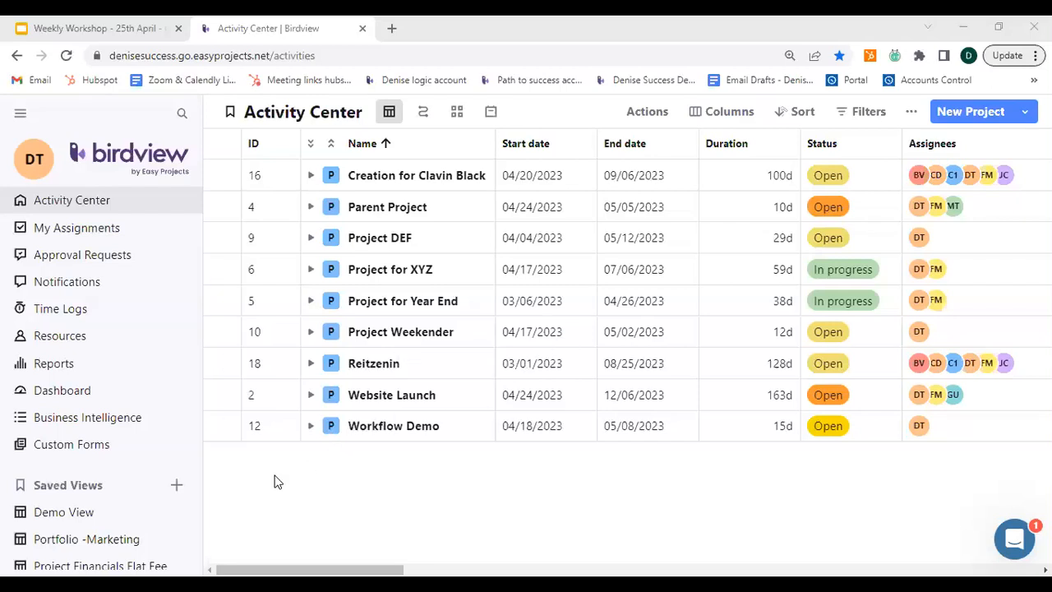
Open the Custom Fields page in the company settings
left_click(34, 171)
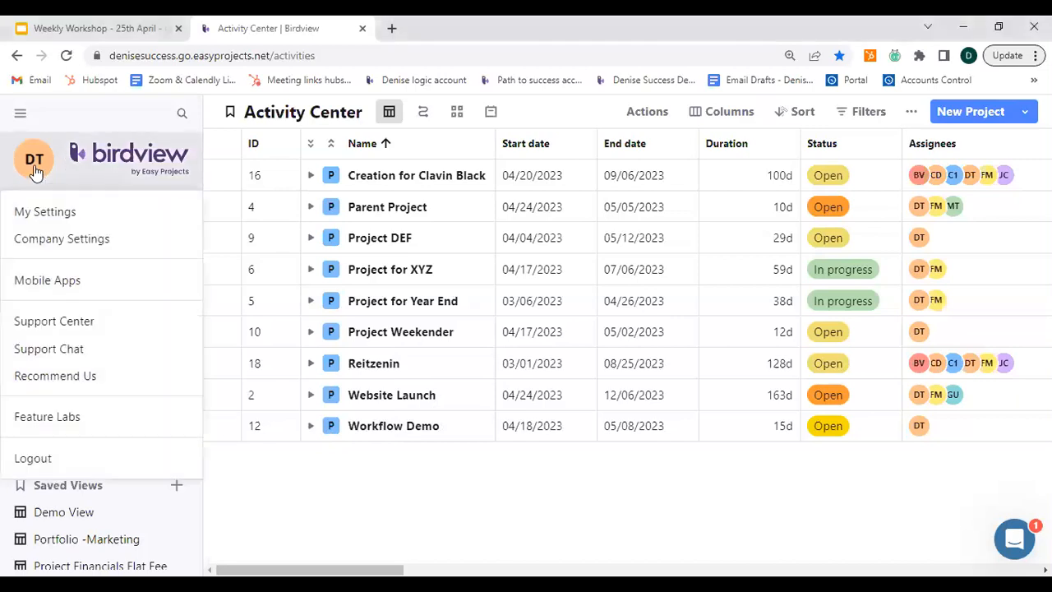
key("ctrl")
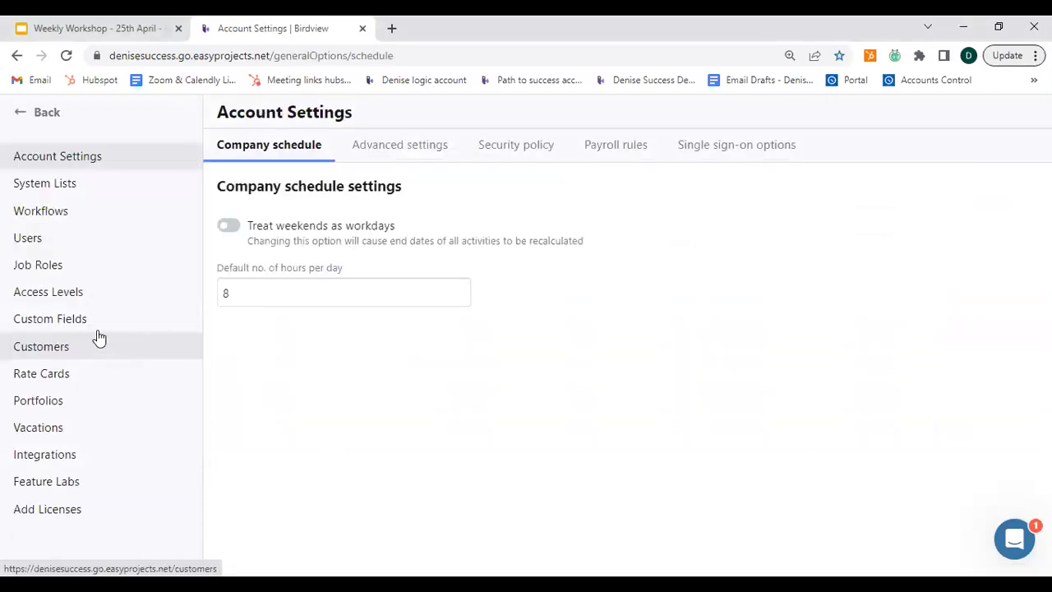
key("ctrl")
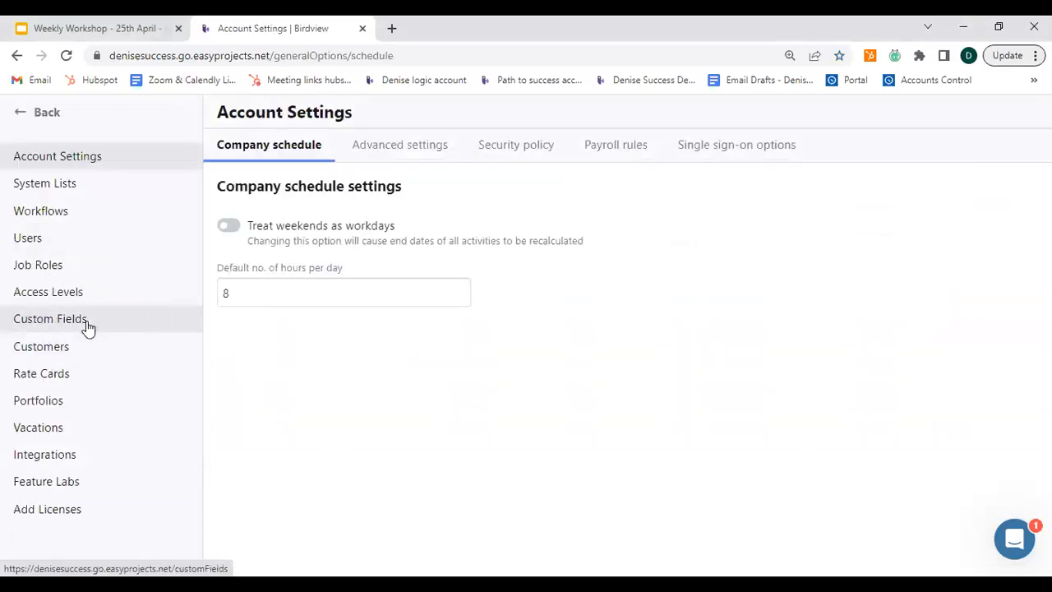
left_click(95, 323)
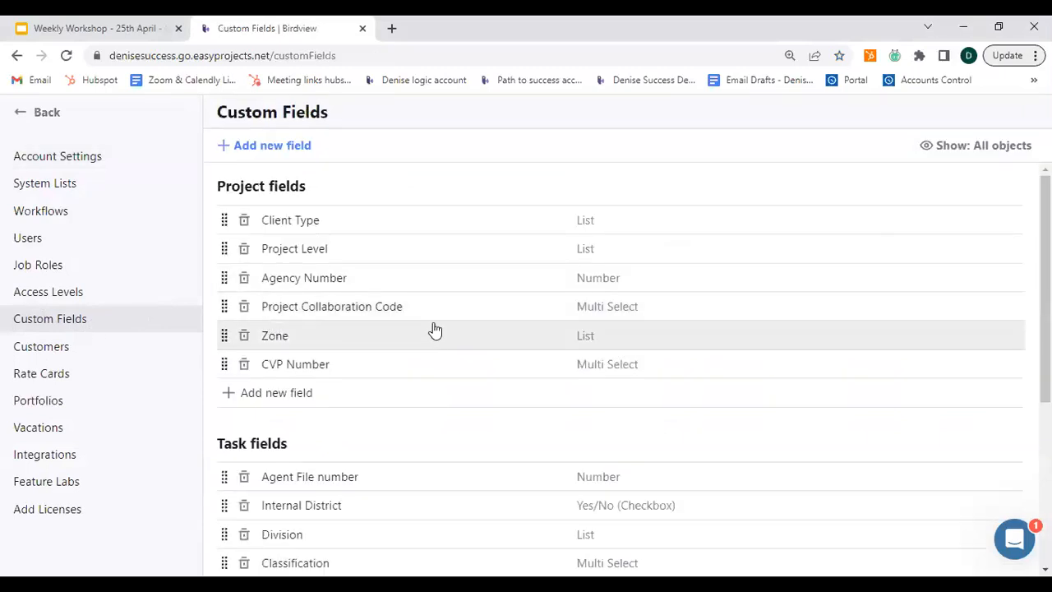
Look over the existing project, task, customer and time entry custom fields and start a new custom field
scroll(439, 298, "down", 4)
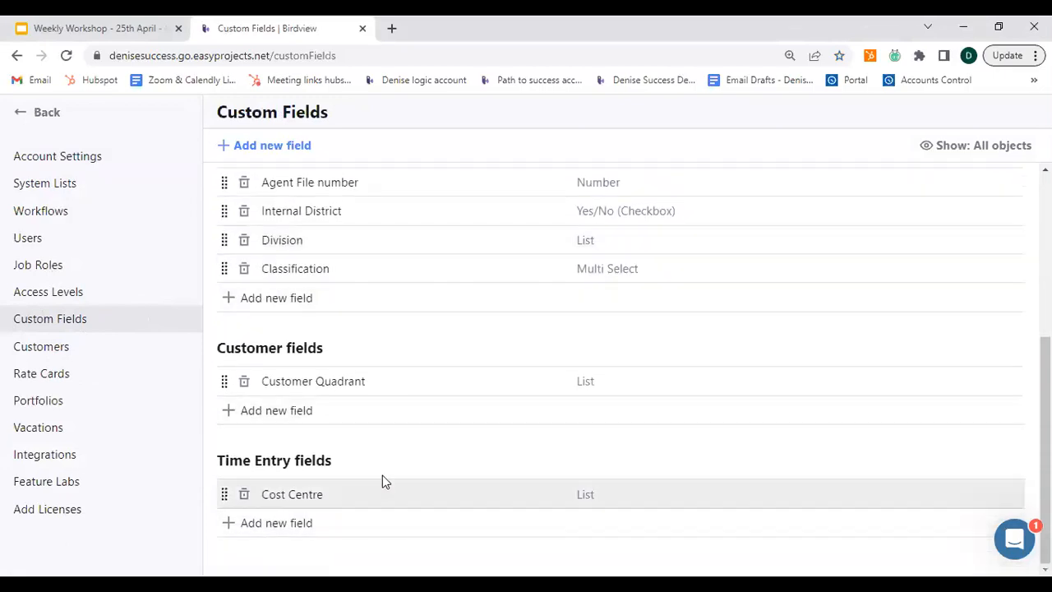
scroll(378, 474, "up", 4)
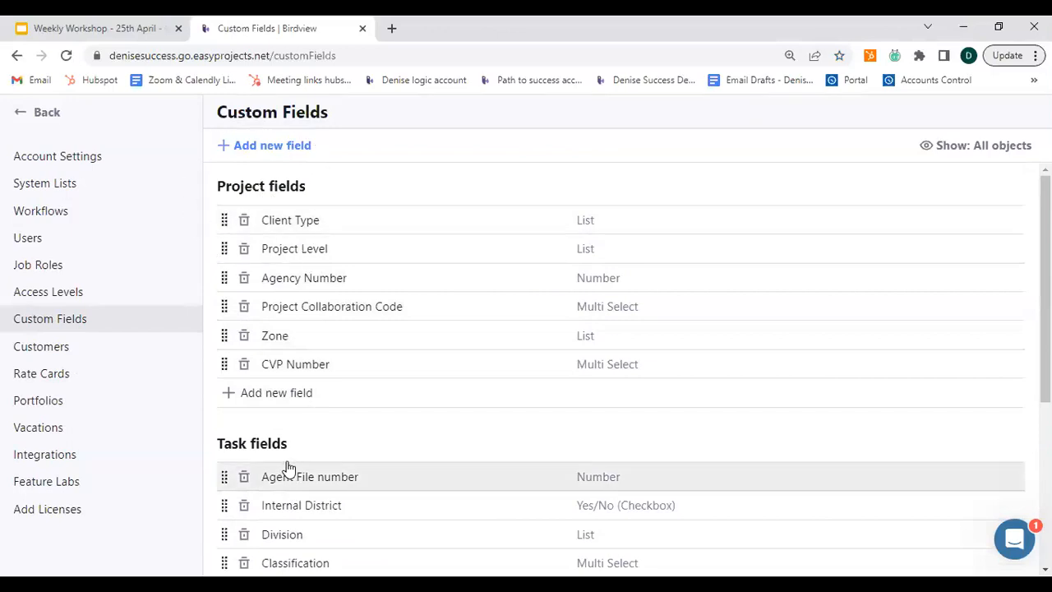
scroll(300, 465, "down", 2)
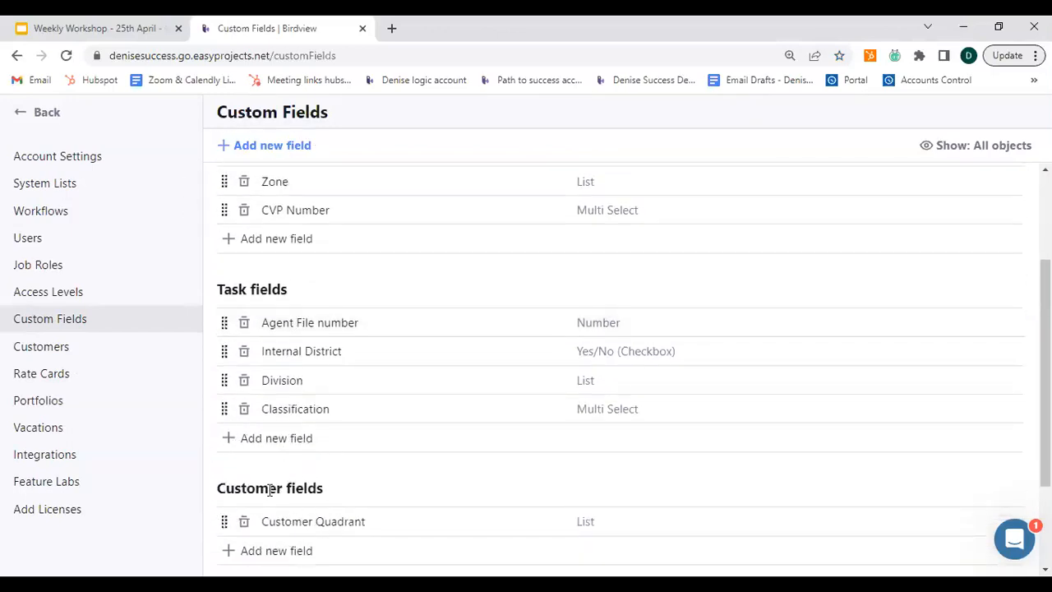
scroll(270, 492, "down", 2)
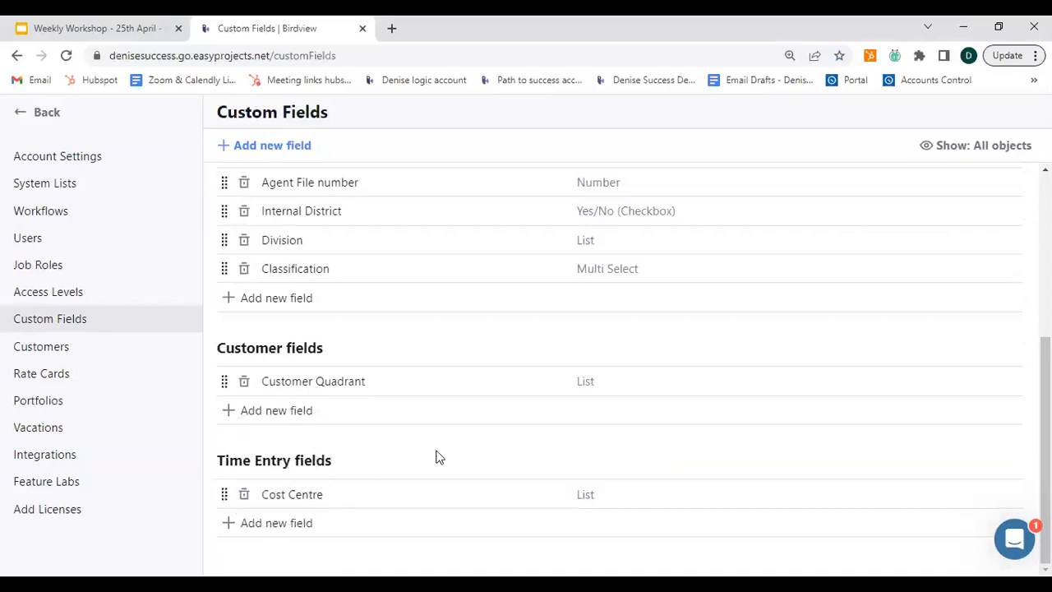
scroll(436, 457, "up", 4)
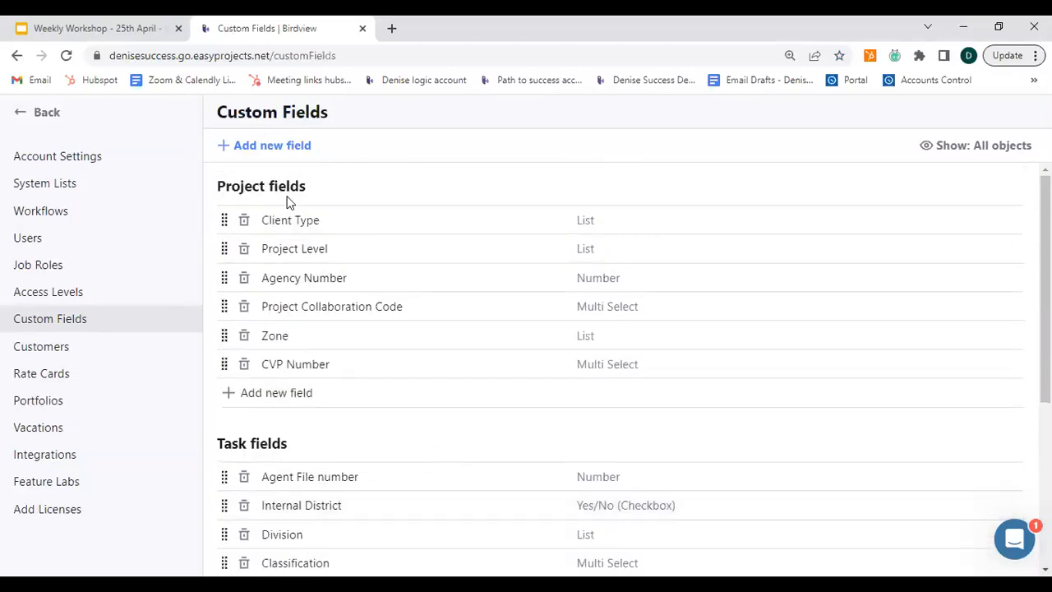
left_click(236, 148)
left_click(222, 152)
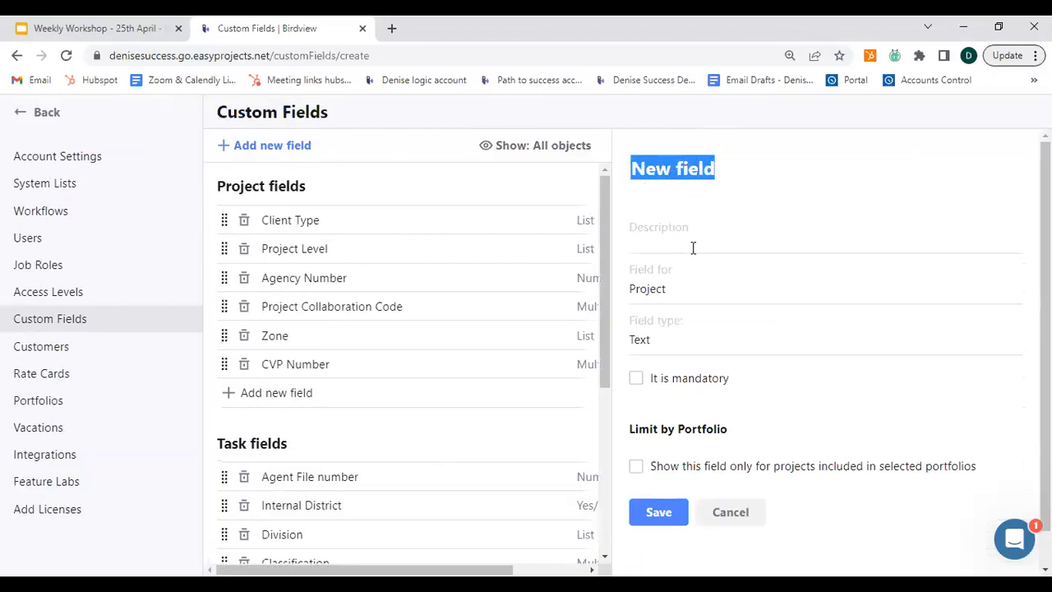
Examine which object types the new field can apply to, keeping Project
left_click(696, 298)
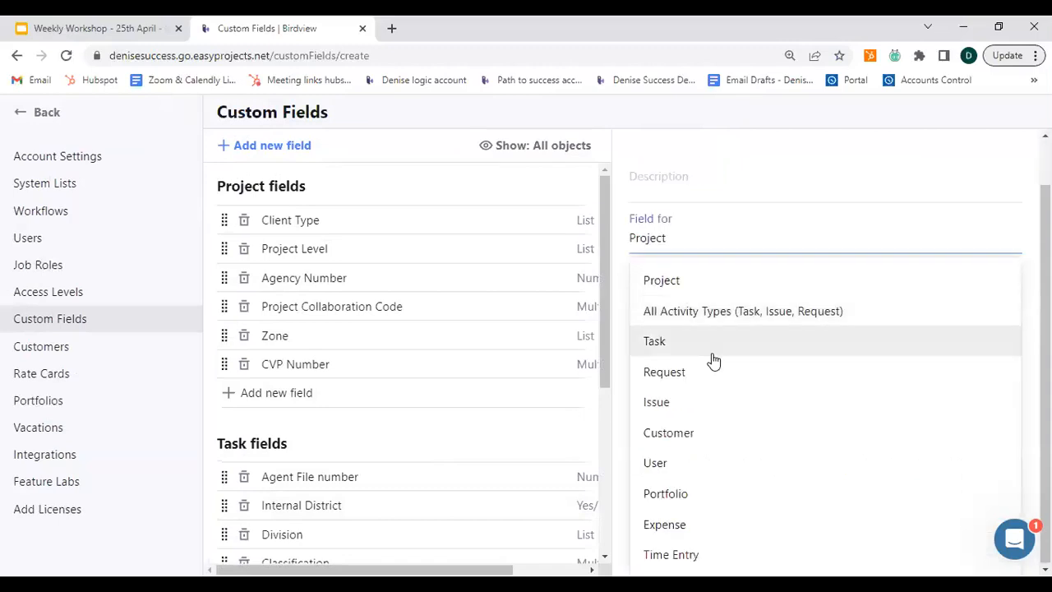
left_click(693, 290)
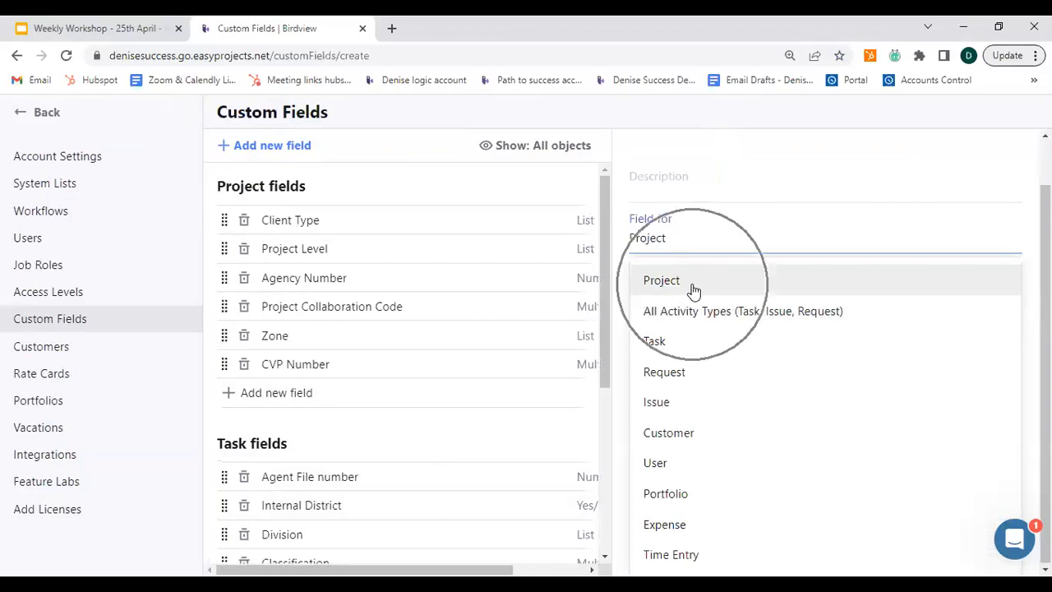
left_click(696, 321)
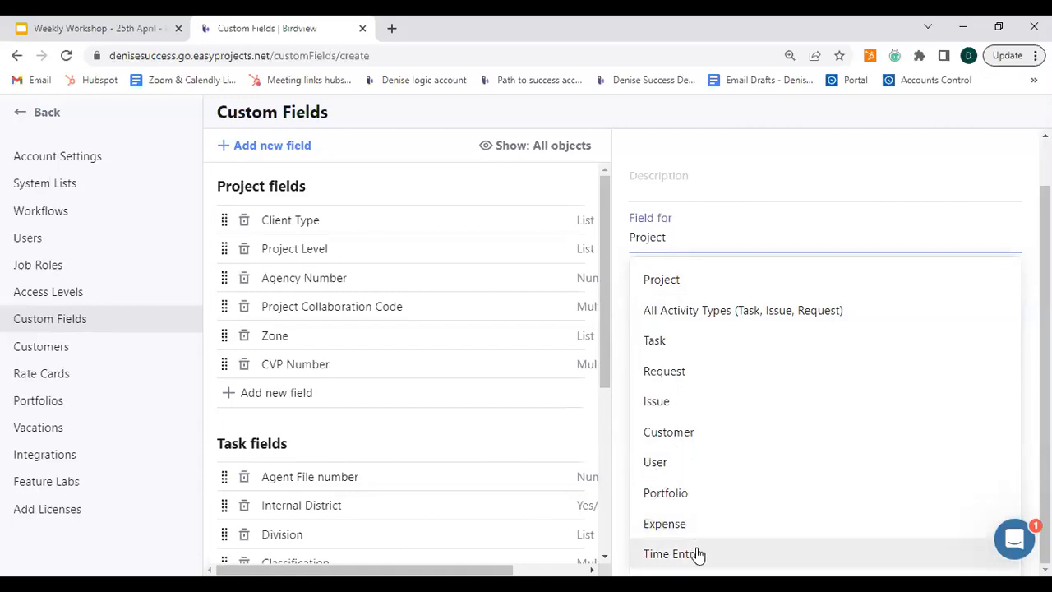
left_click(697, 282)
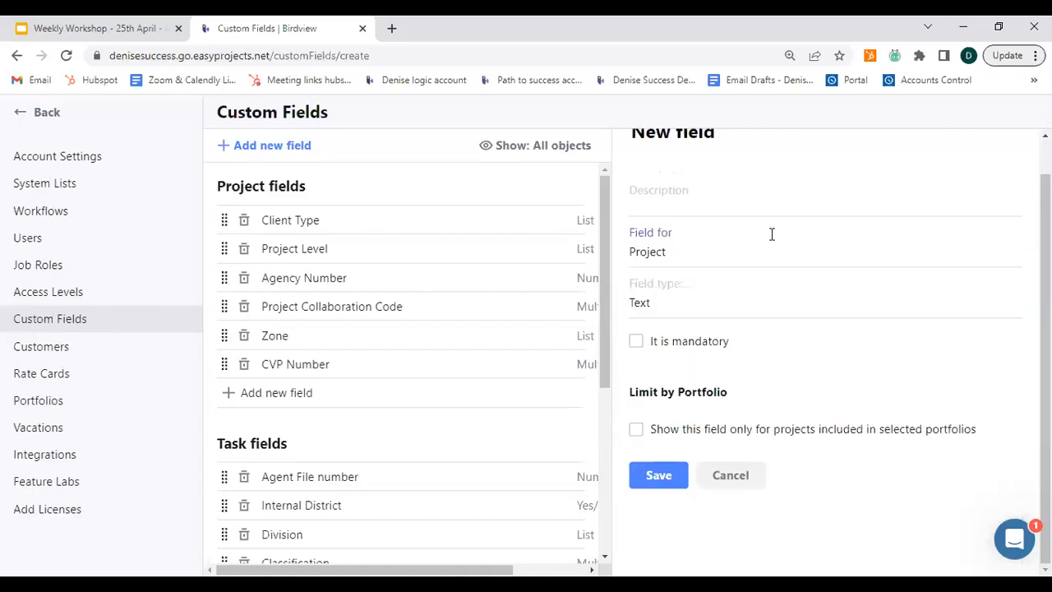
Examine the available field types and the mandatory and portfolio-limit options for the new field
left_click(691, 307)
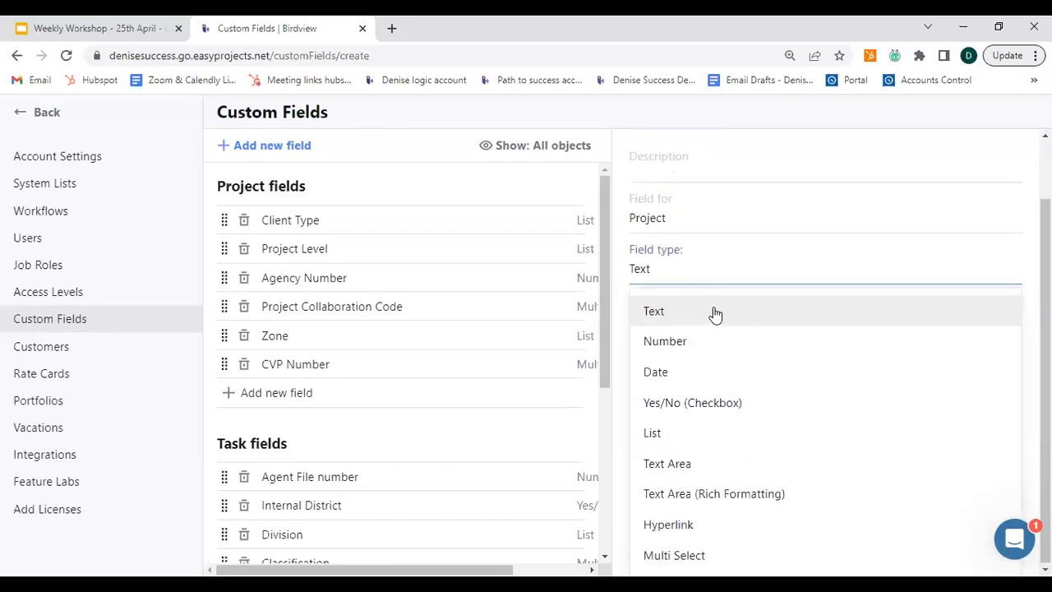
left_click(673, 318)
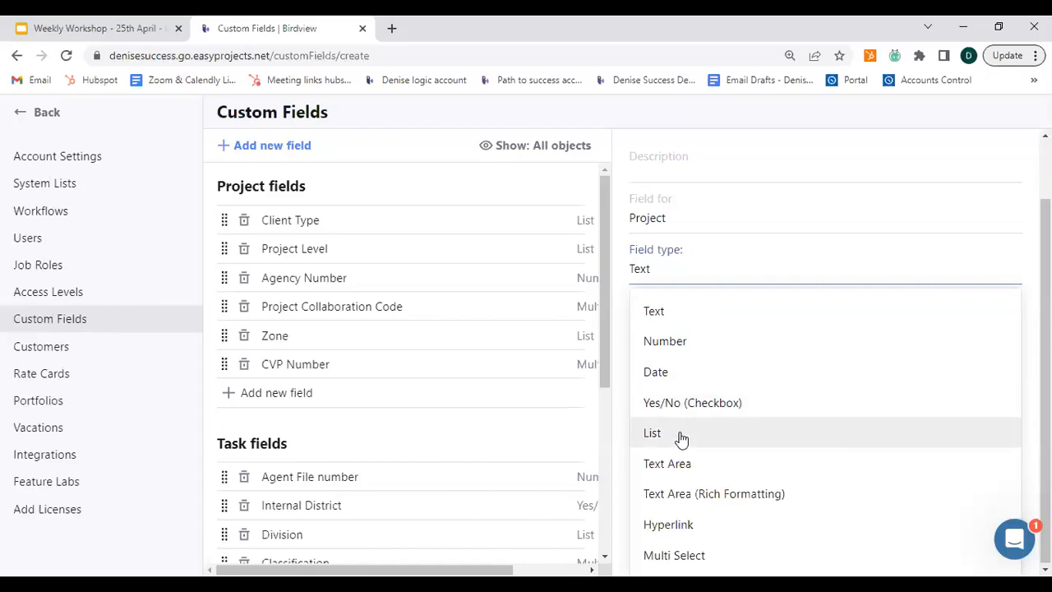
key("ctrl")
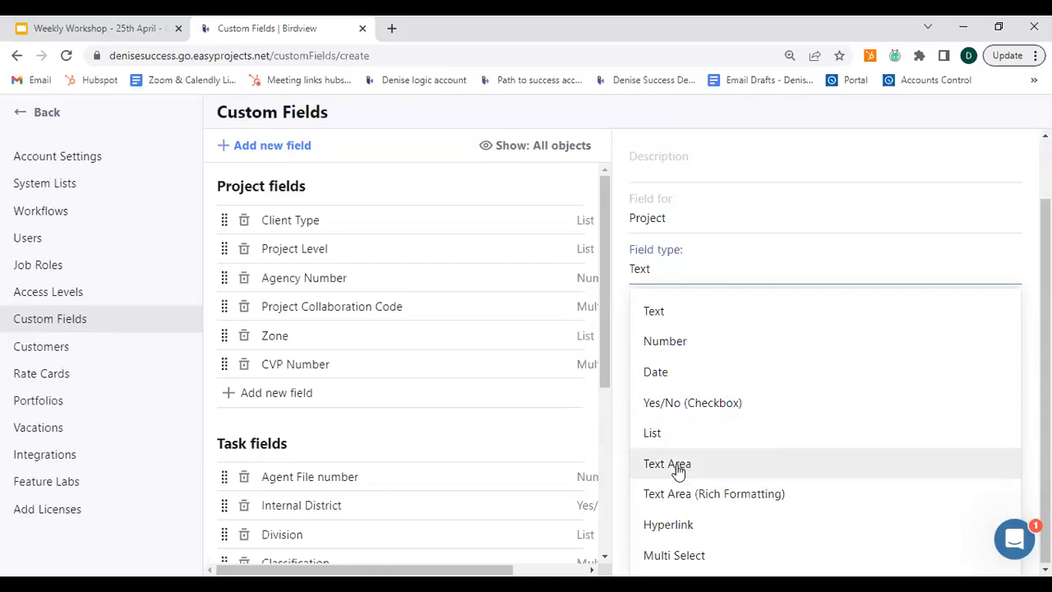
key("ctrl")
key("ctrl")
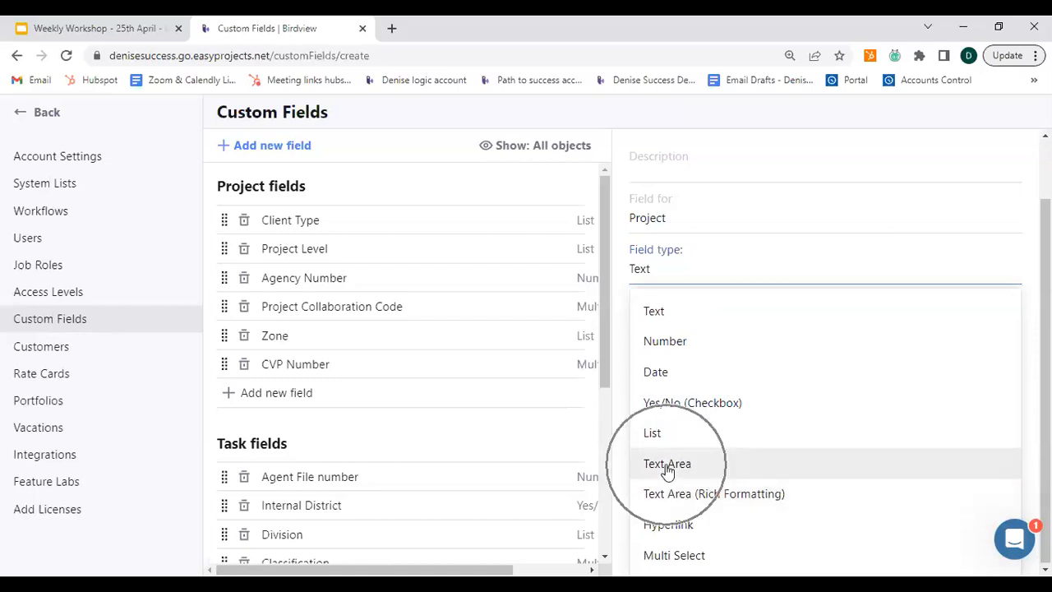
key("ctrl")
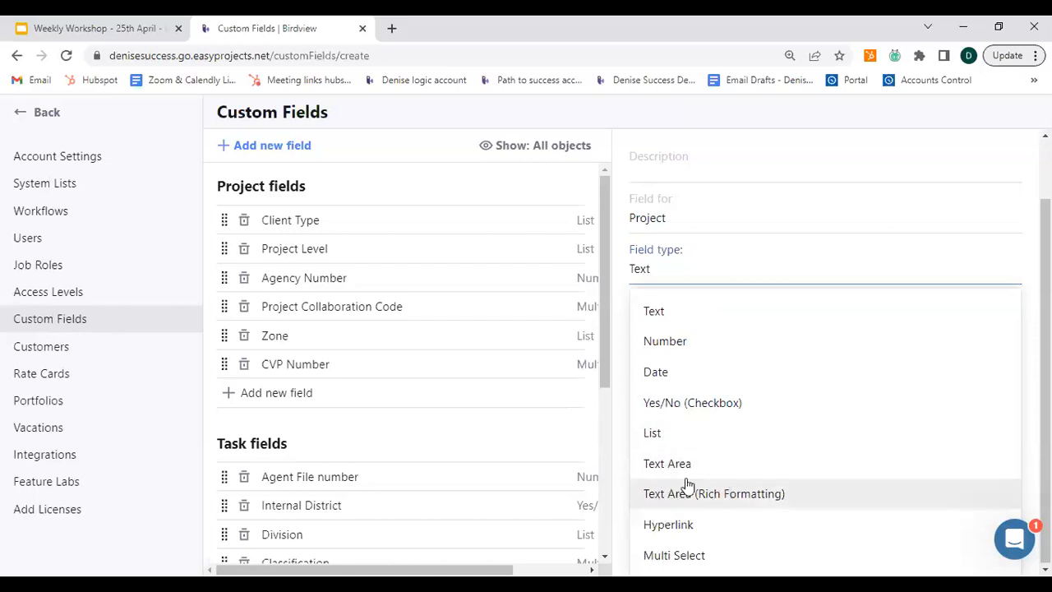
key("ctrl")
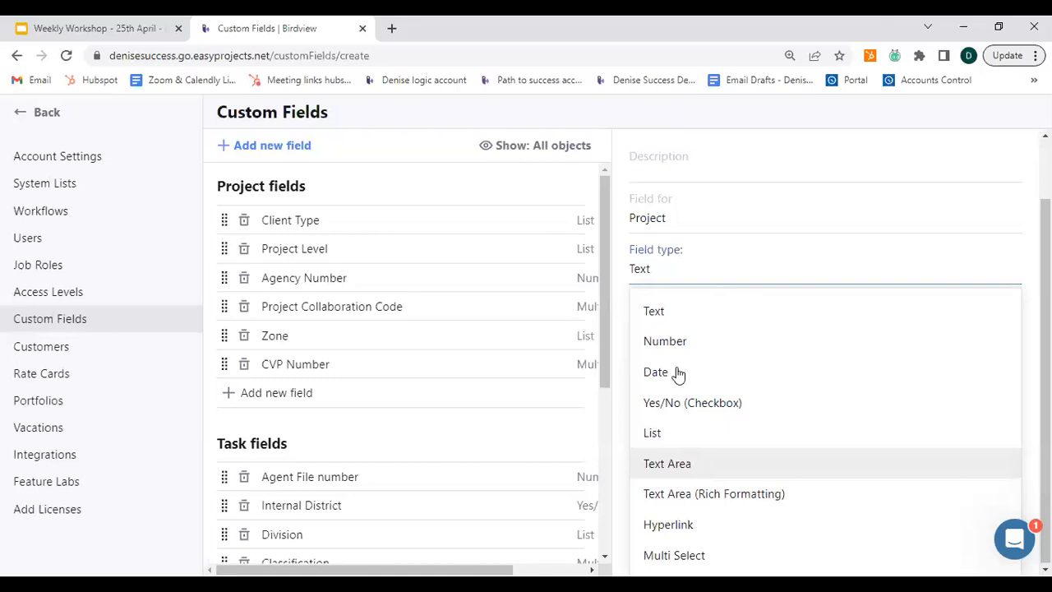
key("ctrl")
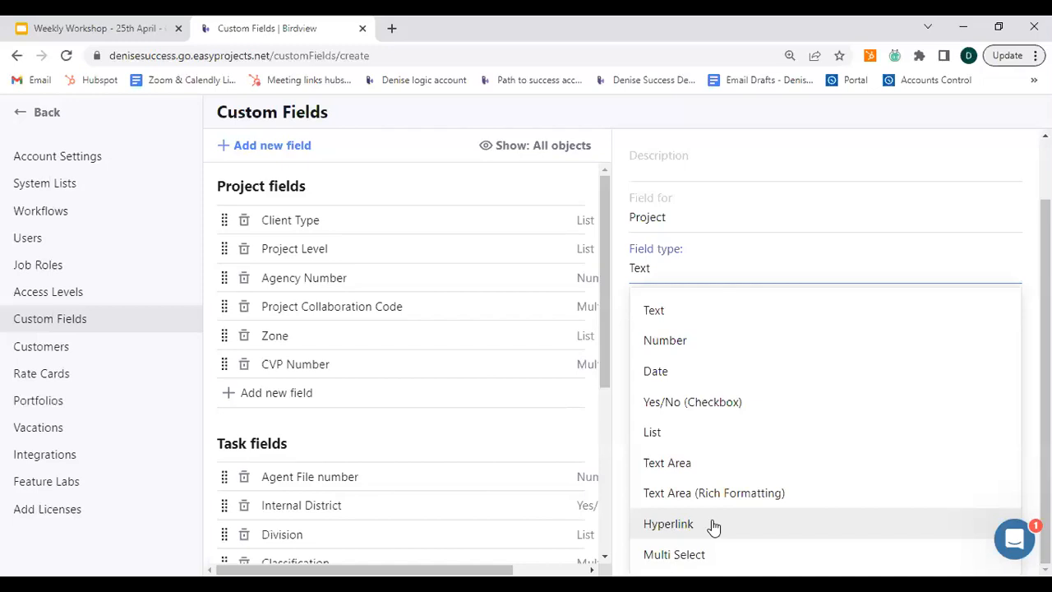
left_click(709, 556)
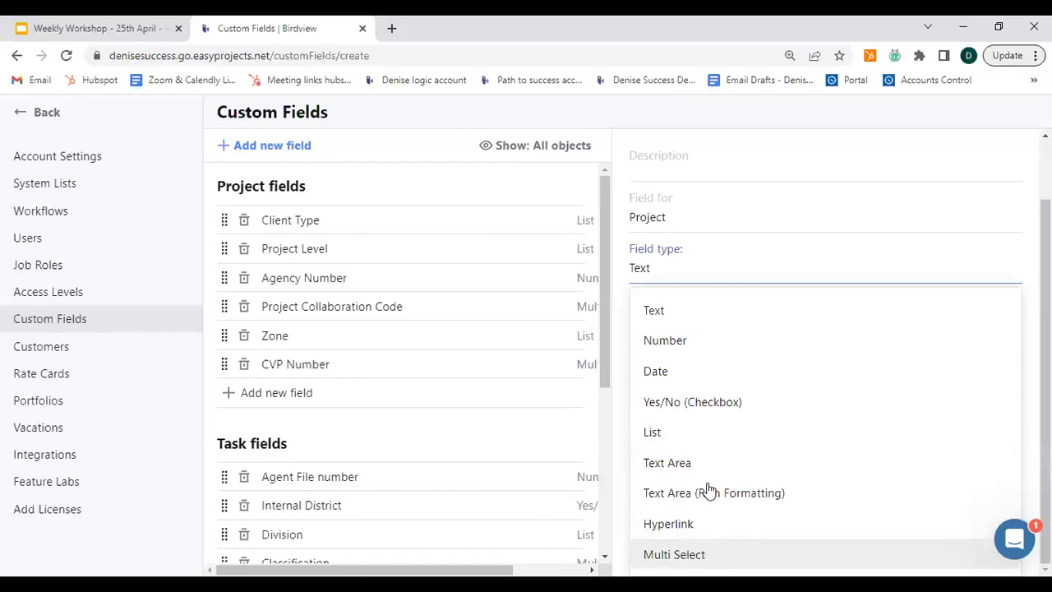
left_click(622, 341)
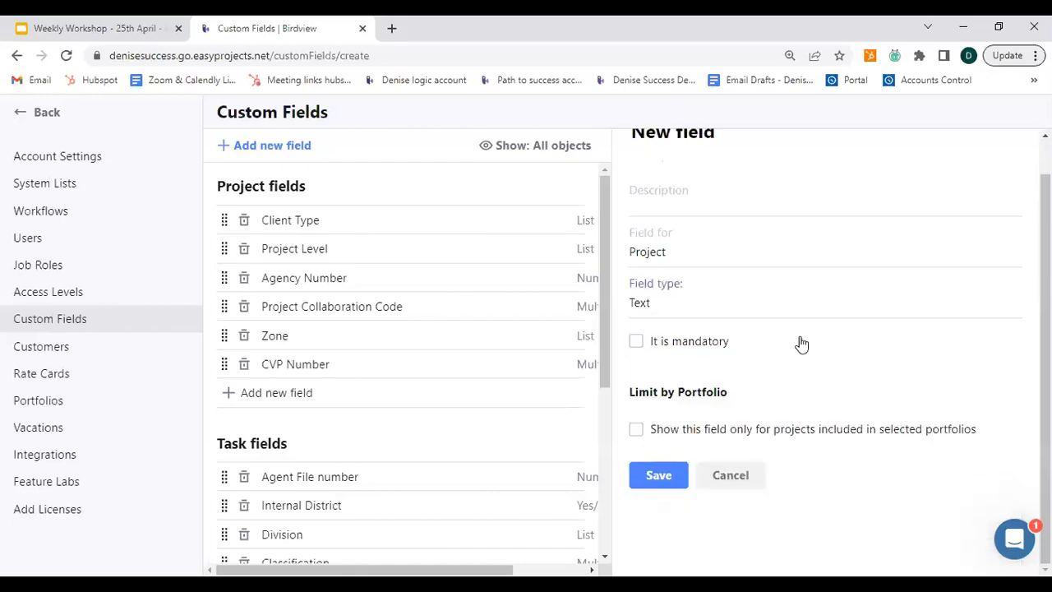
left_click(641, 353)
left_click(637, 335)
left_click(636, 431)
scroll(807, 456, "up", 1)
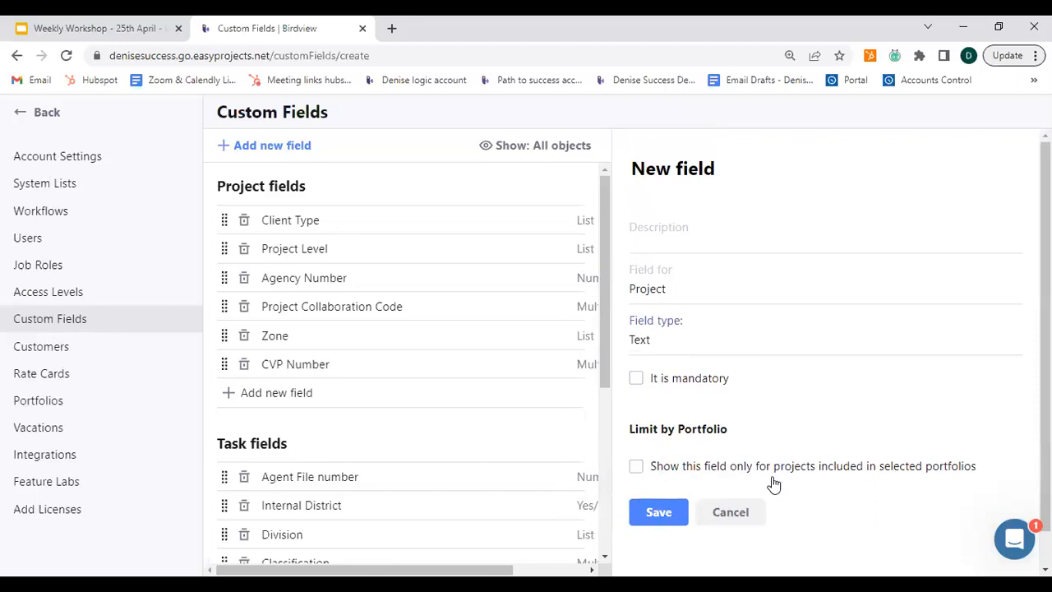
Make the new custom field apply to the Expense object type
triple_click(676, 169)
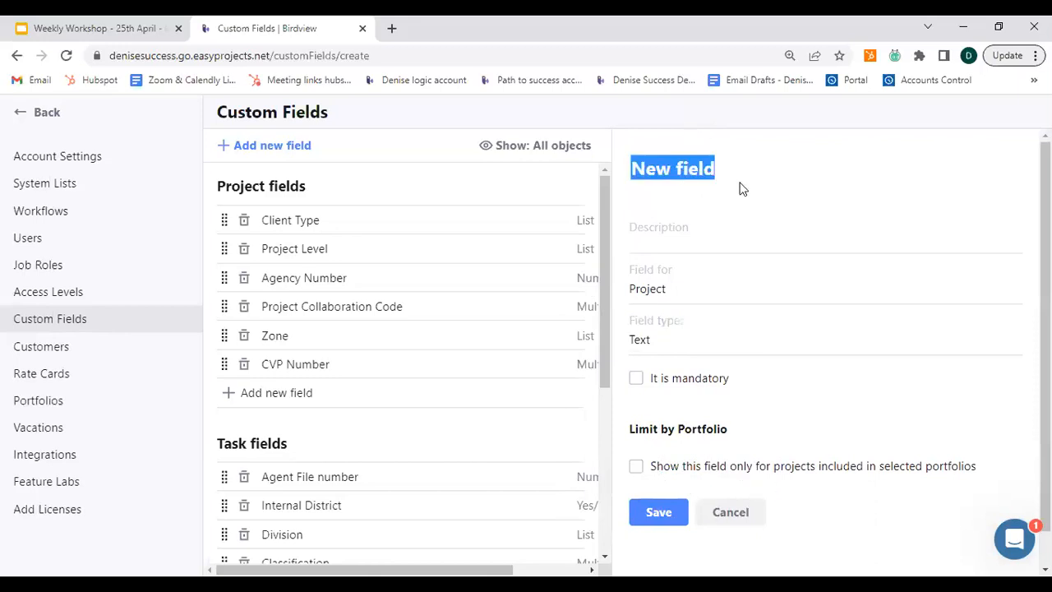
left_click(693, 292)
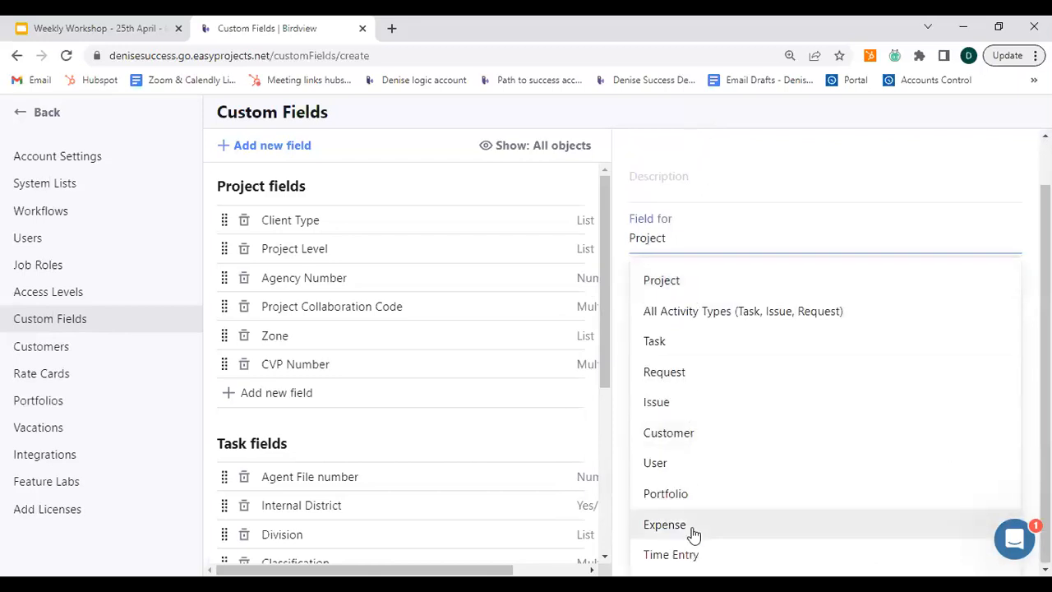
left_click(693, 526)
scroll(699, 231, "up", 1)
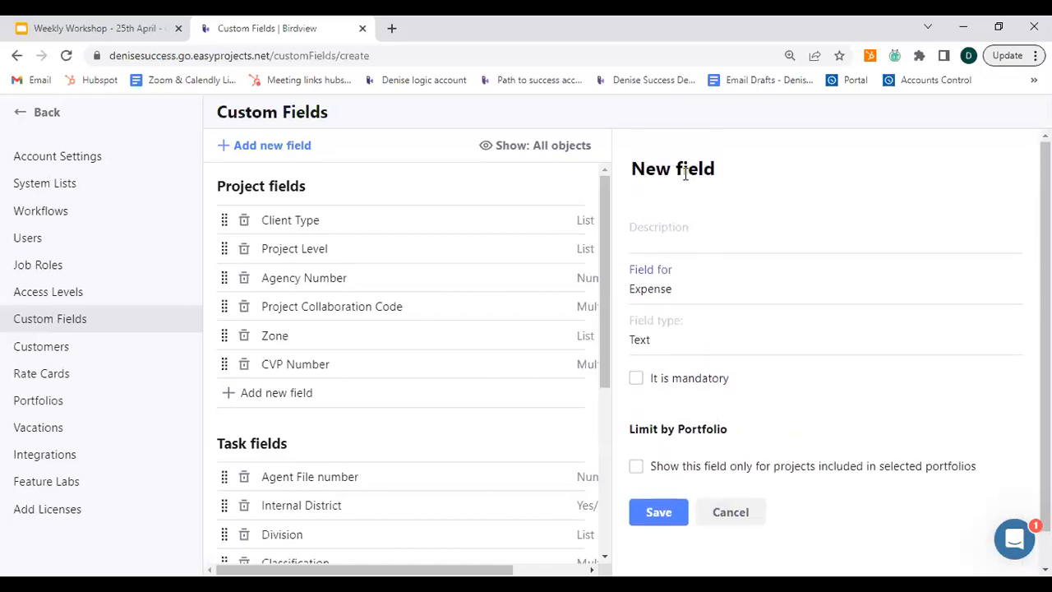
Name the new custom field "Expense Type"
triple_click(685, 170)
left_click(712, 169)
triple_click(726, 168)
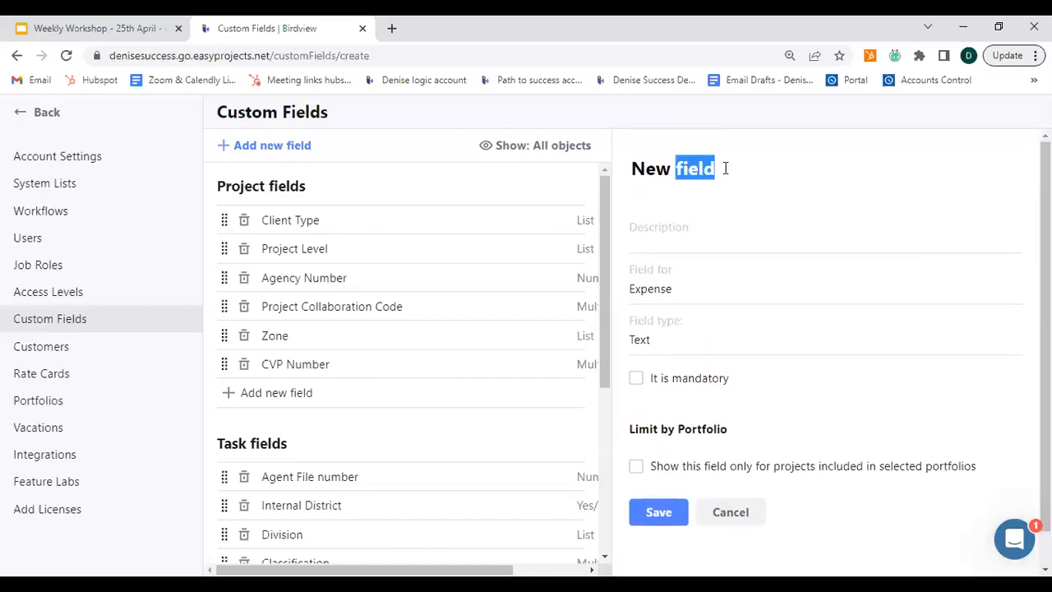
type("Ex")
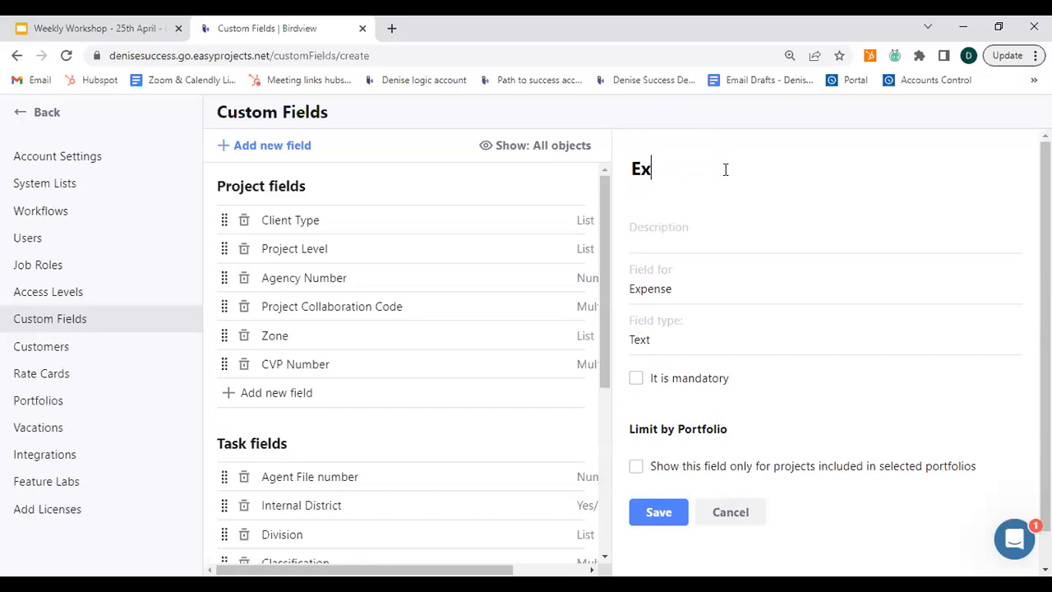
type("pense Type")
Enter the field description "Fill out the type of expense"
left_click(721, 237)
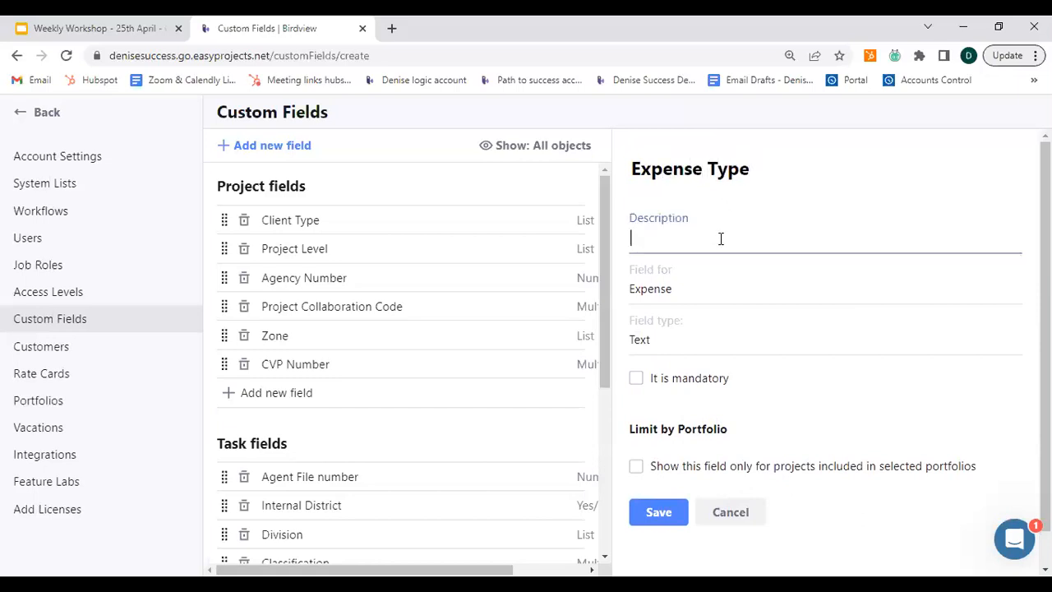
type("Fill out the type ")
type("of expense")
left_click(723, 239)
key("BackSpace")
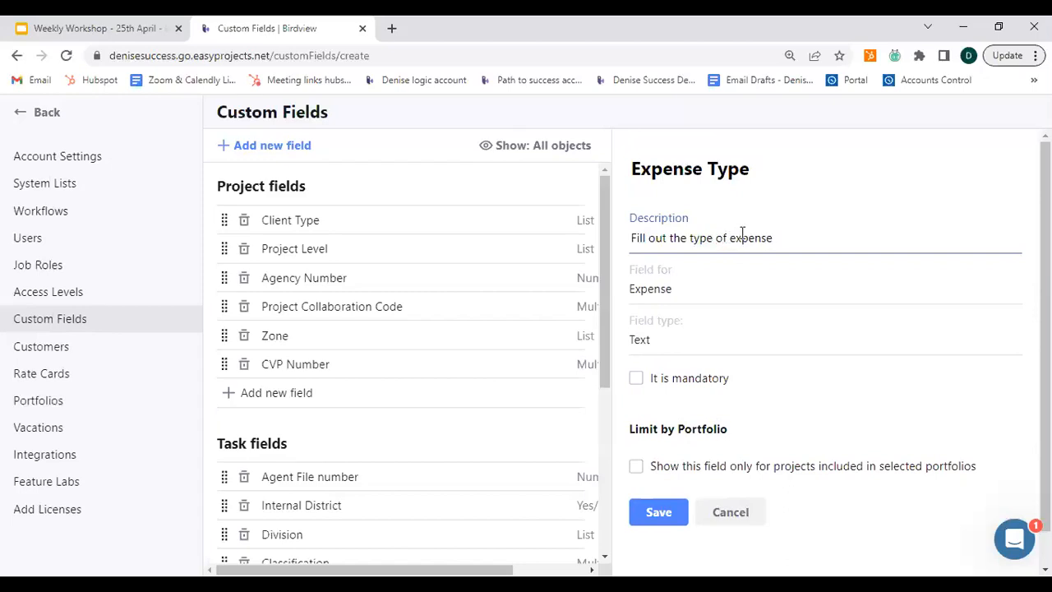
Set the Expense Type field's field type to List
left_click(720, 337)
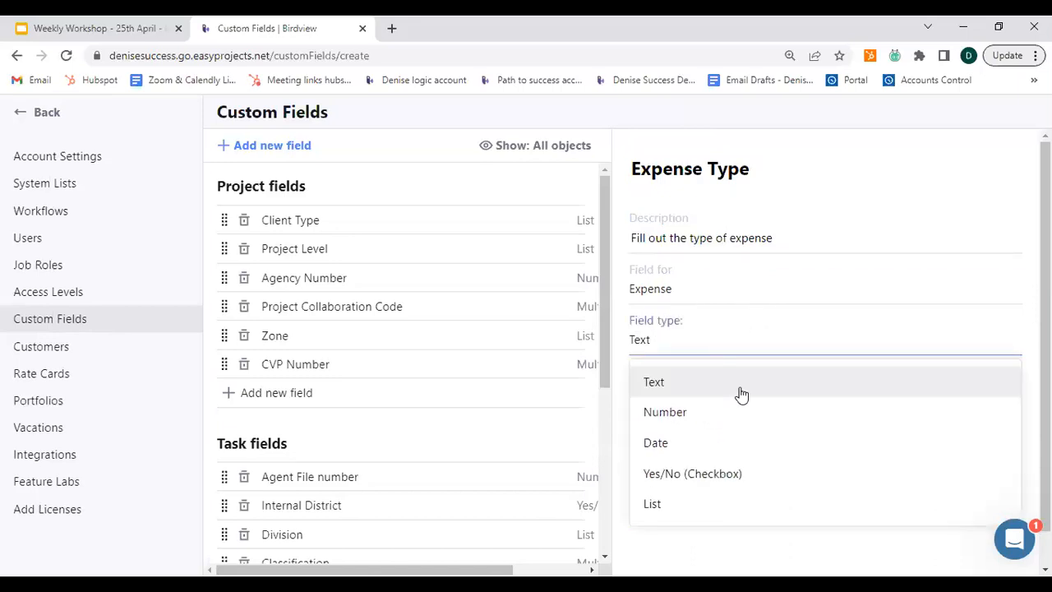
scroll(720, 437, "down", 1)
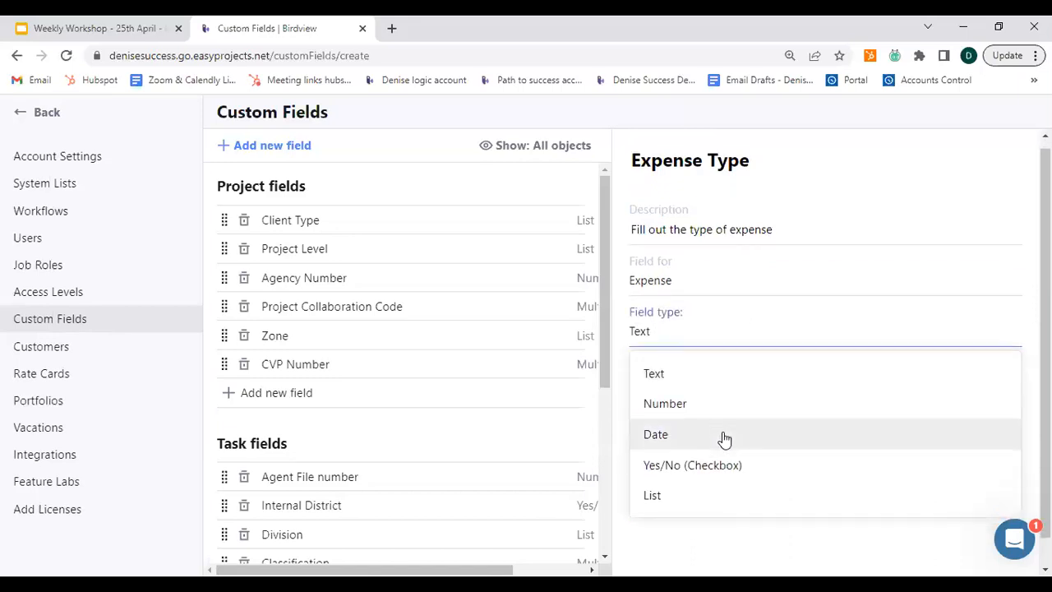
left_click(664, 474)
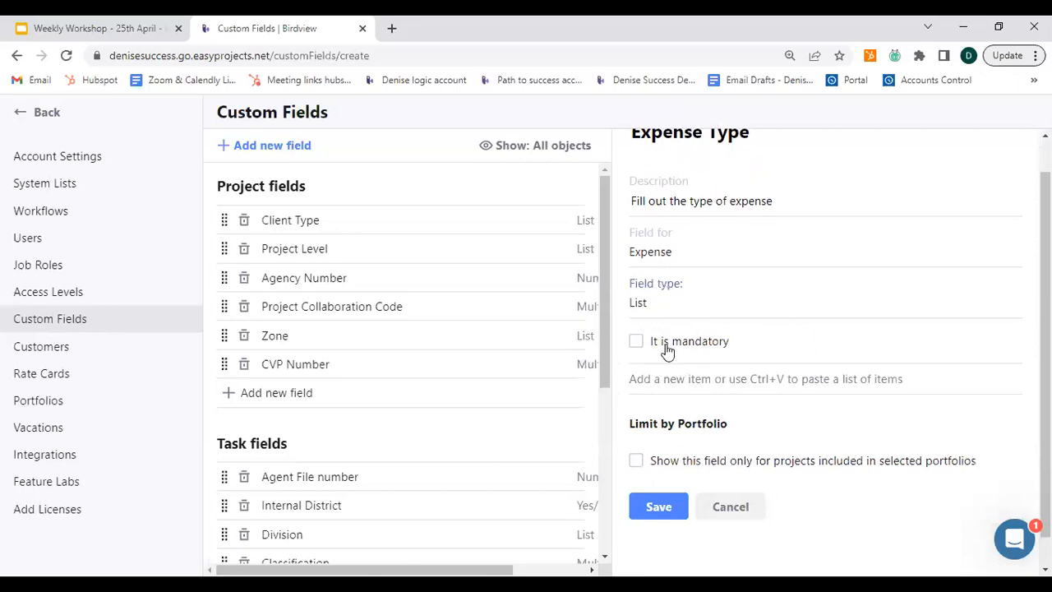
Add the list items Travel, Fuel, Contractor and Supplies to the Expense Type field
left_click(703, 383)
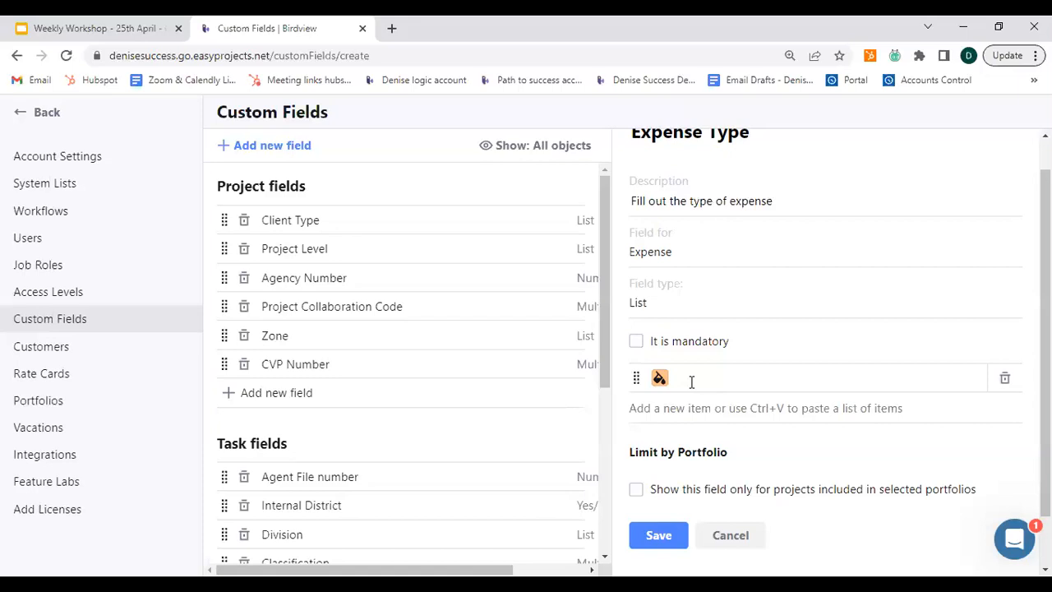
type("Travel")
key("Return")
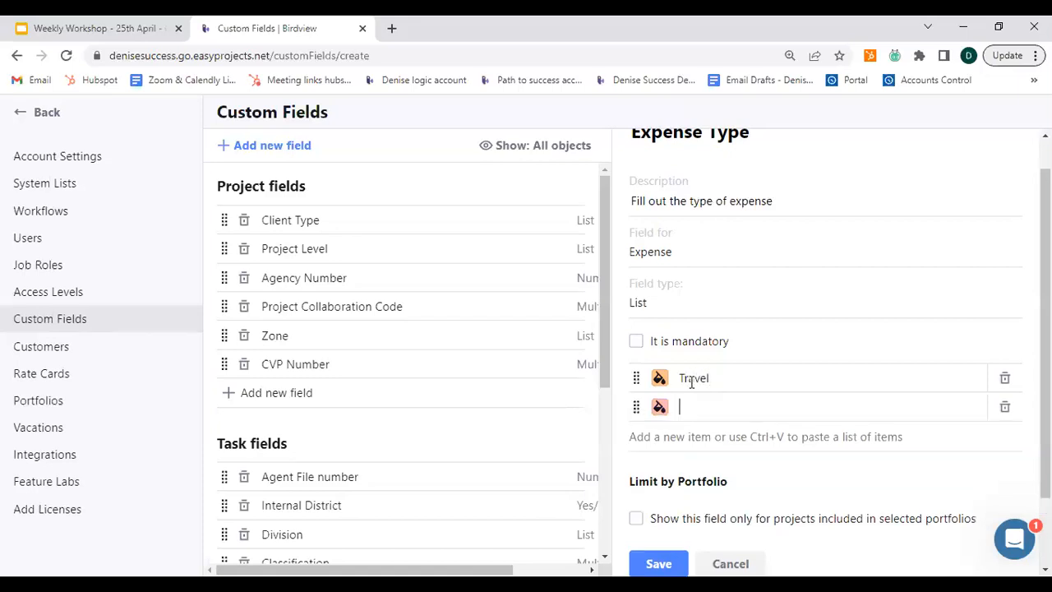
type("Fuel")
key("Return")
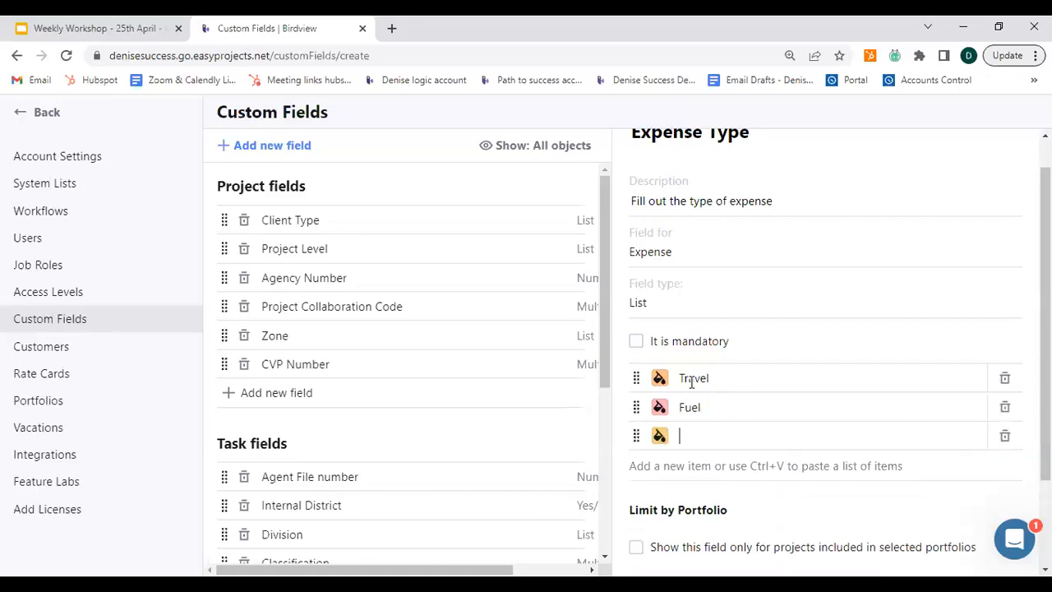
type("Contractor")
key("Return")
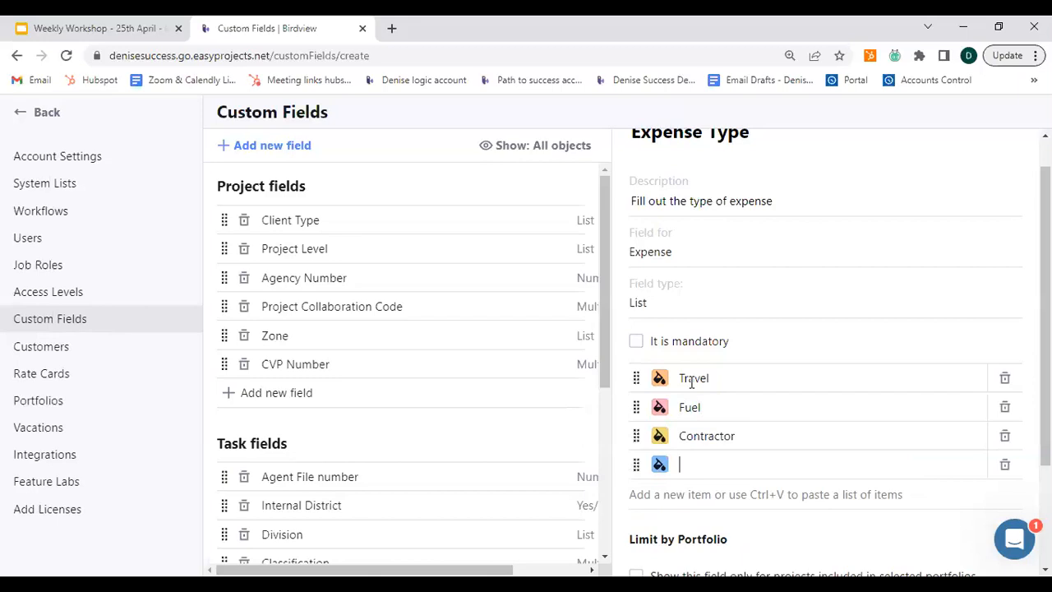
type("Supplies")
Colour the list items: Travel dark green, Fuel dark blue, Contractor dark pink and Supplies red
left_click(661, 385)
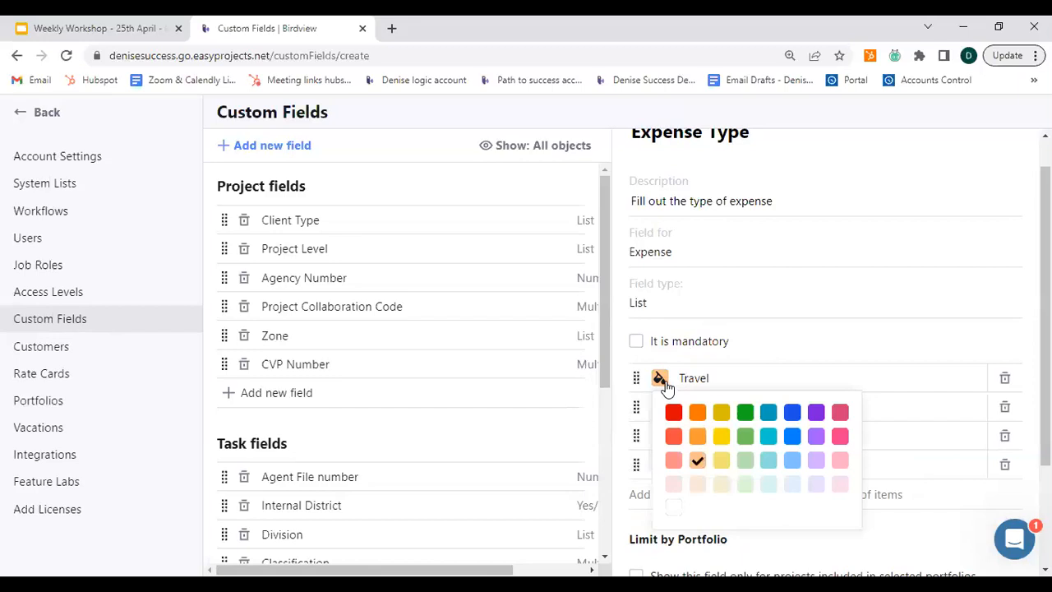
left_click(745, 412)
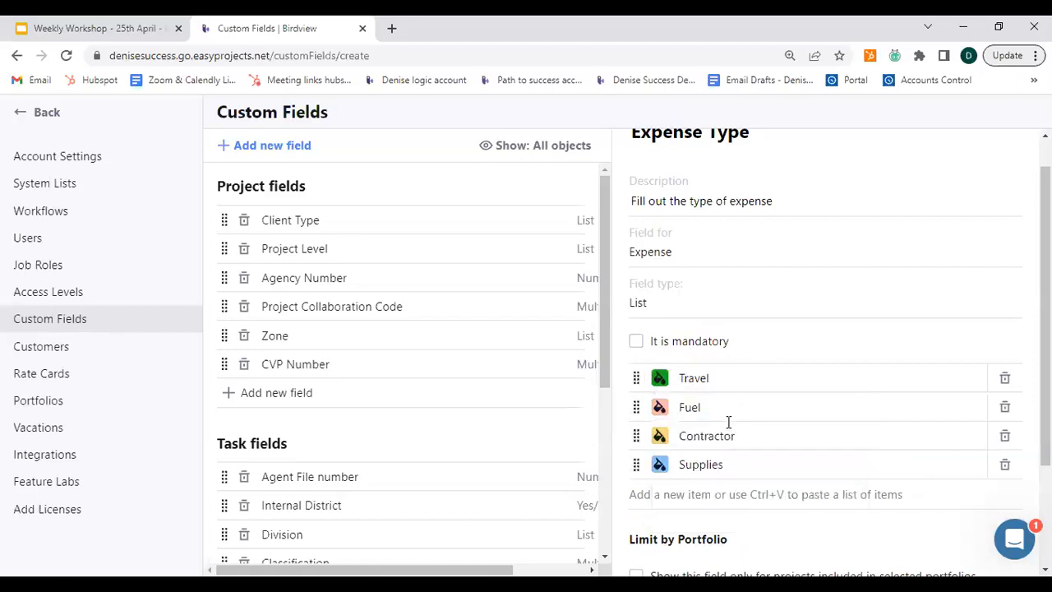
left_click(659, 407)
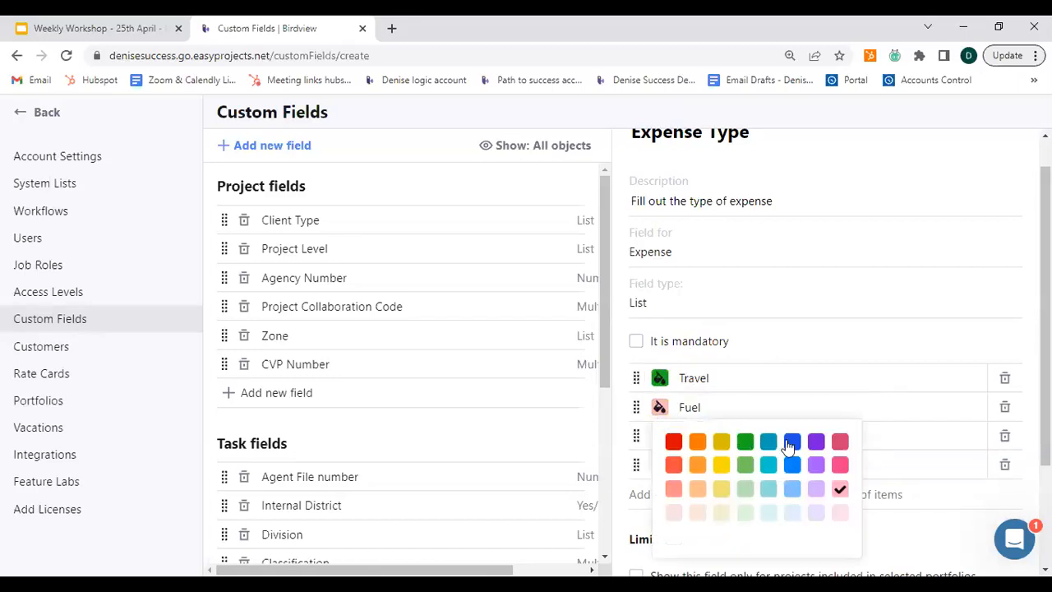
left_click(674, 442)
left_click(659, 436)
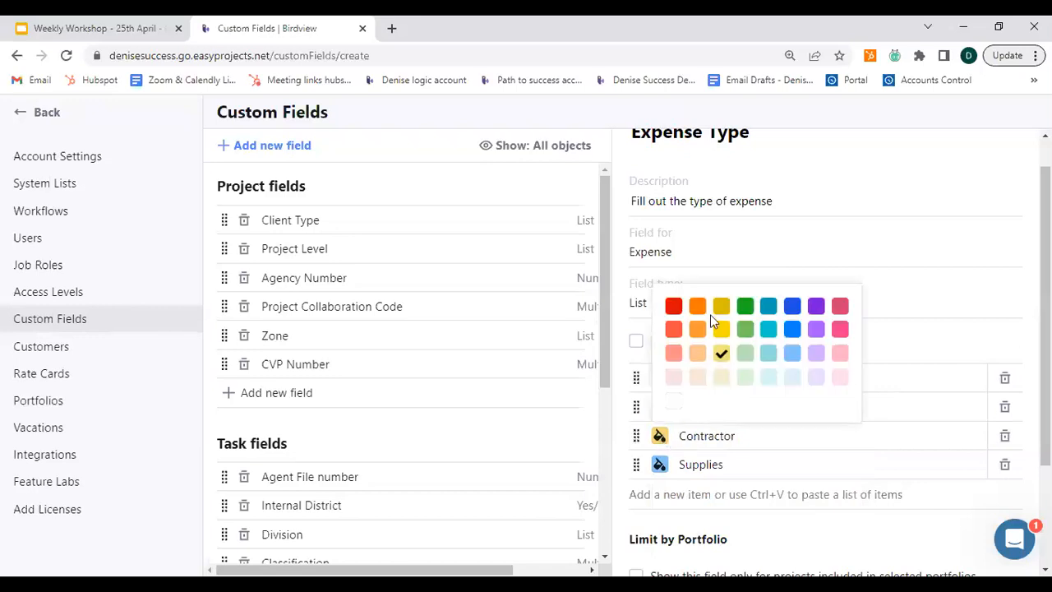
left_click(839, 309)
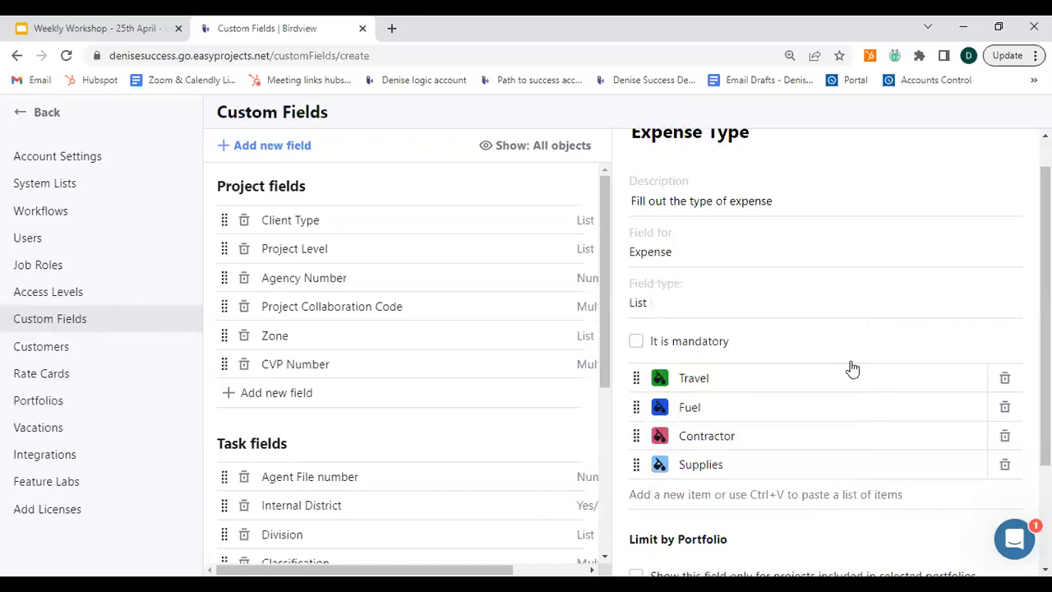
left_click(659, 464)
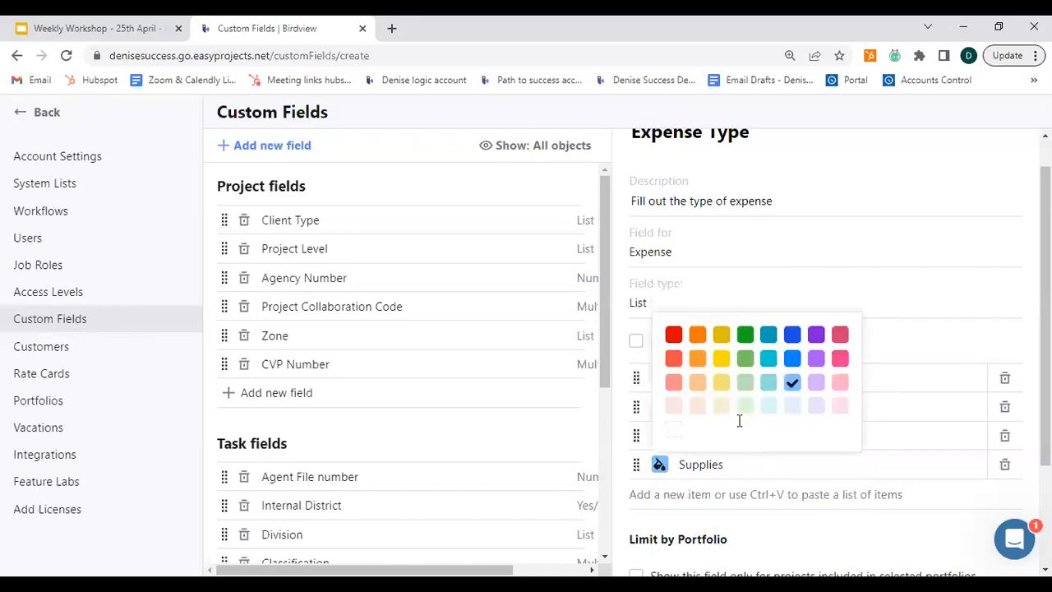
left_click(673, 334)
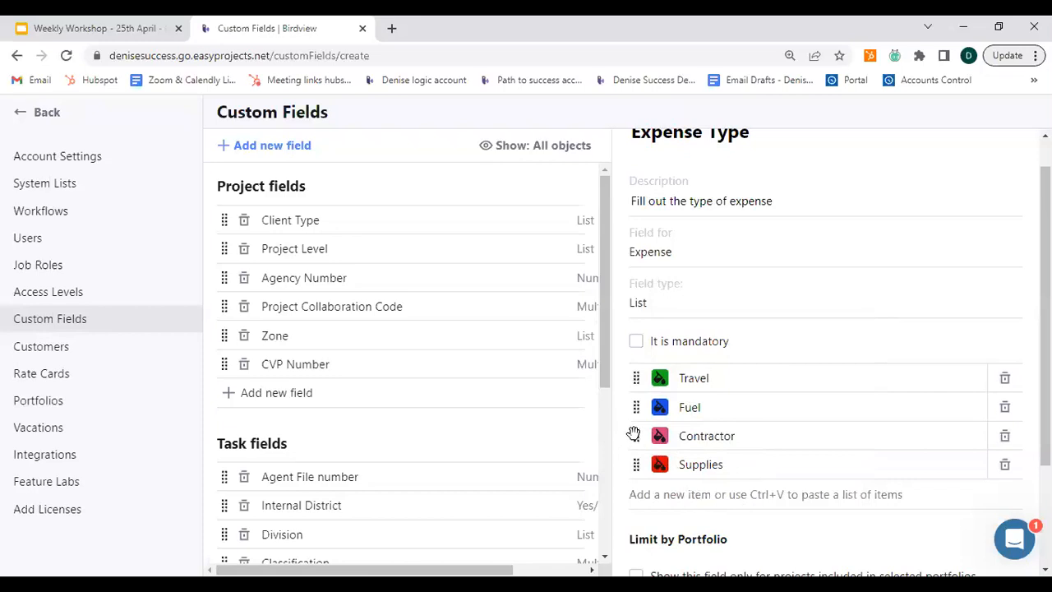
Reorder the list items to Fuel, Travel, Supplies, Contractor
left_click_drag(633, 435, 635, 465)
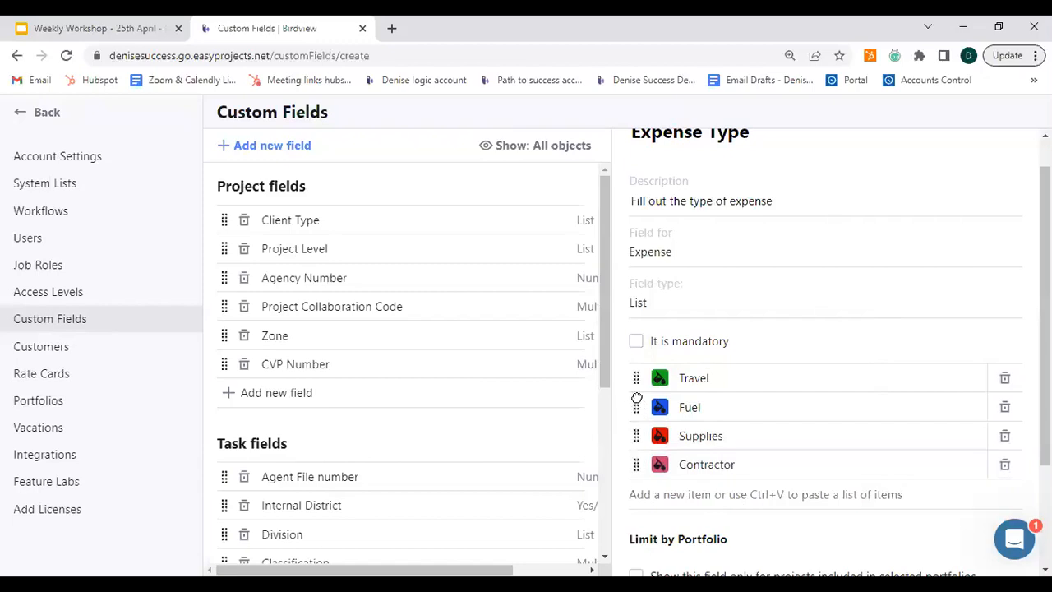
left_click_drag(637, 401, 634, 375)
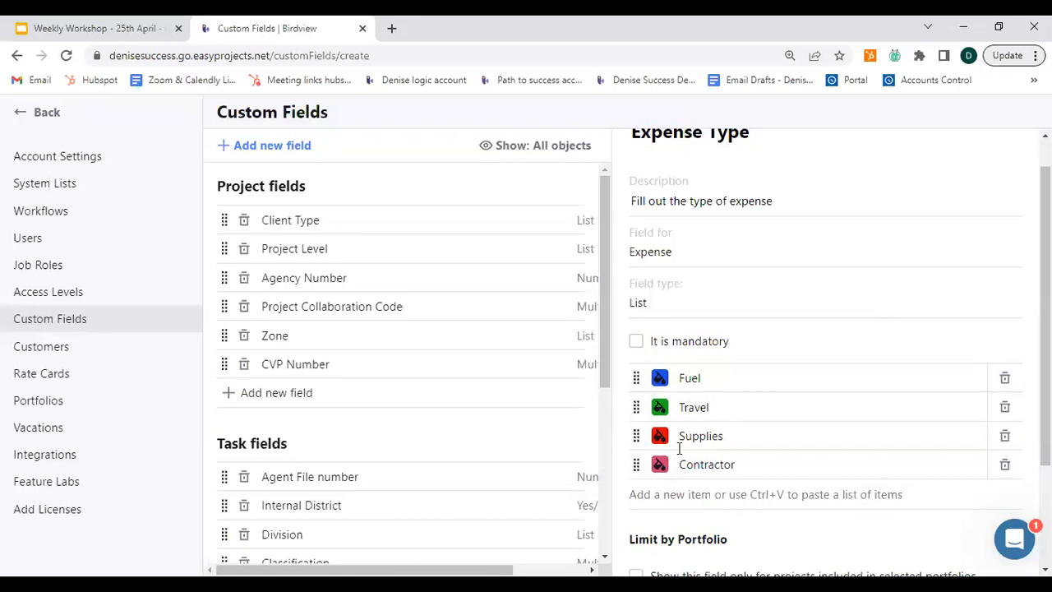
left_click(684, 436)
Turn on the limit to selected portfolios, look through the available portfolios, and turn the limit off again
scroll(746, 489, "down", 1)
scroll(746, 490, "down", 1)
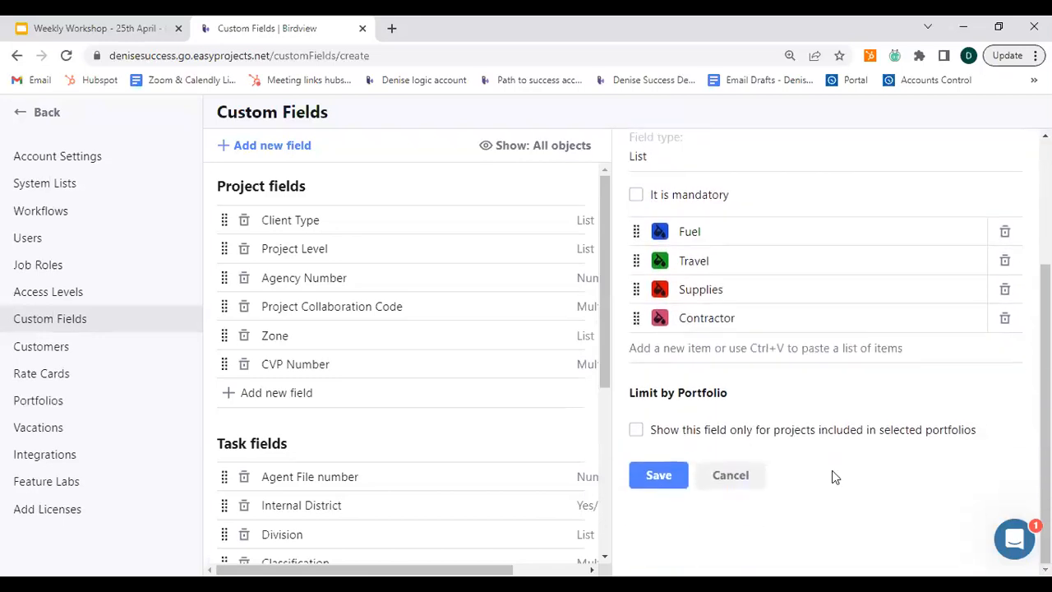
left_click(686, 405)
left_click(636, 438)
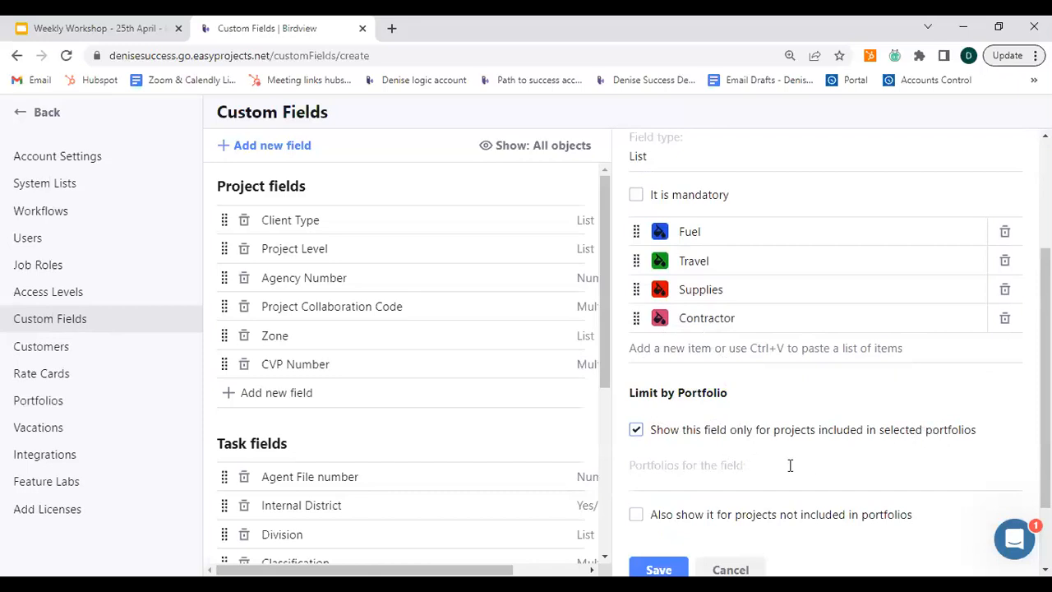
left_click(715, 483)
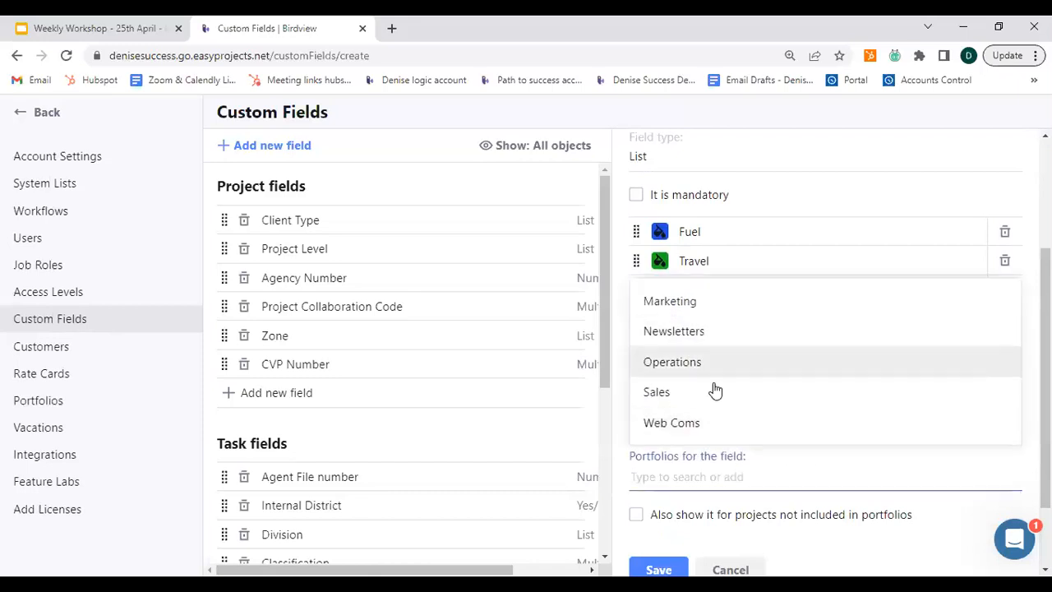
left_click(621, 411)
left_click(637, 430)
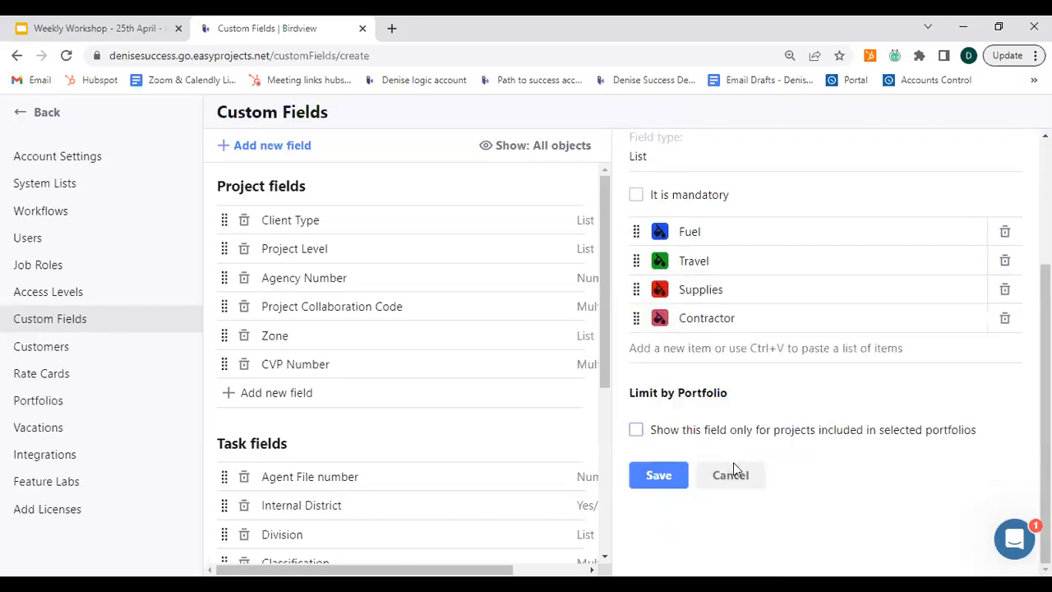
Save the Expense Type custom field and find it among the expense fields
left_click(658, 554)
left_click(658, 552)
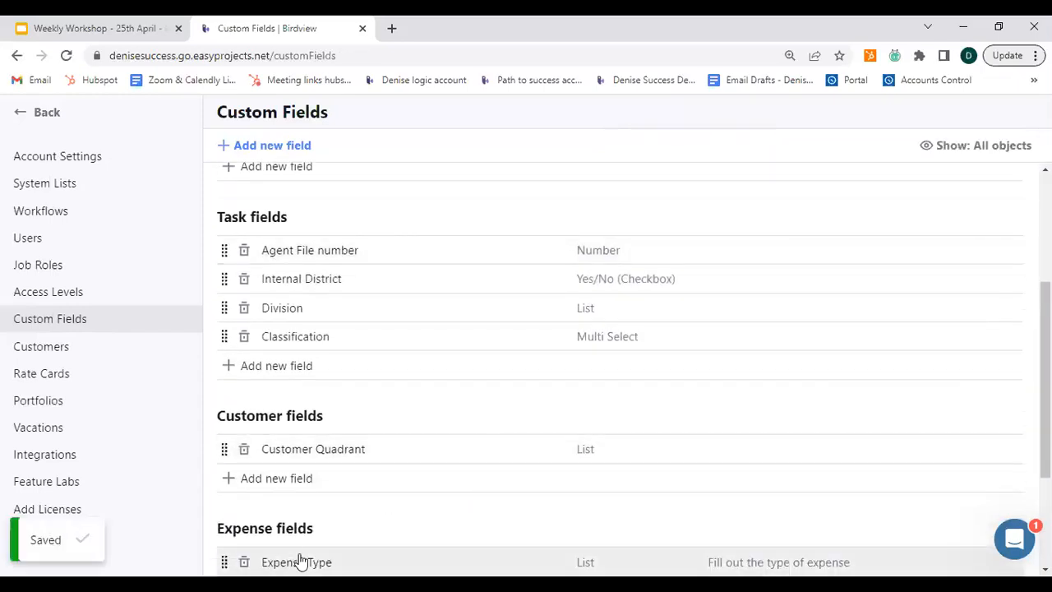
scroll(296, 546, "down", 1)
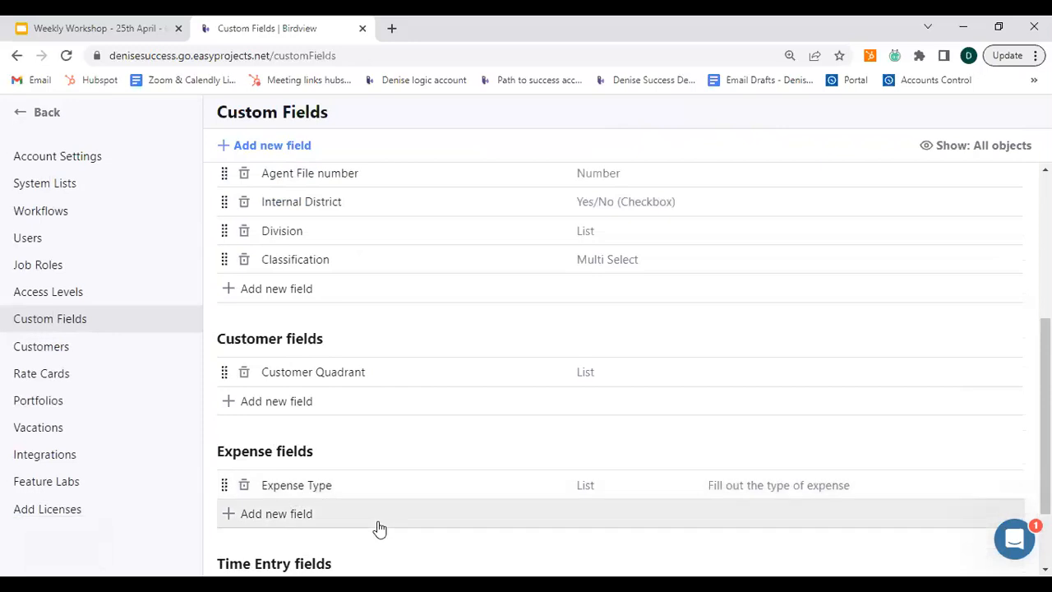
Move the Zone field below CVP Number in the project fields
scroll(364, 502, "up", 4)
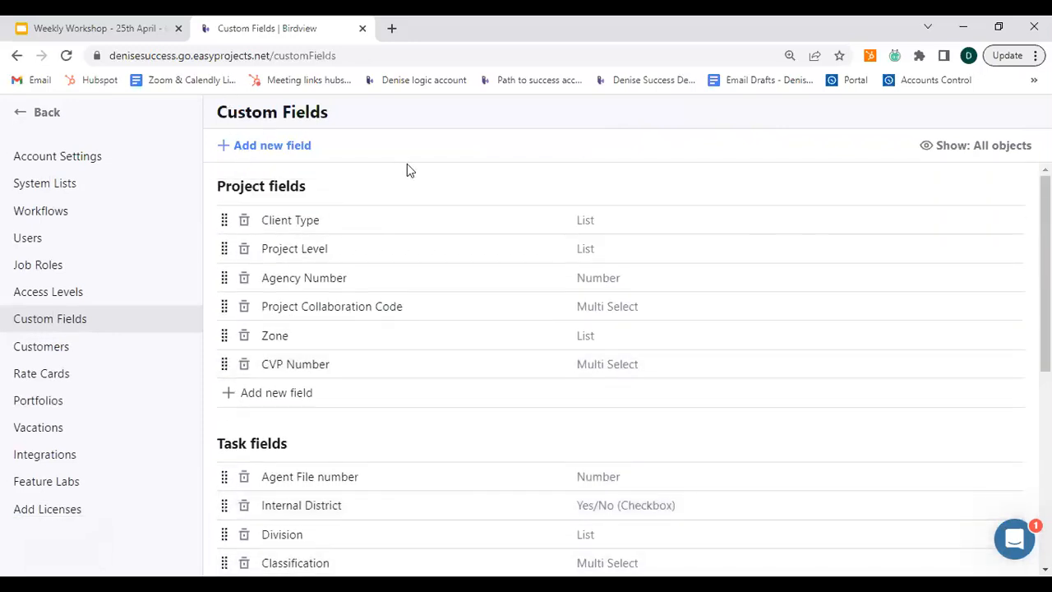
left_click(284, 291)
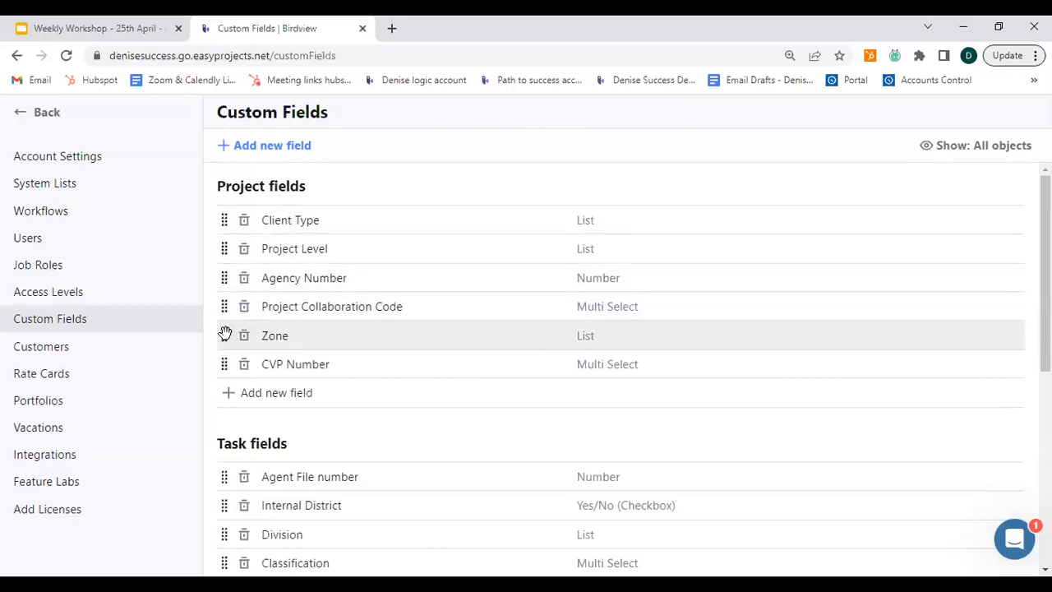
left_click_drag(224, 335, 224, 364)
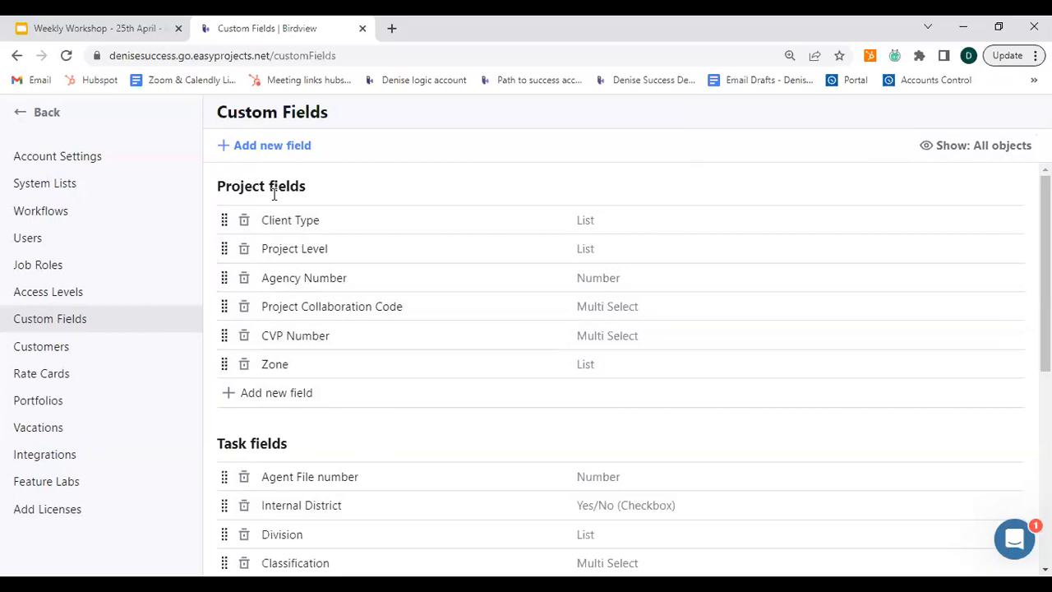
Review the custom fields of each object type, filter the list to Project, and restore it to All objects
scroll(301, 321, "down", 1)
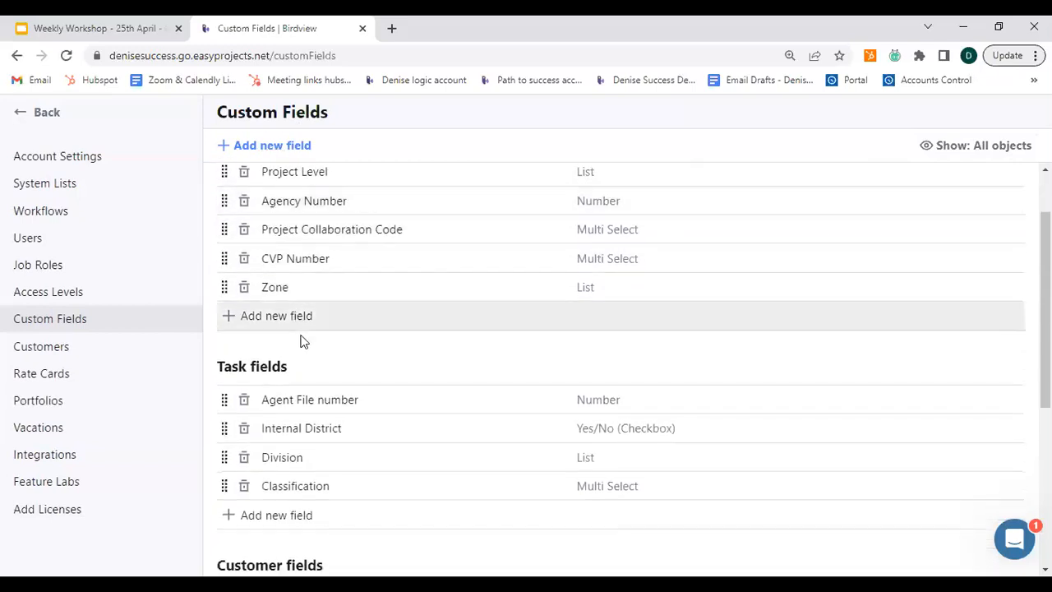
scroll(304, 354, "down", 4)
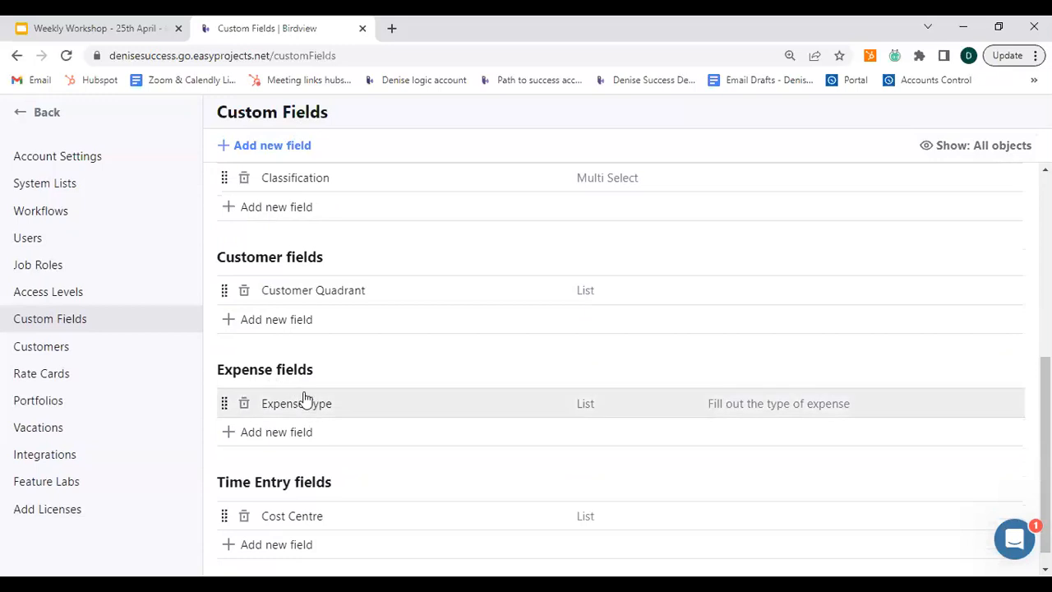
key("ctrl")
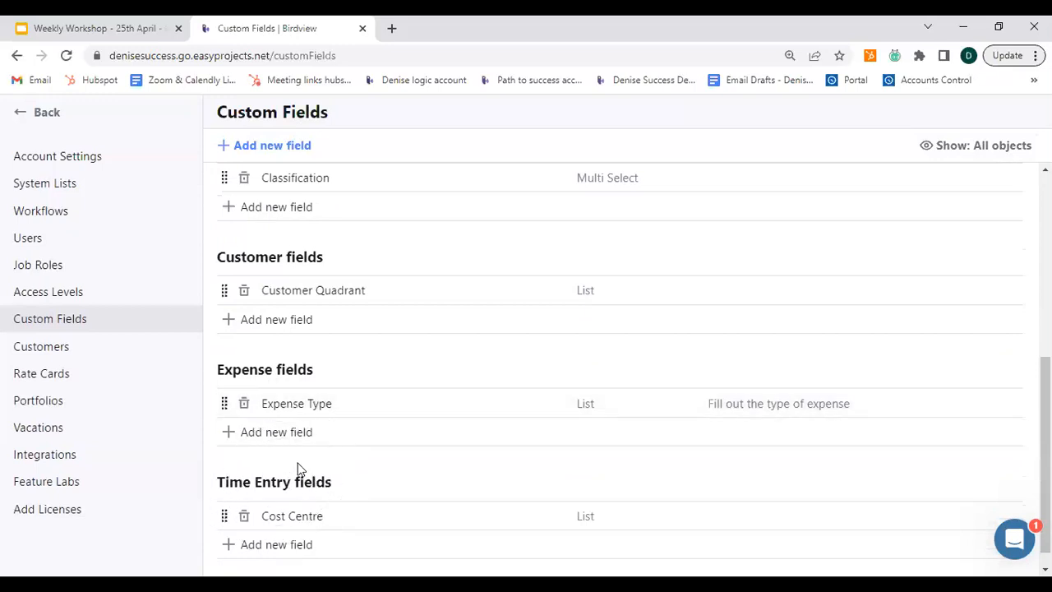
scroll(297, 462, "up", 1)
scroll(297, 462, "up", 5)
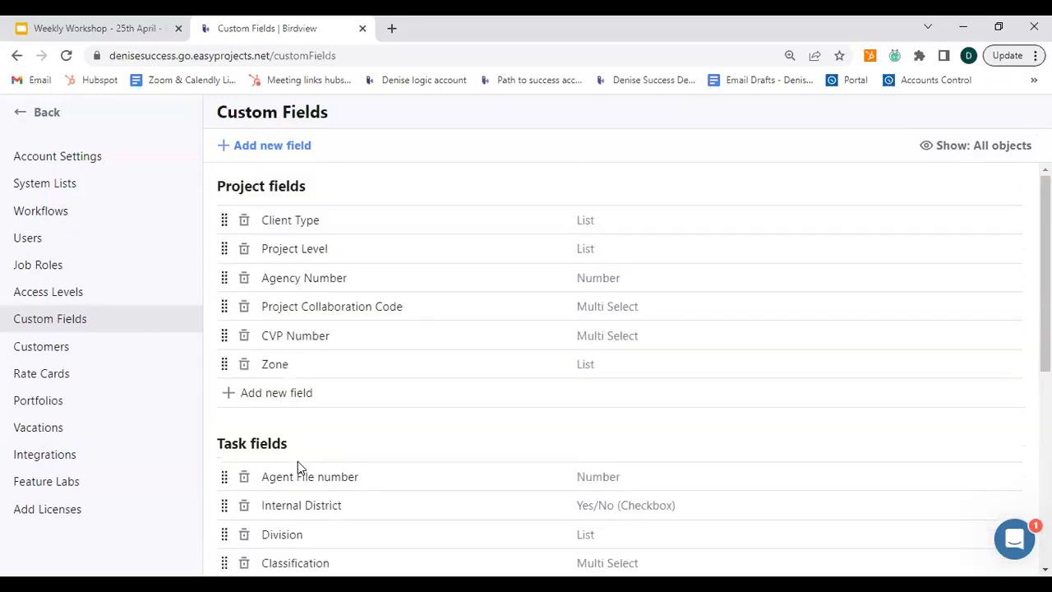
left_click(975, 157)
key("ctrl")
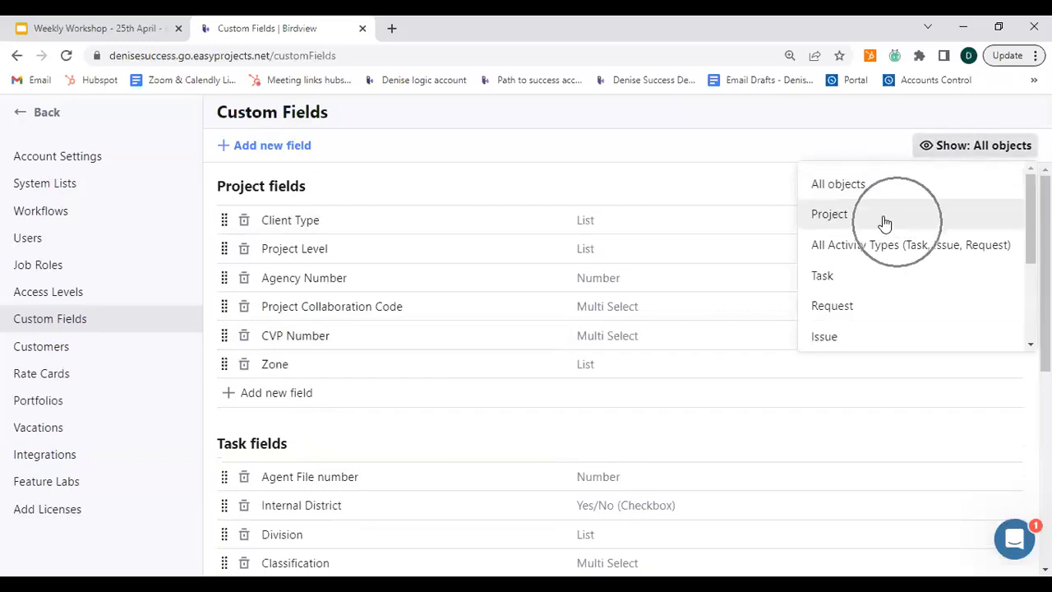
left_click(876, 218)
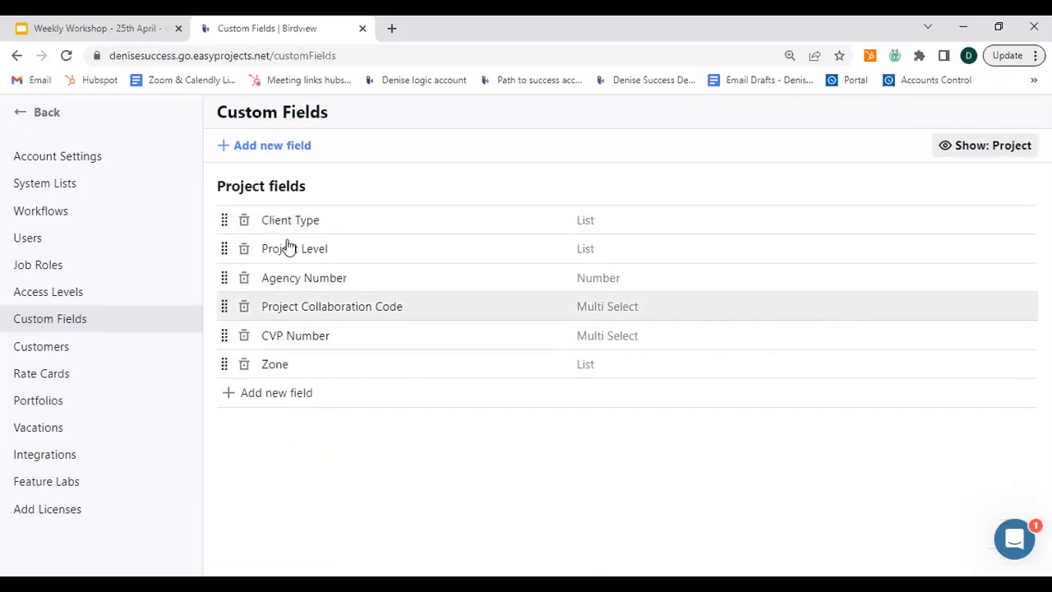
left_click(954, 153)
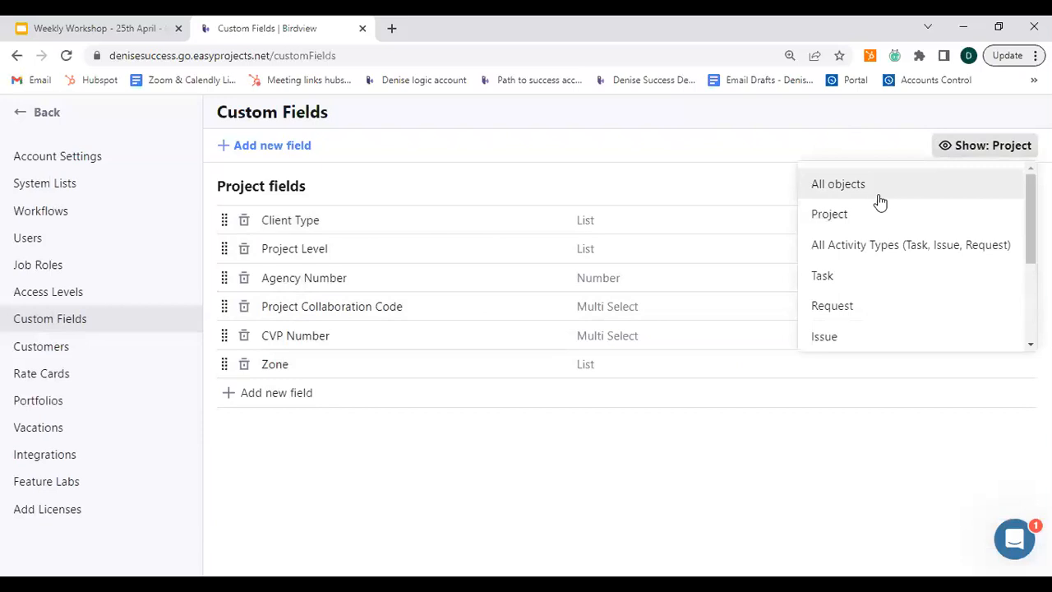
left_click(872, 189)
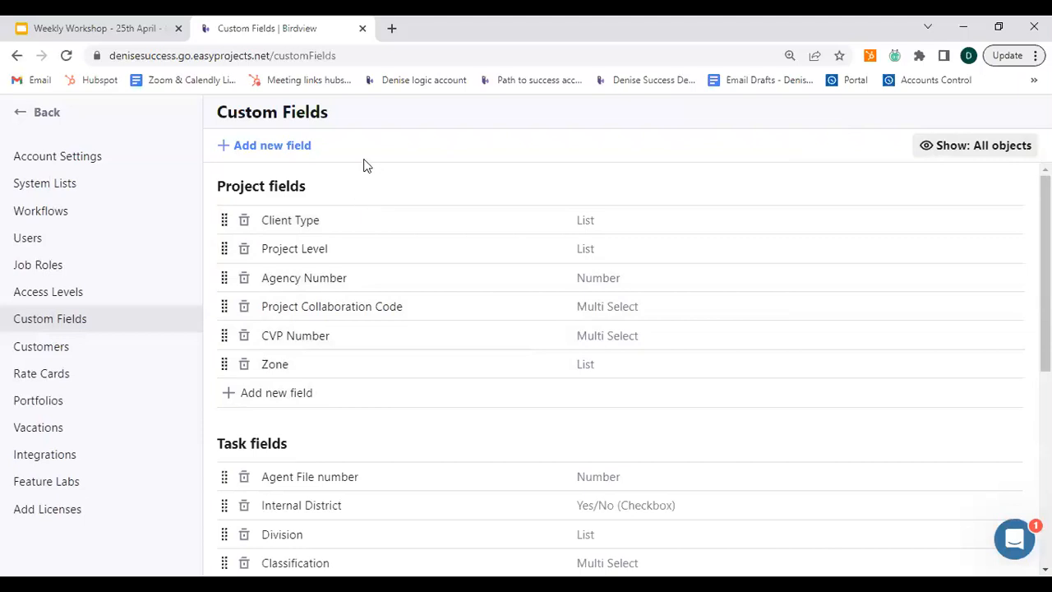
Return to the Activity Center and open the details of the project with ID 16
left_click(22, 119)
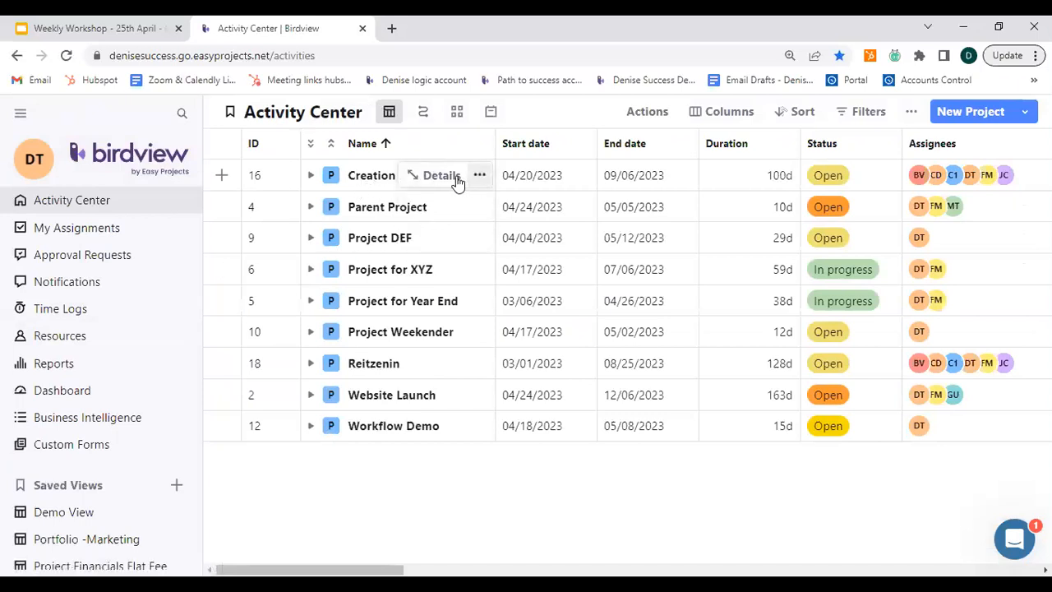
left_click(359, 181)
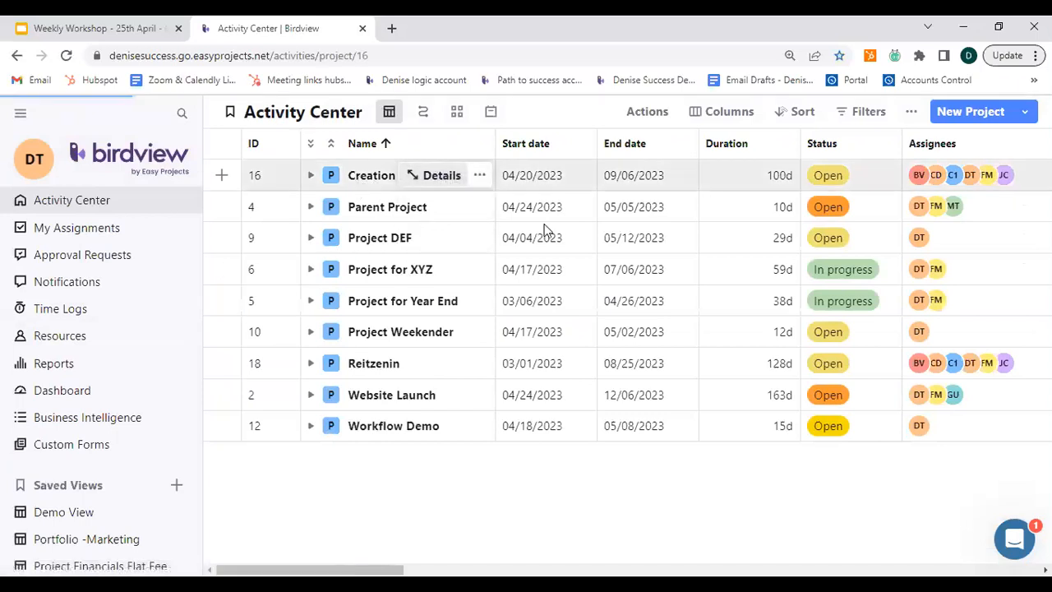
Review the custom fields in the details of the project with ID 16, hiding and showing them again
scroll(564, 371, "down", 2)
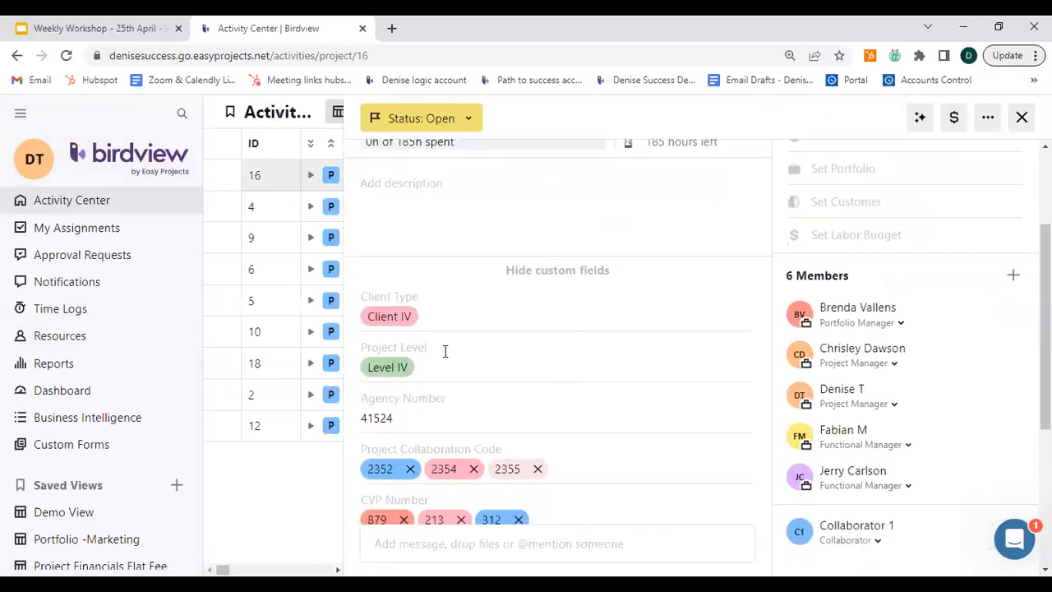
scroll(458, 394, "down", 2)
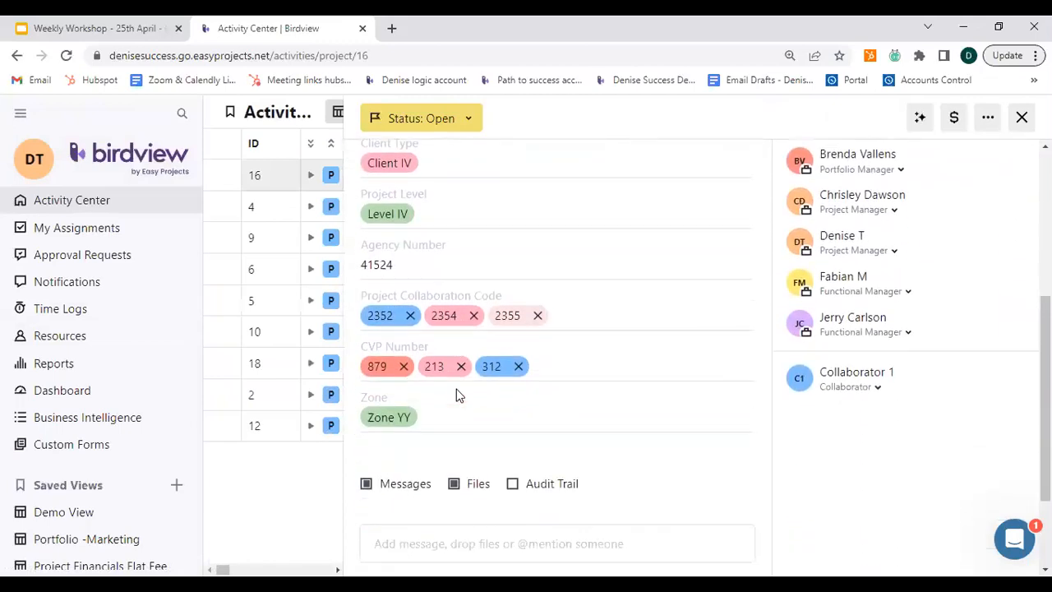
scroll(482, 409, "up", 2)
left_click(540, 277)
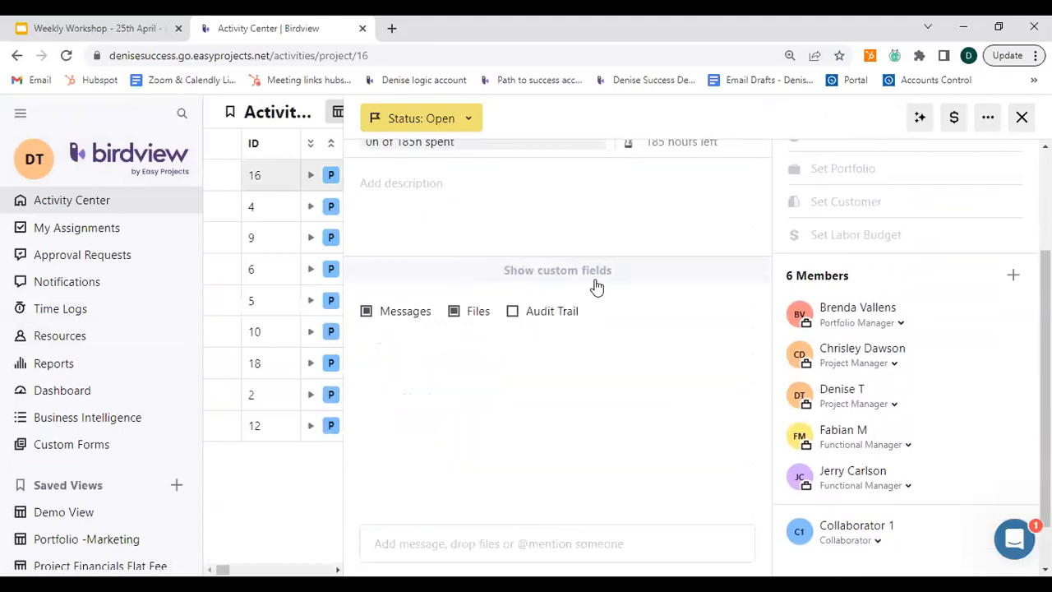
left_click(563, 276)
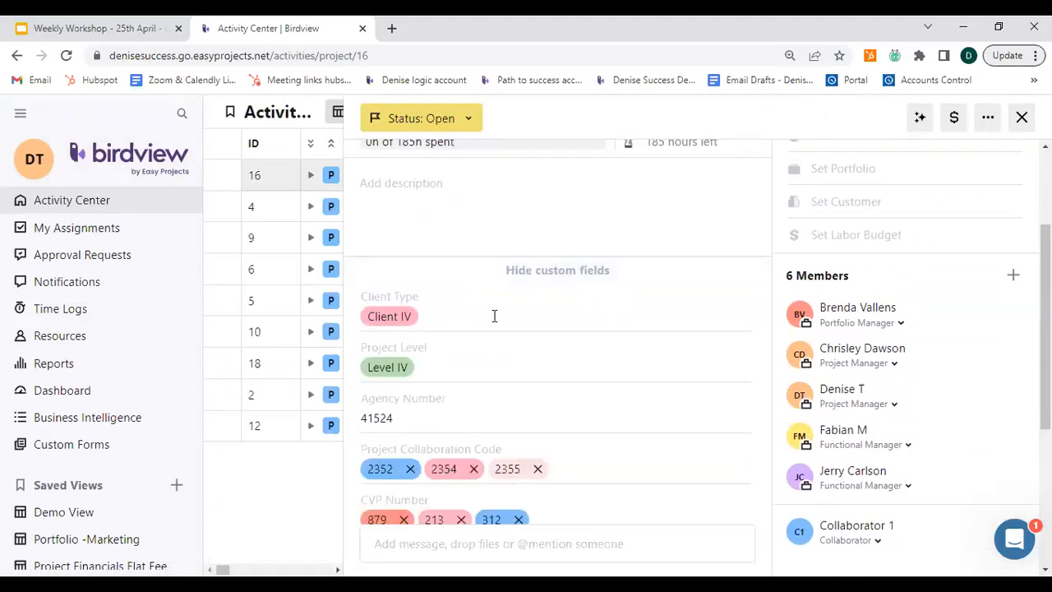
scroll(493, 317, "down", 1)
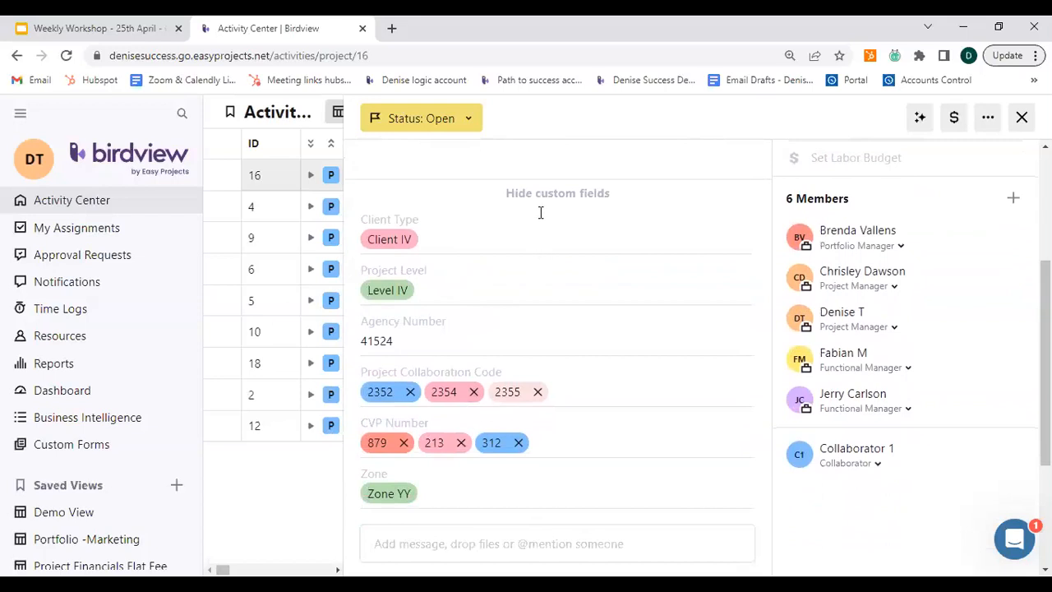
Set the project's Project Level to Level V and close its details
left_click(470, 292)
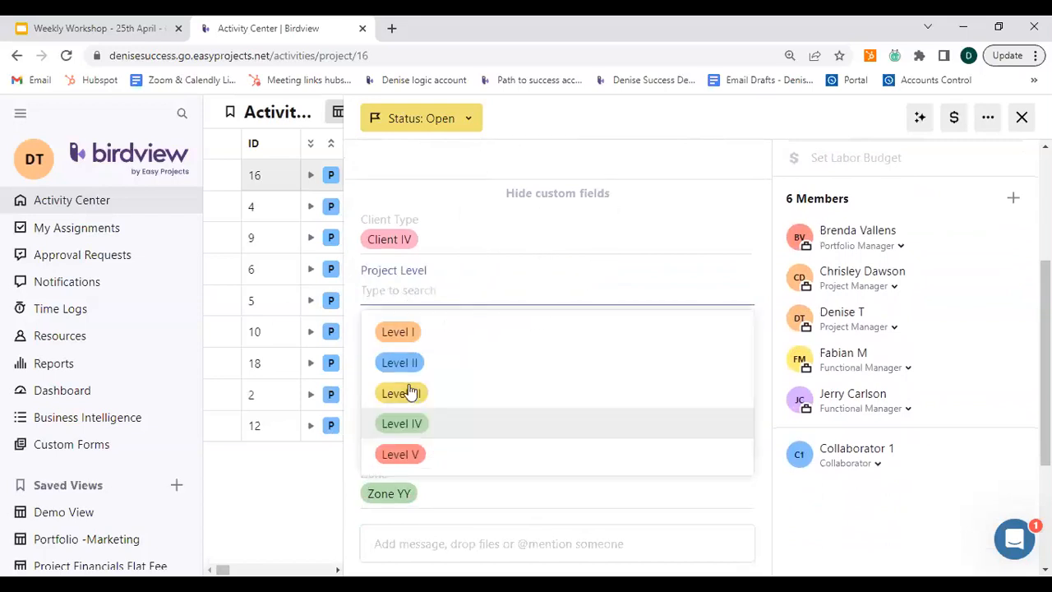
left_click(403, 462)
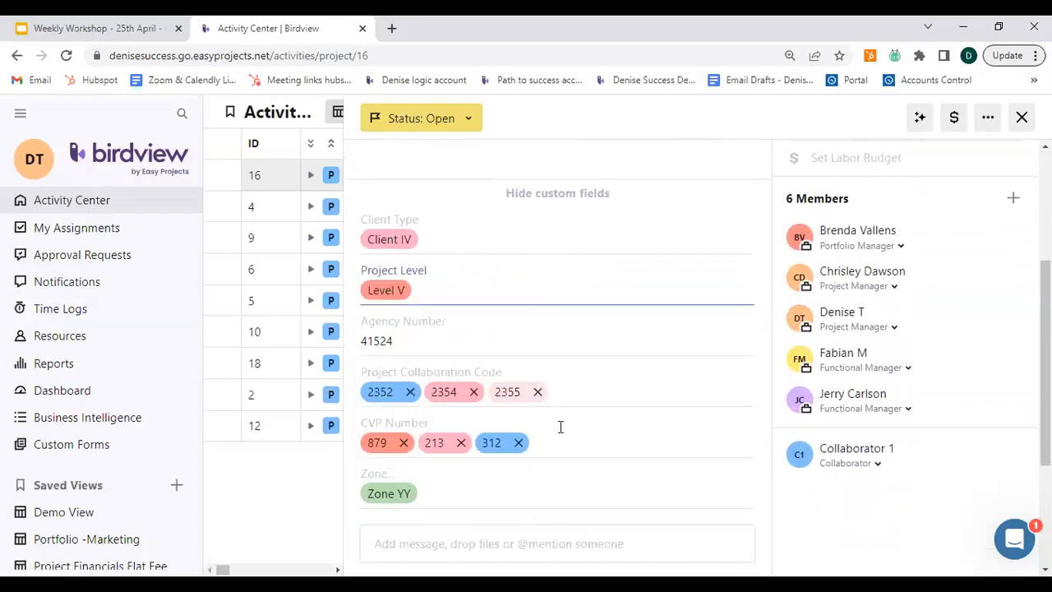
scroll(551, 346, "down", 2)
scroll(555, 352, "up", 2)
left_click(1022, 118)
Expand the project with ID 16, open the details of its Initiation task and show the task's custom fields
left_click(311, 175)
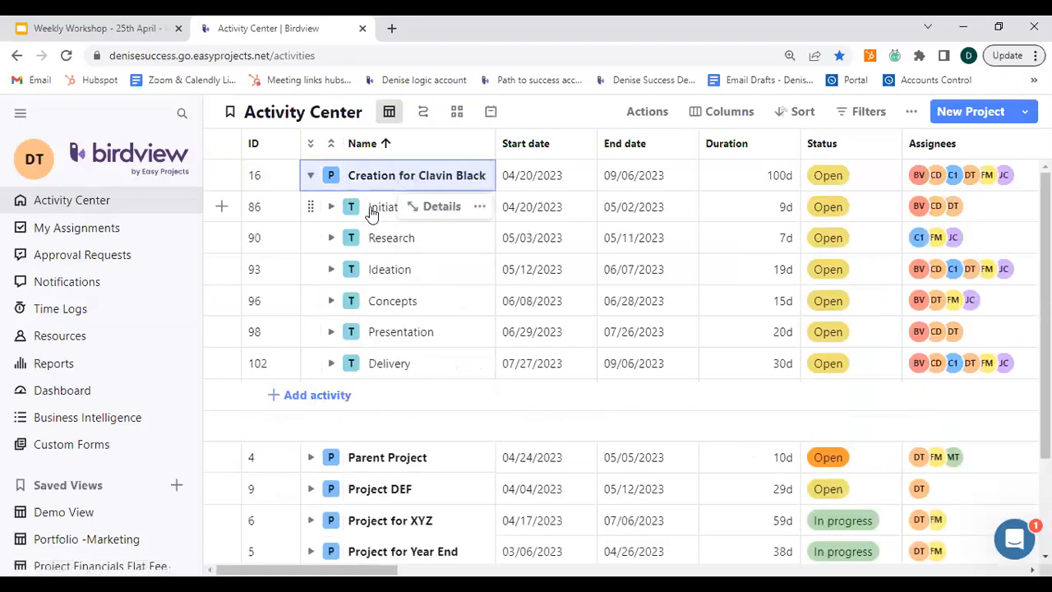
left_click(436, 207)
scroll(603, 309, "down", 3)
left_click(578, 303)
scroll(439, 423, "down", 1)
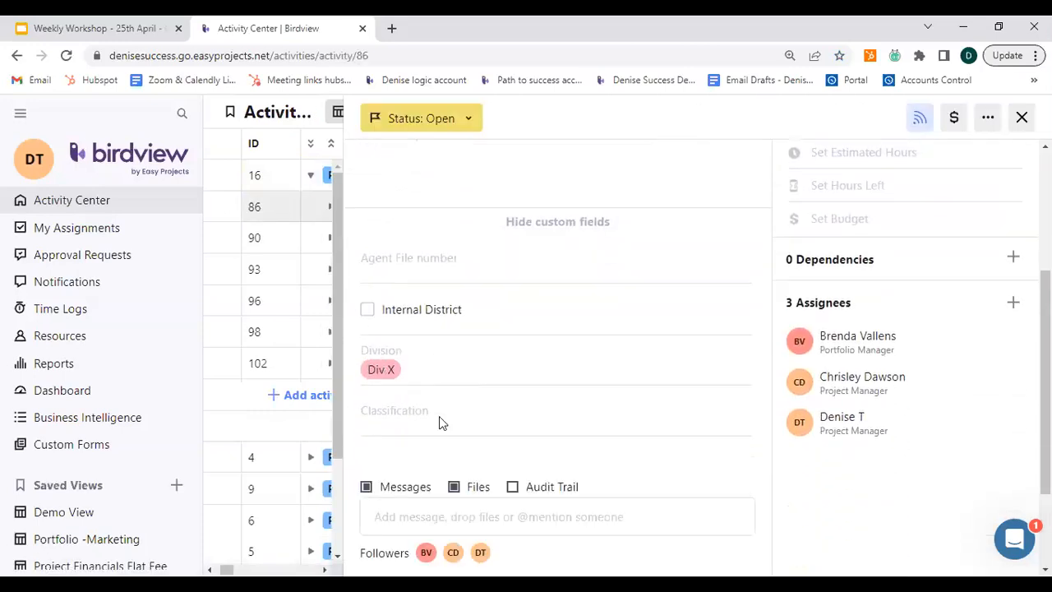
Enter 2586 as the Initiation task's Agent File number, and tick and untick Internal District
left_click(447, 276)
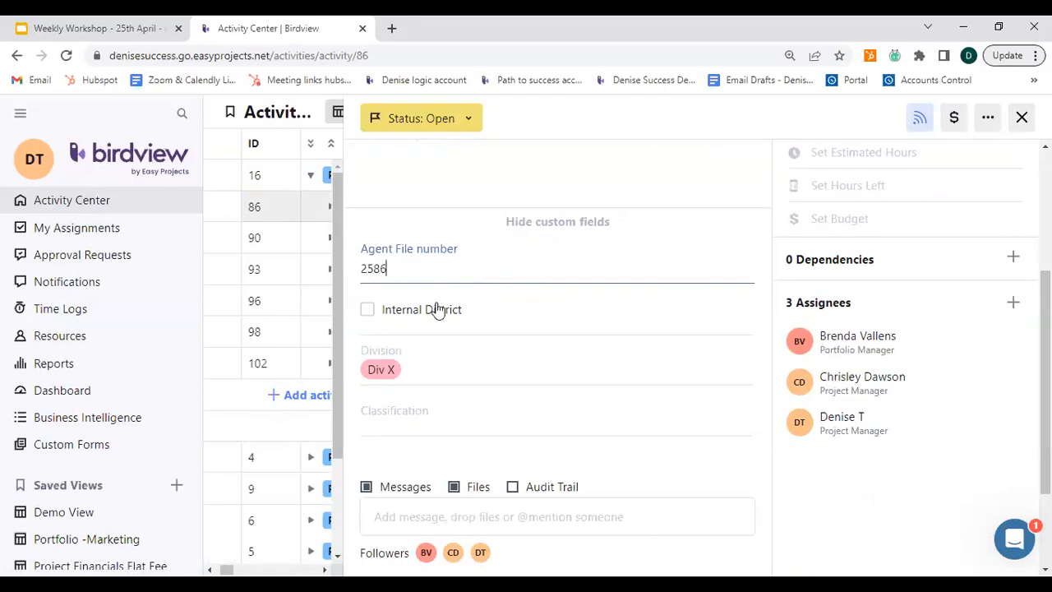
left_click(367, 311)
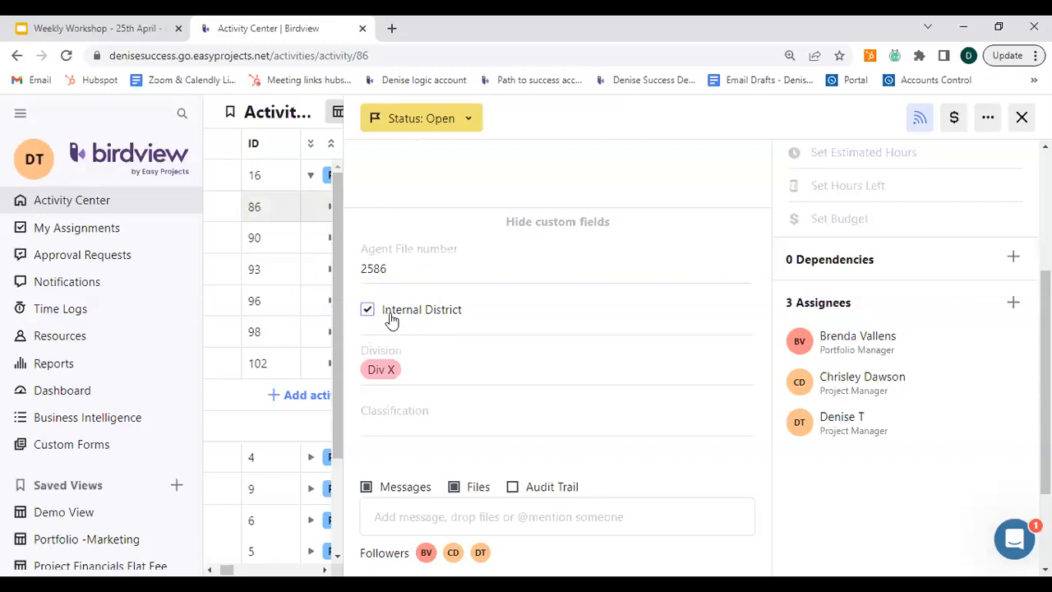
left_click(367, 311)
Change the Initiation task's Division to Div Z and then to Div Y
left_click(424, 370)
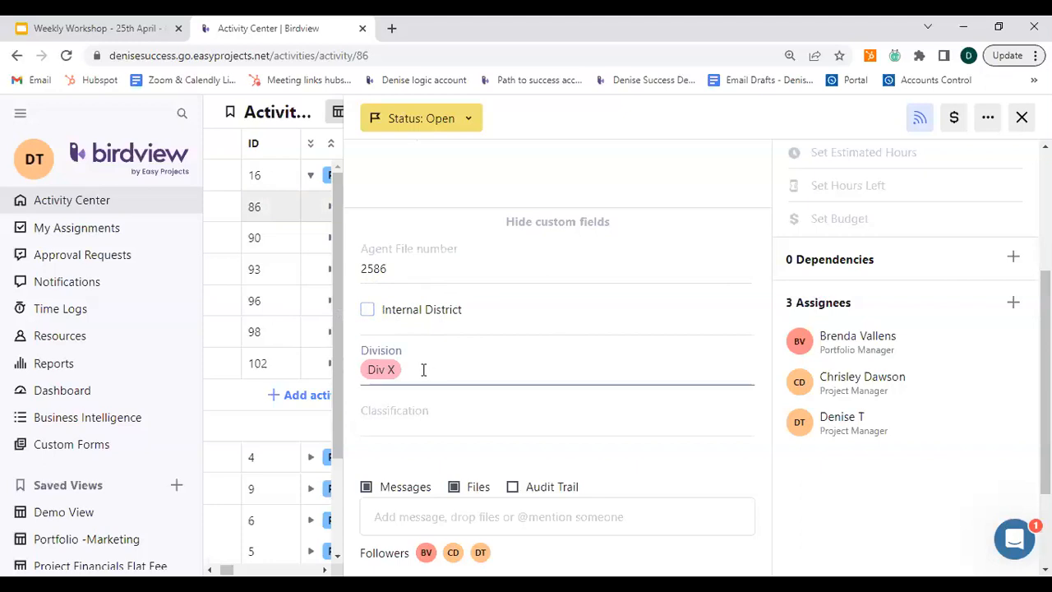
left_click(419, 472)
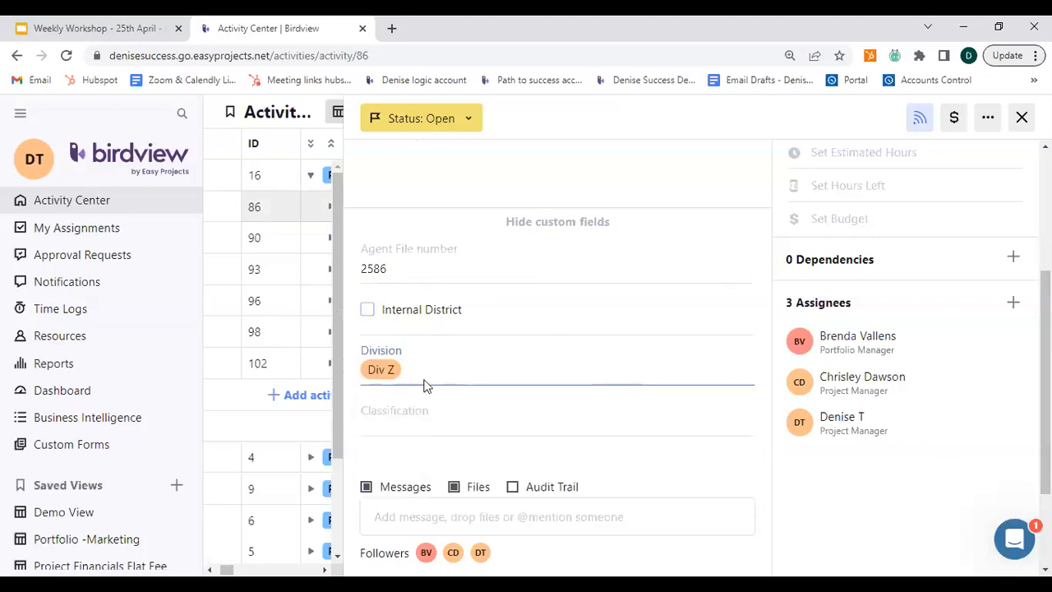
left_click(420, 368)
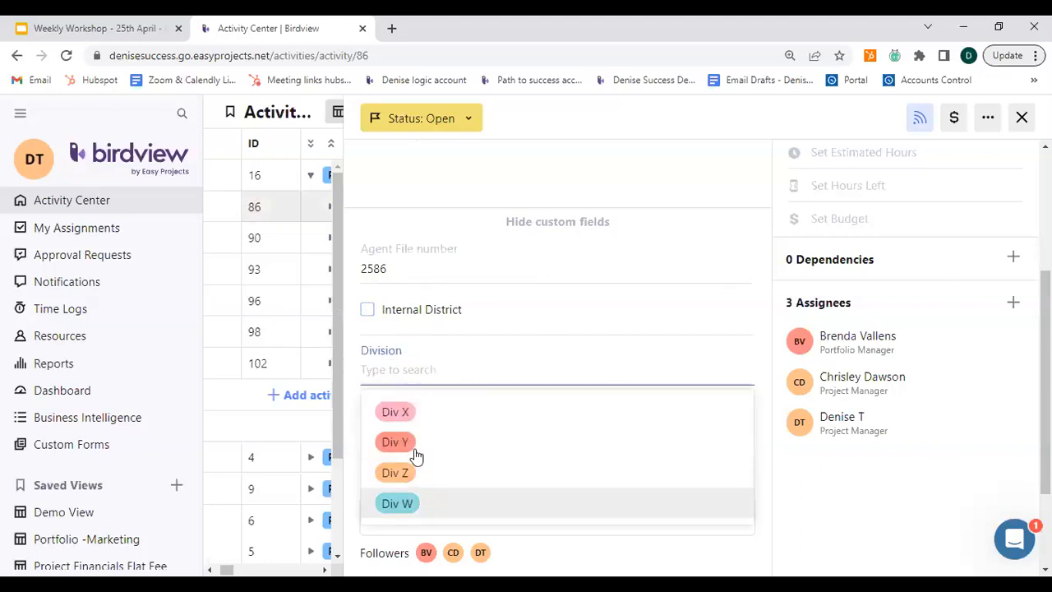
left_click(405, 445)
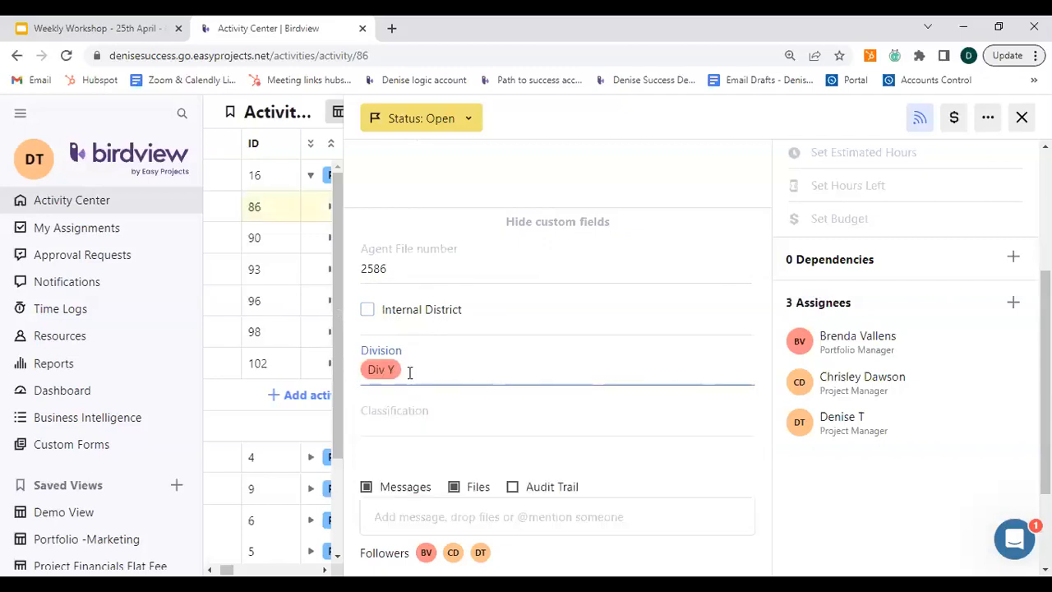
Assign the Discovery, Execution and Design options to the Initiation task's Classification field
left_click(409, 426)
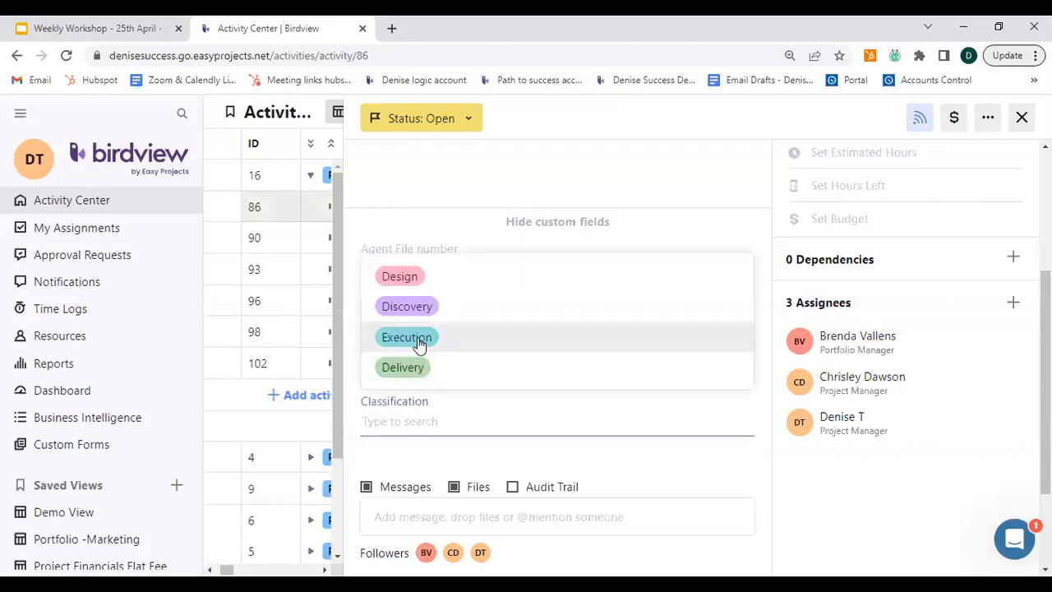
left_click(412, 307)
scroll(483, 430, "down", 2)
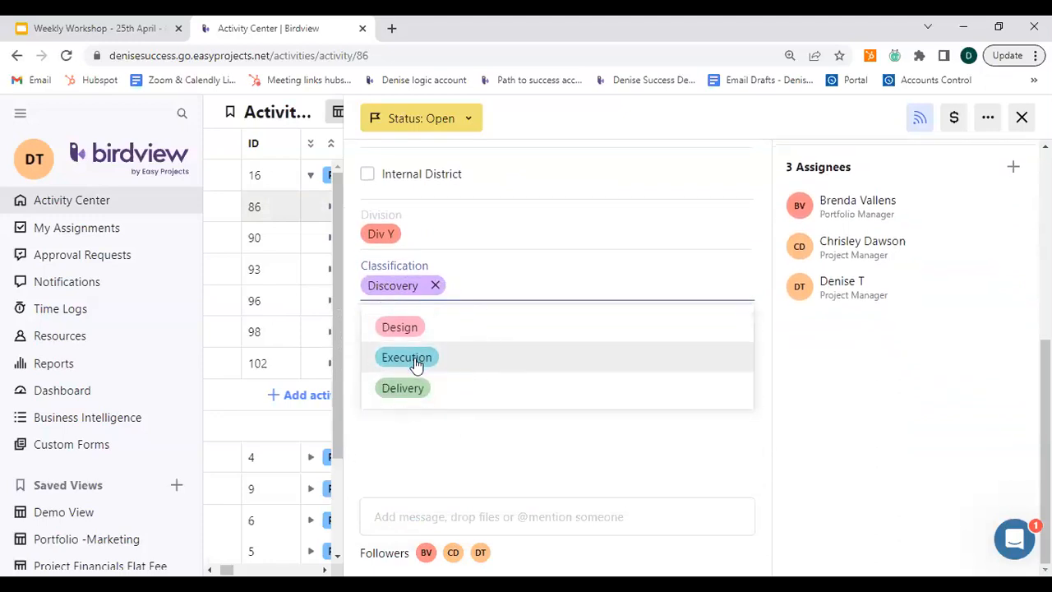
left_click(415, 362)
left_click(418, 330)
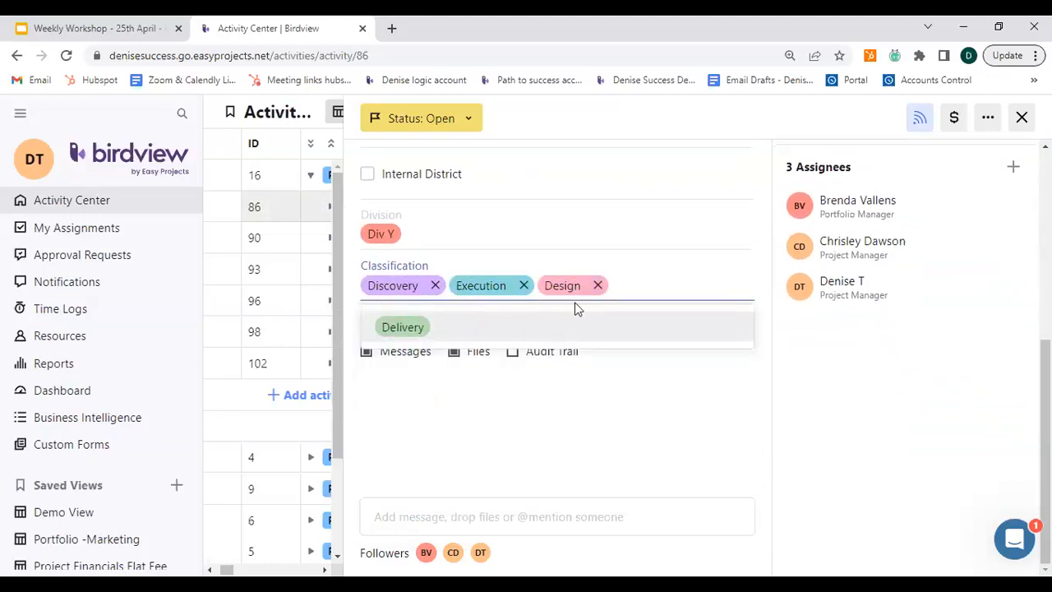
left_click(759, 295)
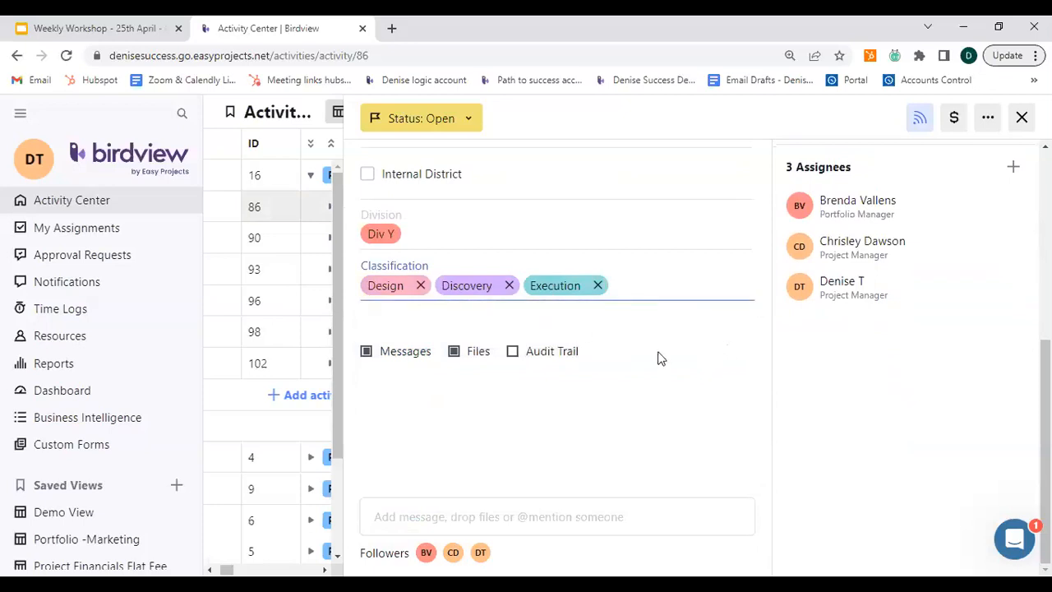
scroll(527, 331, "up", 2)
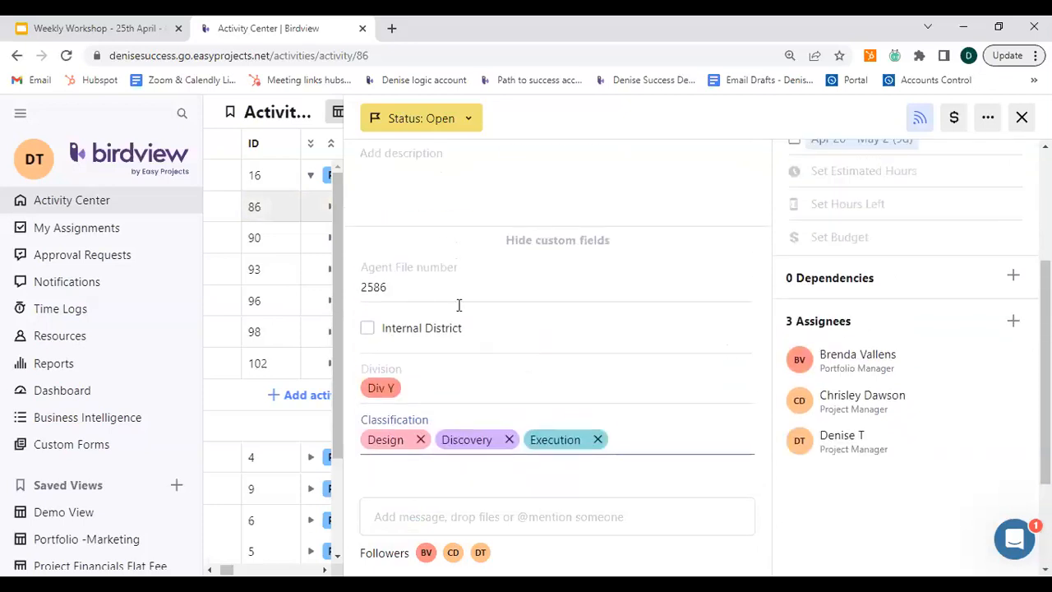
key("ctrl")
scroll(525, 377, "up", 3)
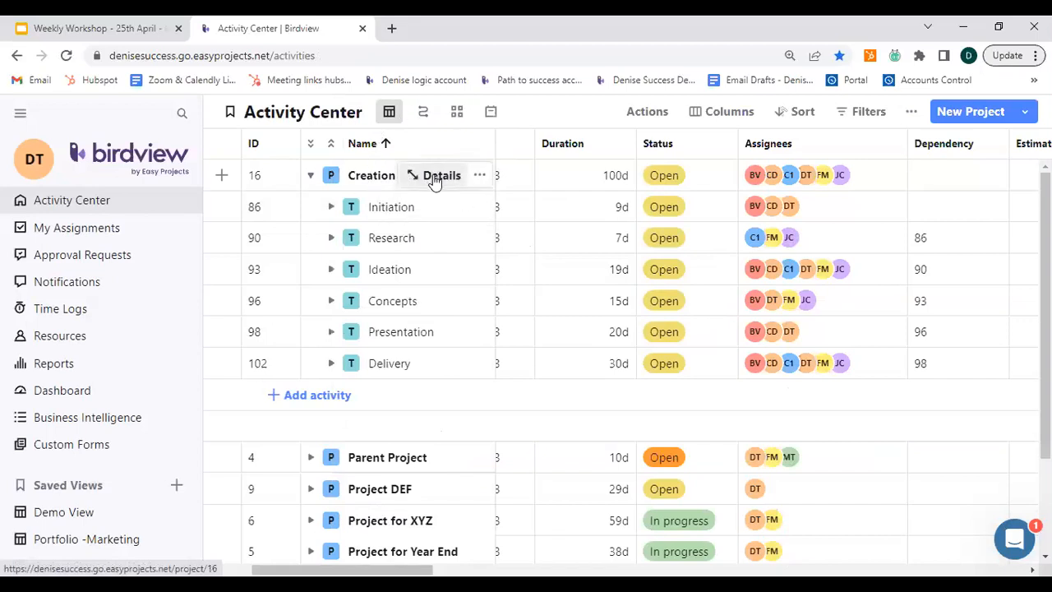
Open the financials of the project with ID 16 and view the Expense Type column of its planned expenses
left_click(435, 178)
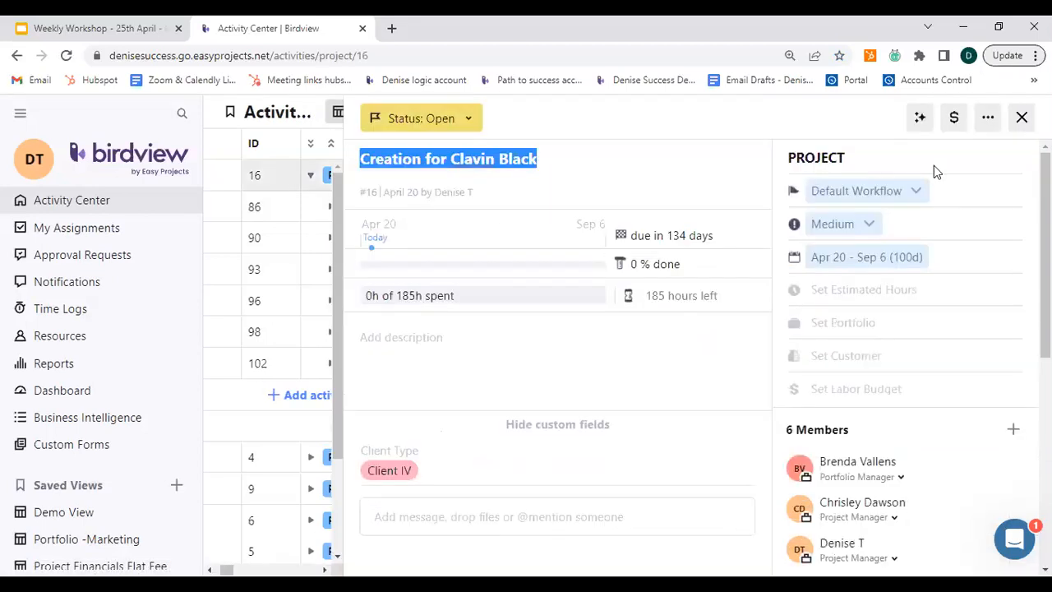
left_click(954, 121)
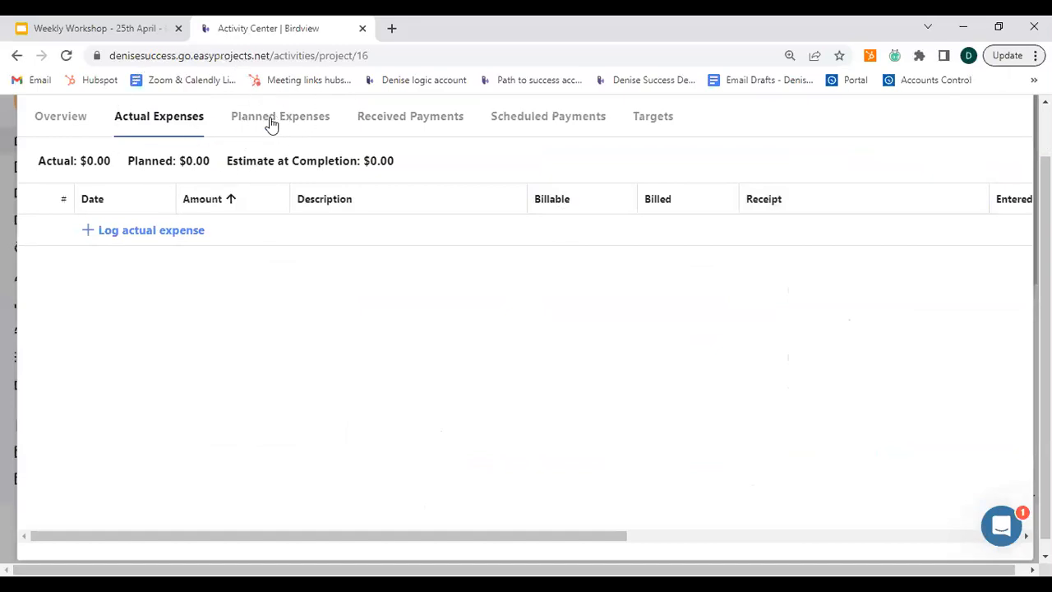
left_click(272, 121)
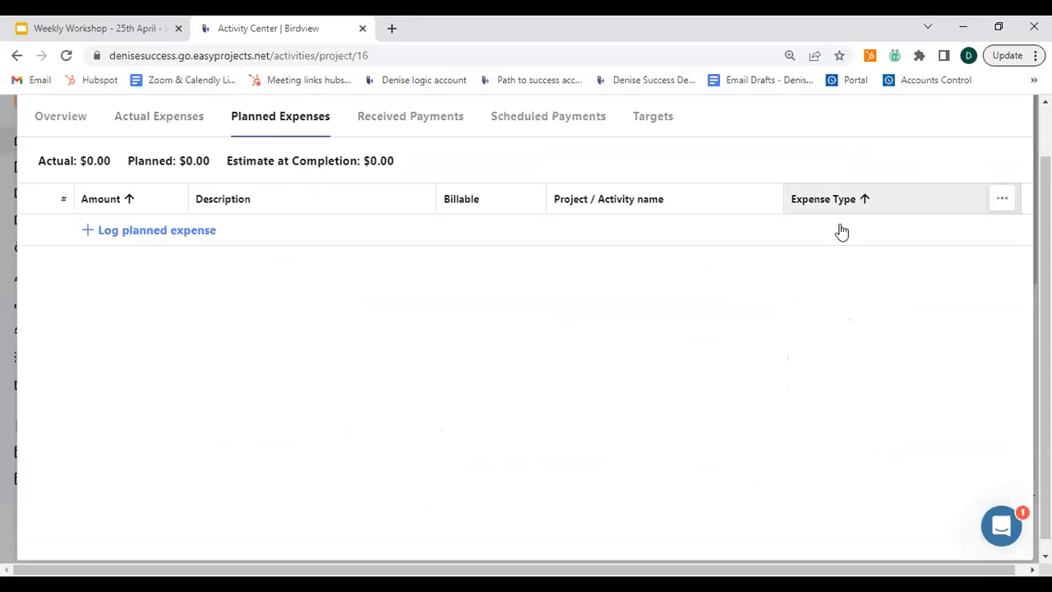
left_click(822, 205)
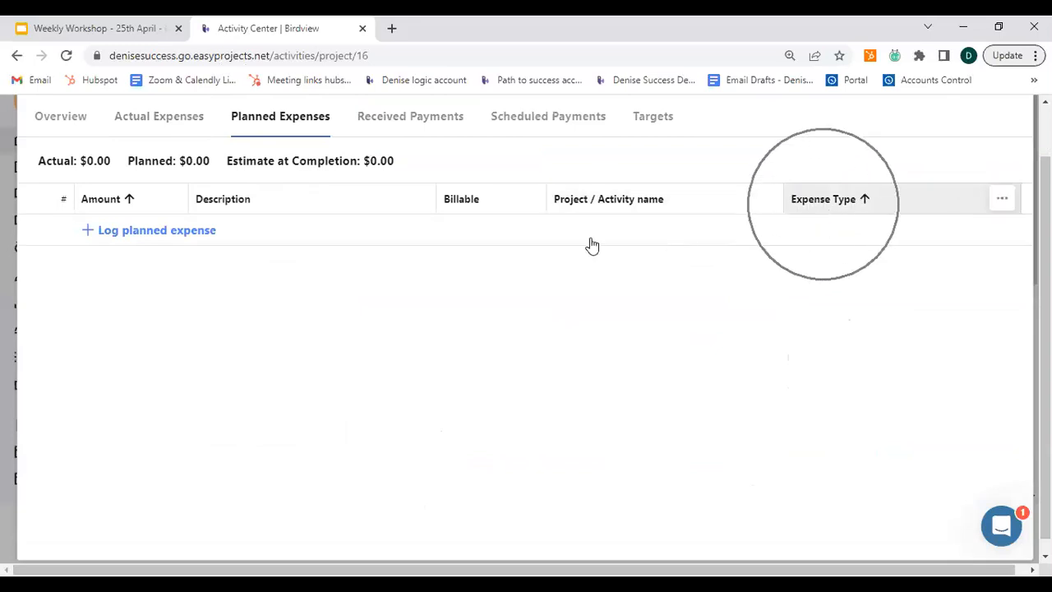
Log a planned expense of 500 for the project with the expense type Fuel
left_click(218, 235)
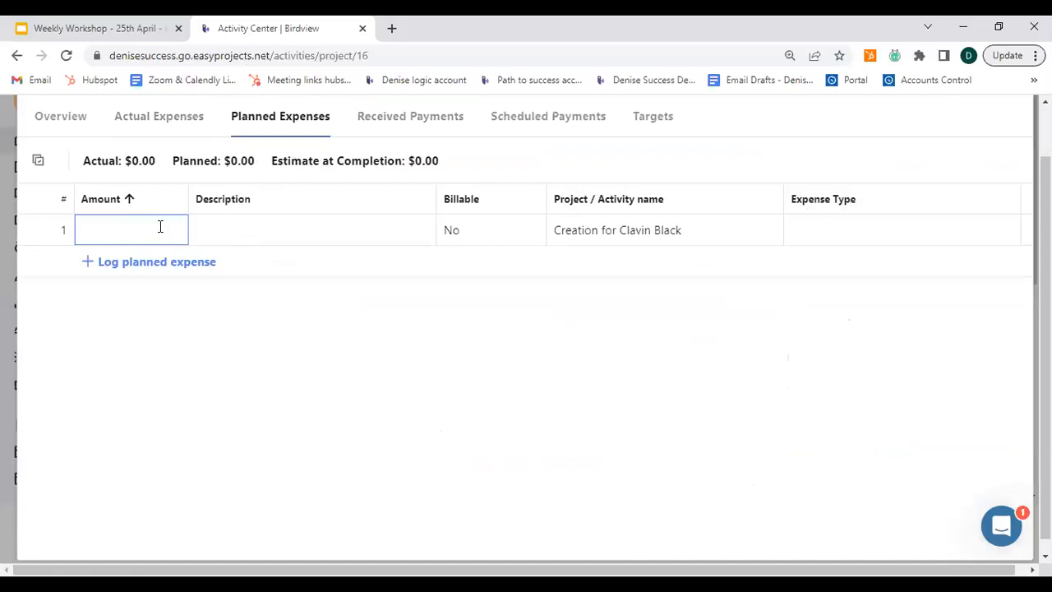
type("500")
key("Return")
left_click(498, 235)
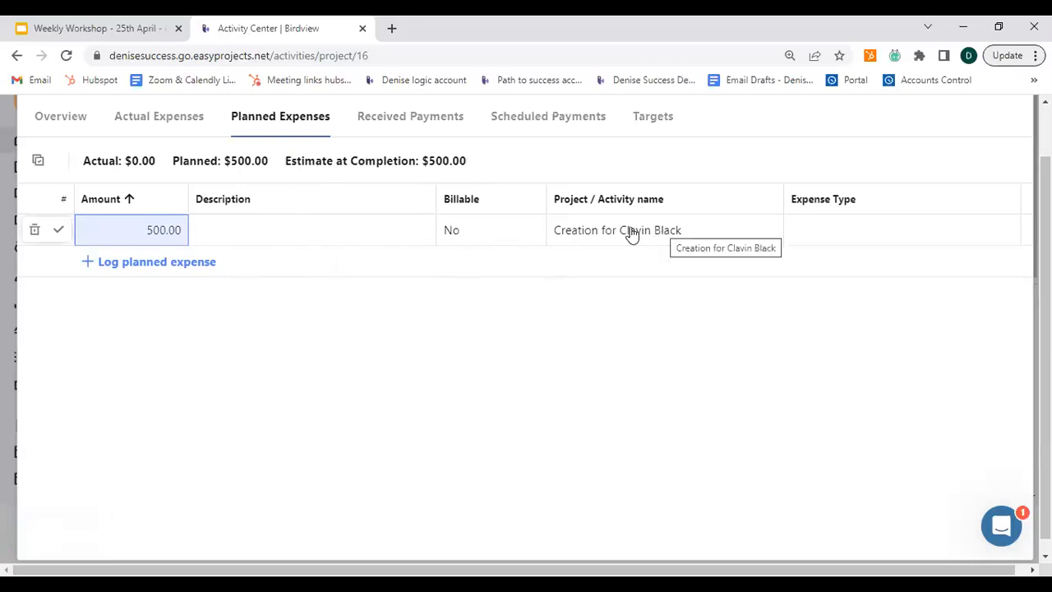
left_click(832, 237)
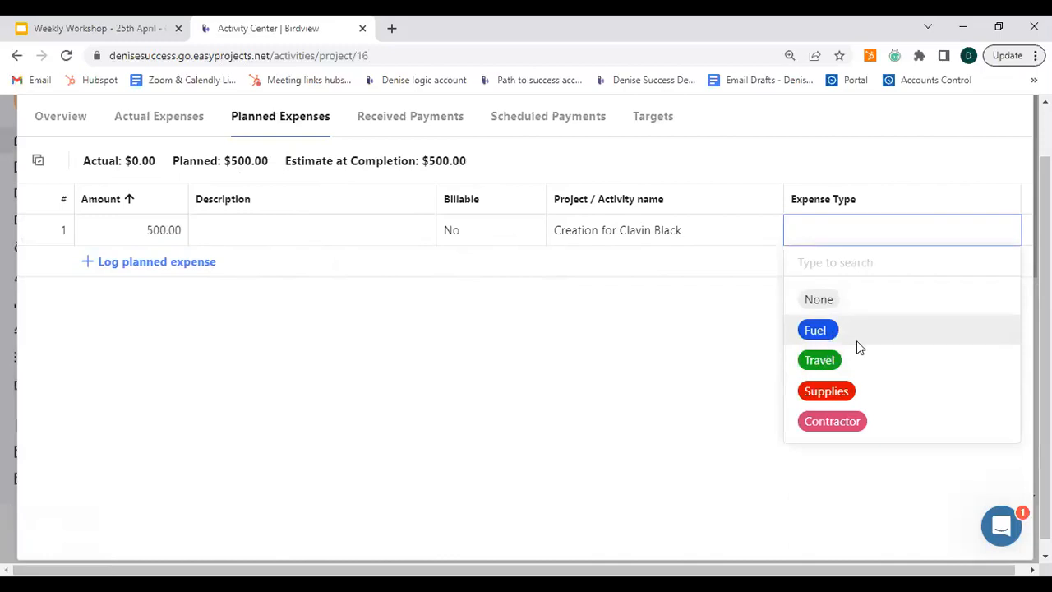
left_click(828, 343)
left_click(820, 236)
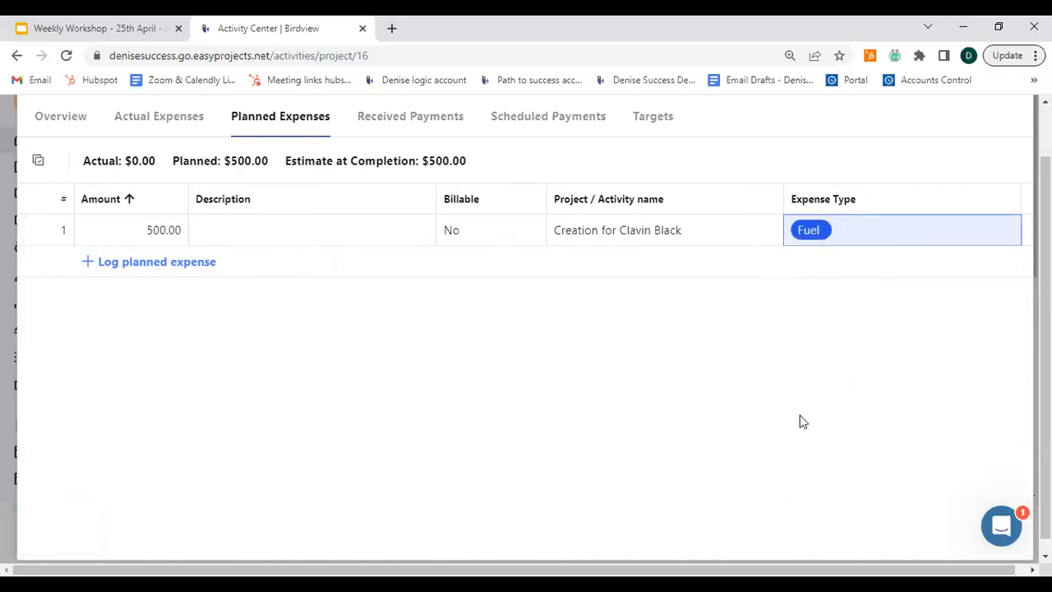
Close the project's financials and its details to return to the activity list
scroll(802, 421, "up", 1)
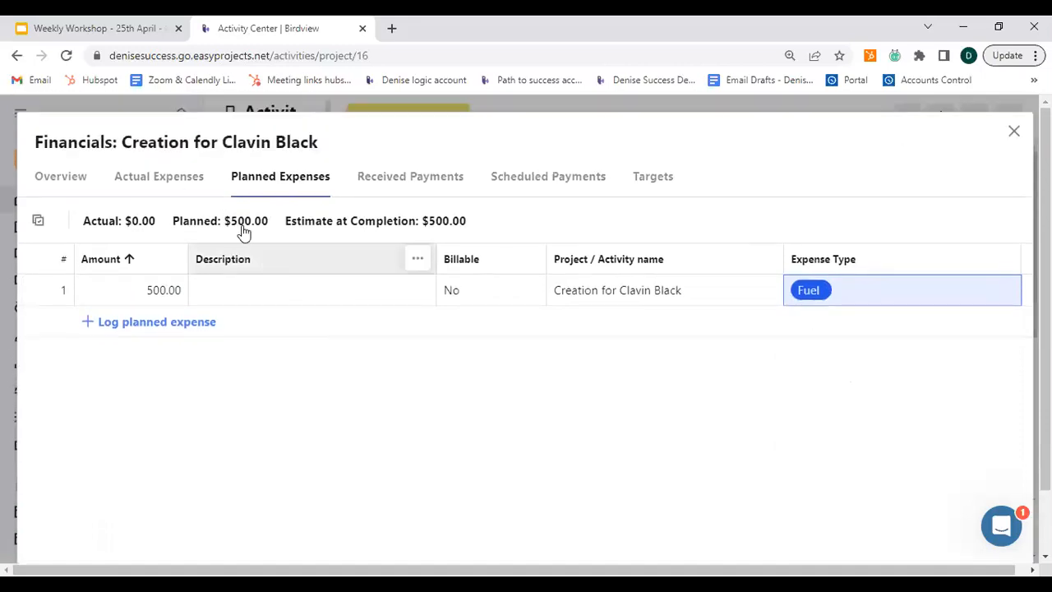
left_click(176, 184)
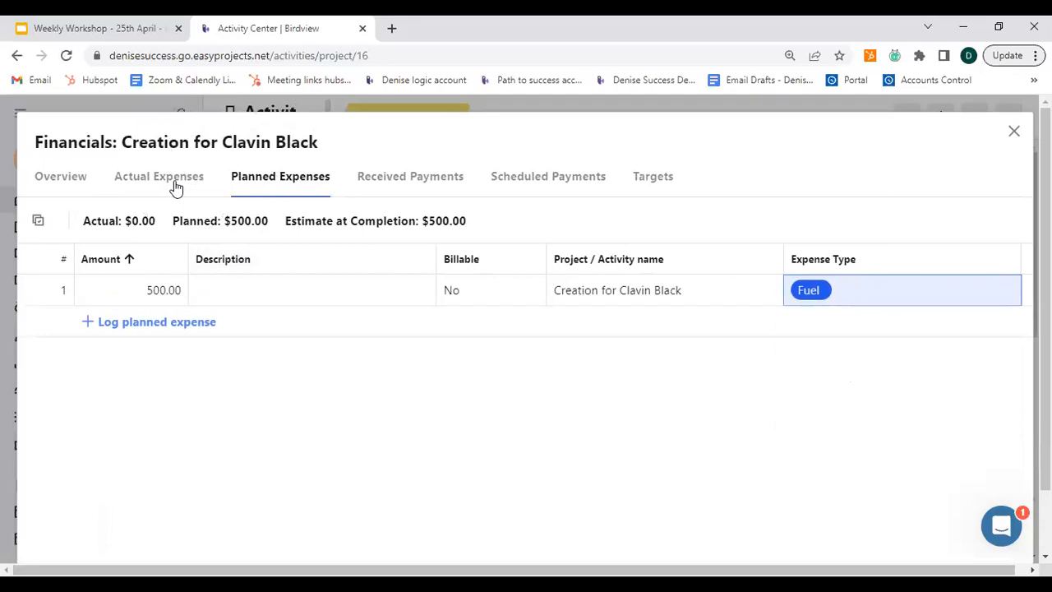
left_click(1014, 131)
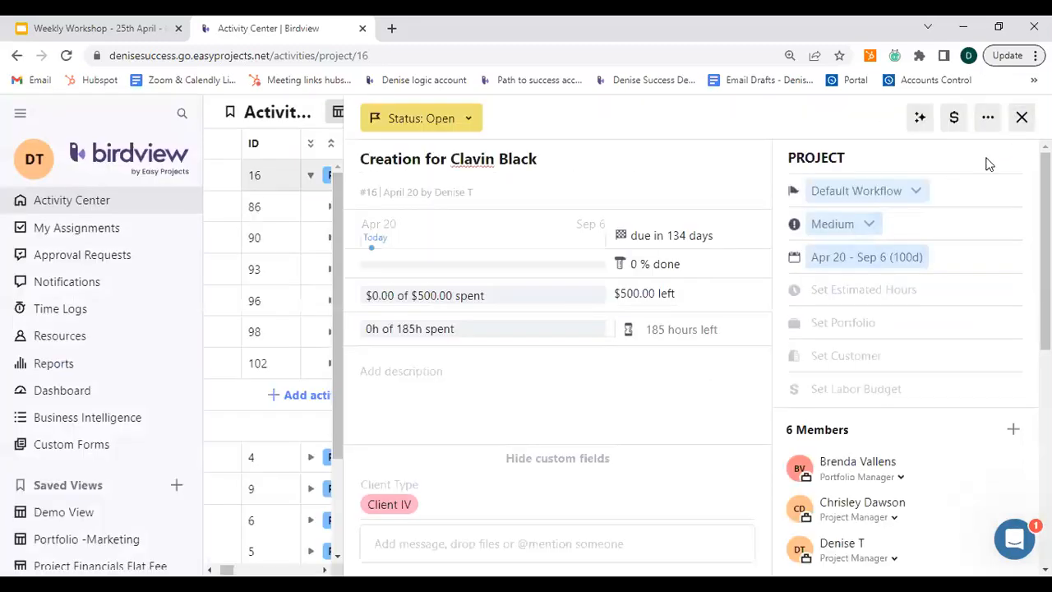
left_click(1022, 117)
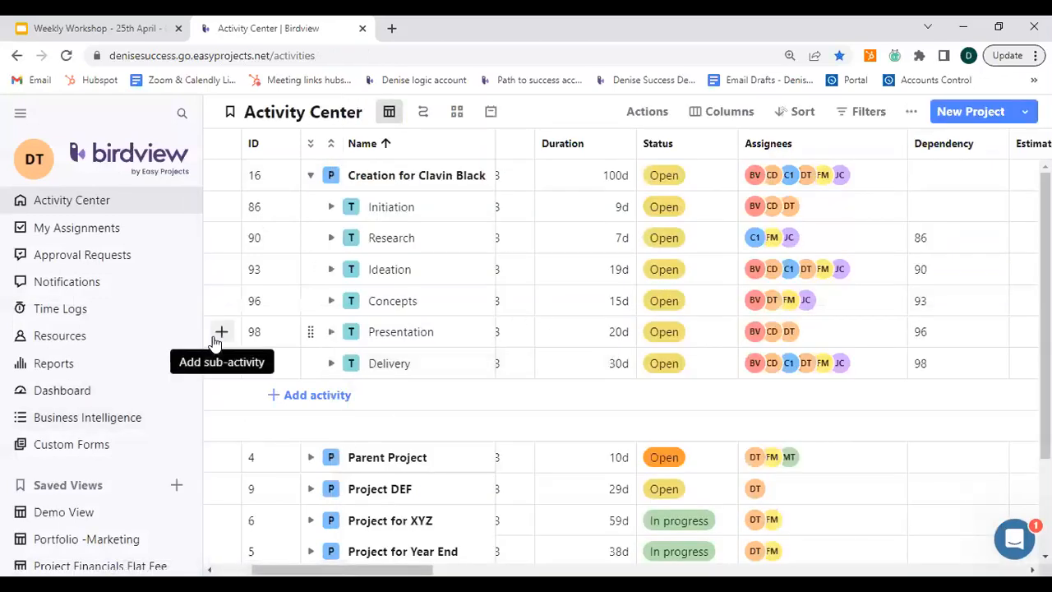
Open the weekly timesheets in Time Logs
left_click(62, 310)
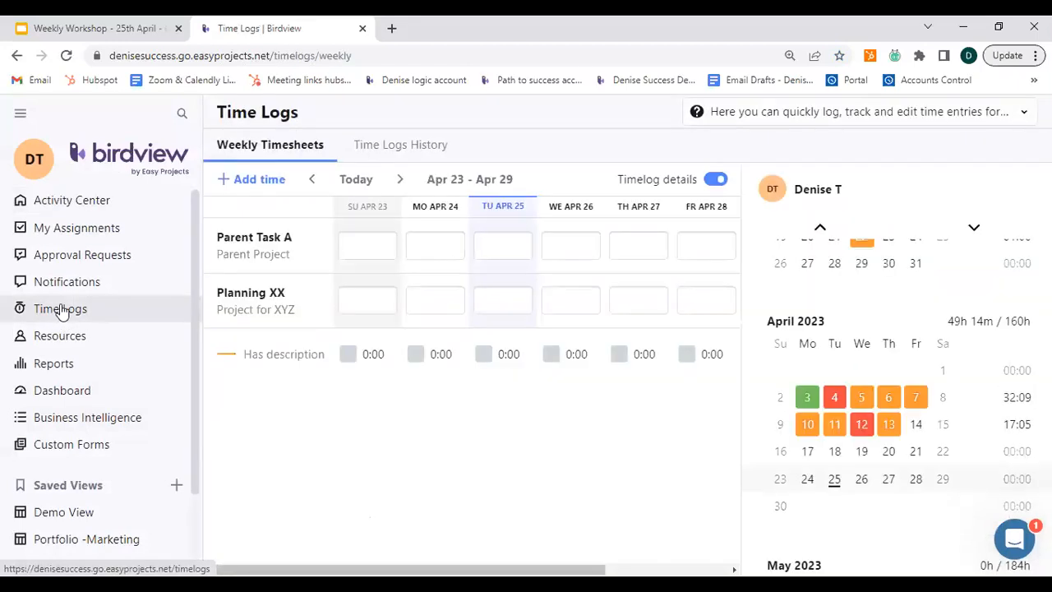
key("ctrl")
key("ctrl")
key("ctrl")
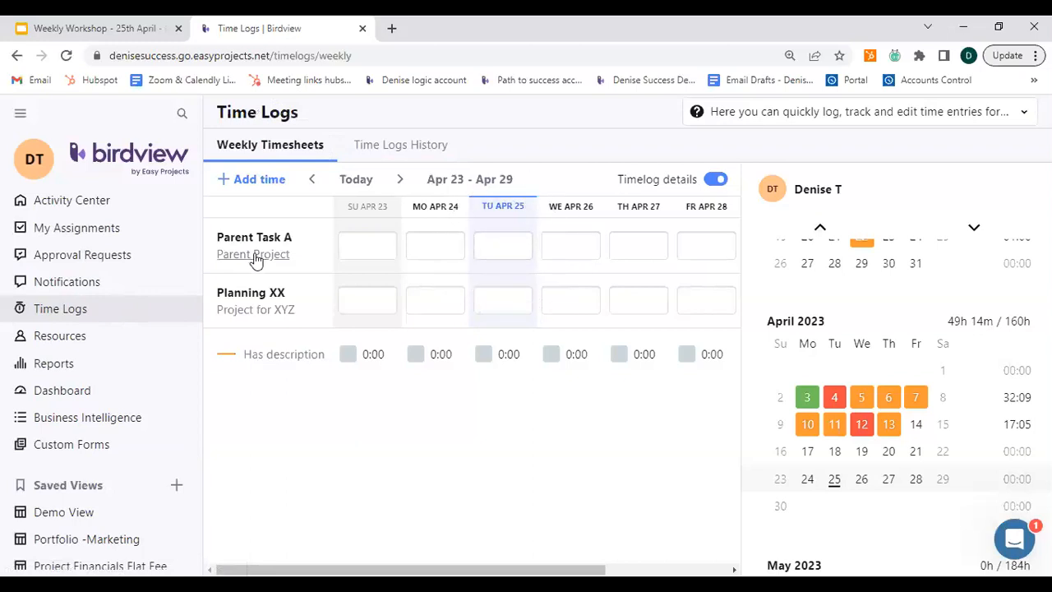
View the description, Cost Centre and Billable options of the Tuesday, April 25 time entry for Parent Task A
left_click(513, 247)
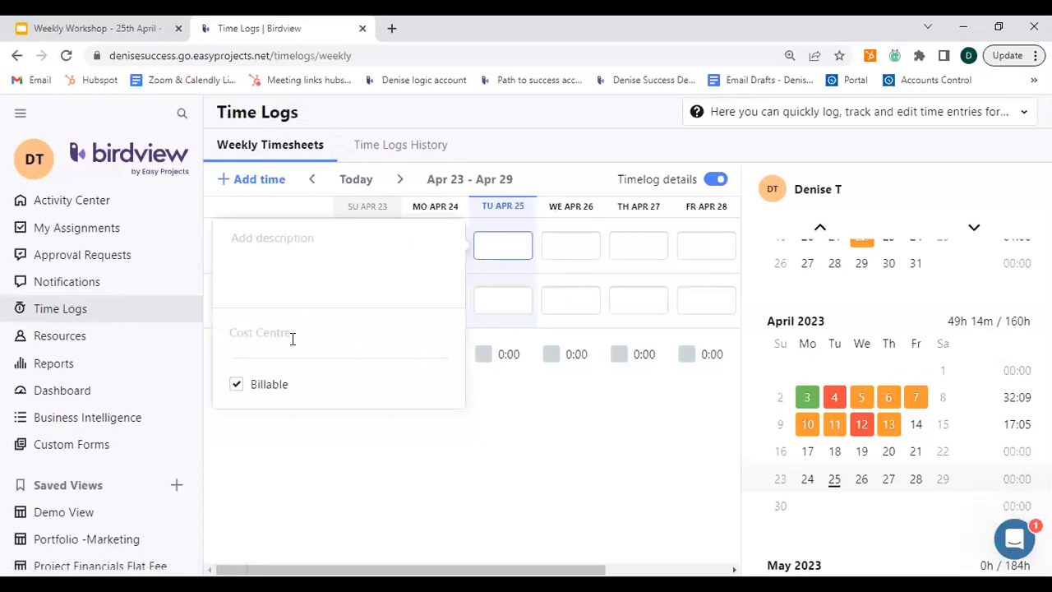
key("ctrl")
left_click(337, 453)
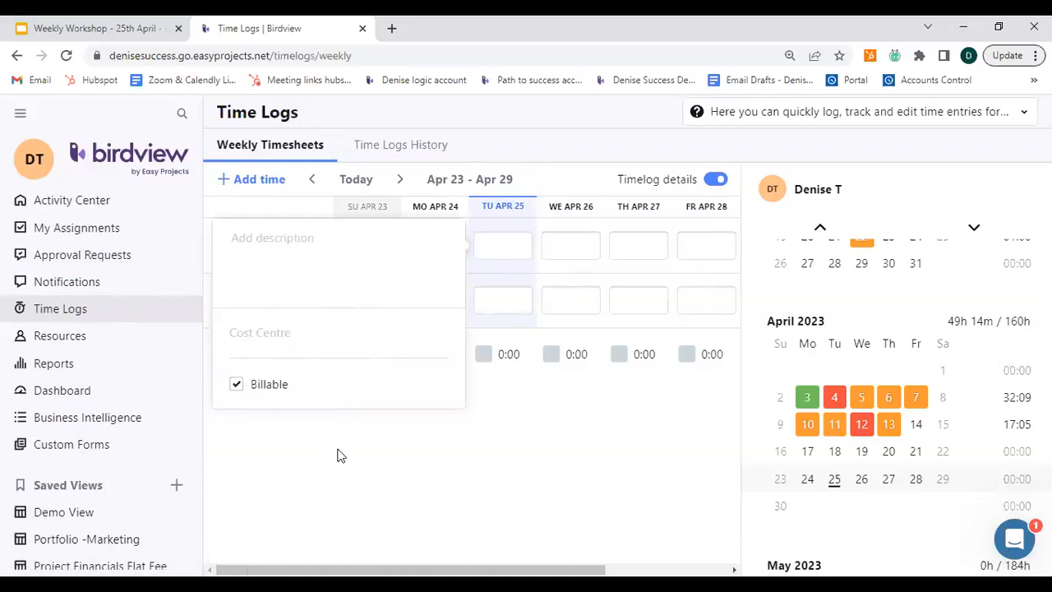
key("ctrl")
Open the time logs history and view the Cost Centre column of the logged entries
left_click(428, 153)
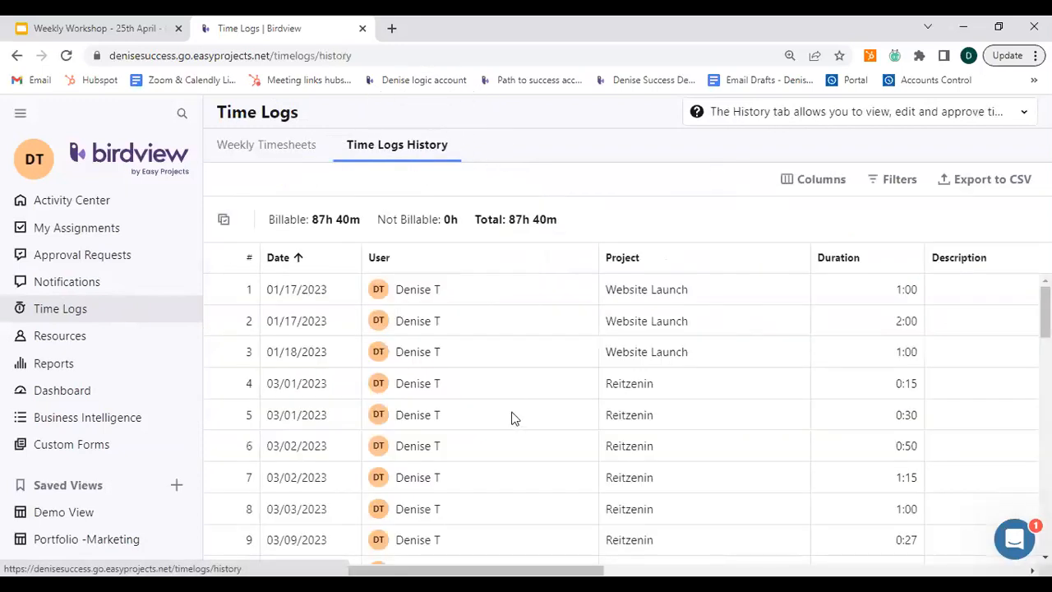
left_click_drag(410, 572, 836, 571)
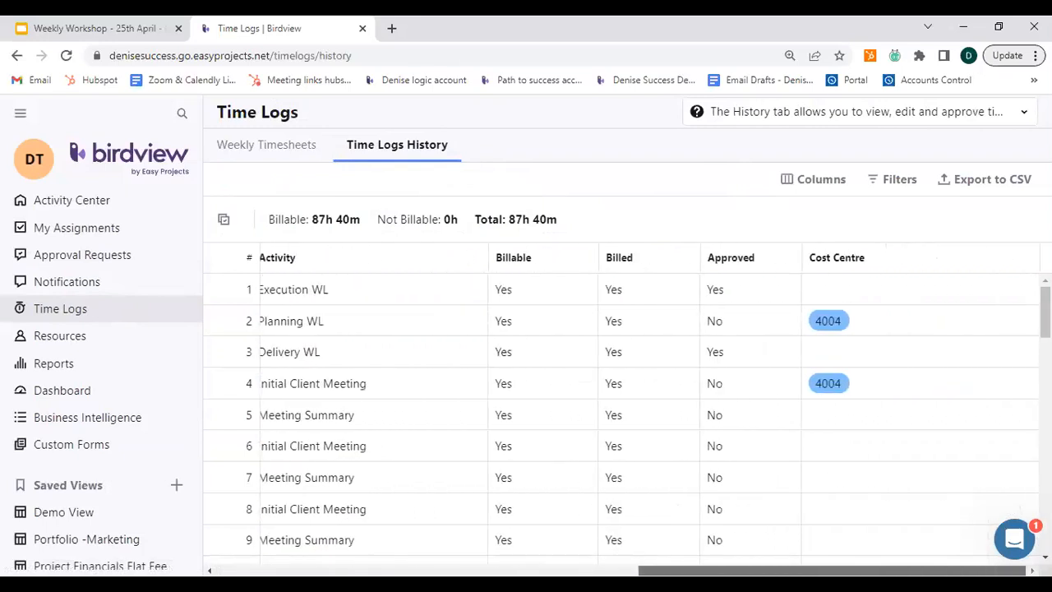
left_click(851, 261)
key("ctrl")
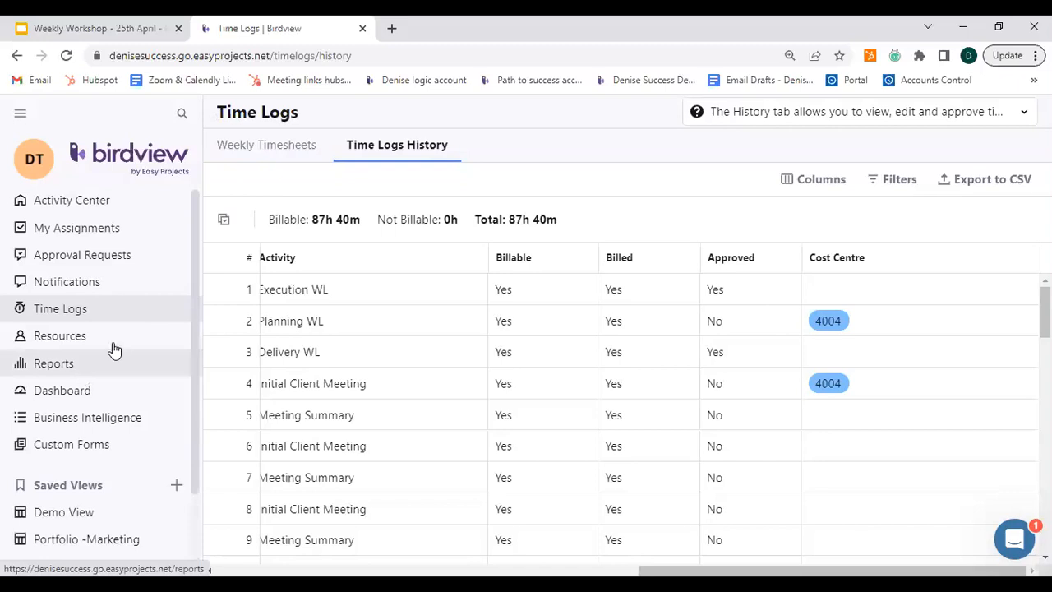
Open the Business Intelligence demo report and temporarily filter it to Client IV projects from the Projects by Client Type chart
left_click(131, 423)
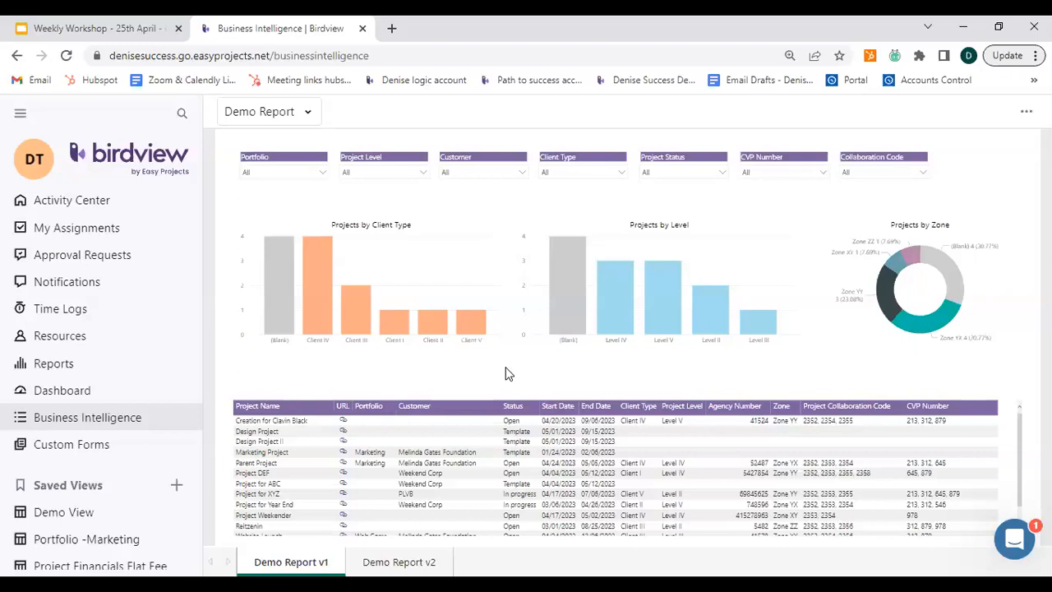
left_click(317, 344)
left_click(323, 290)
left_click(327, 351)
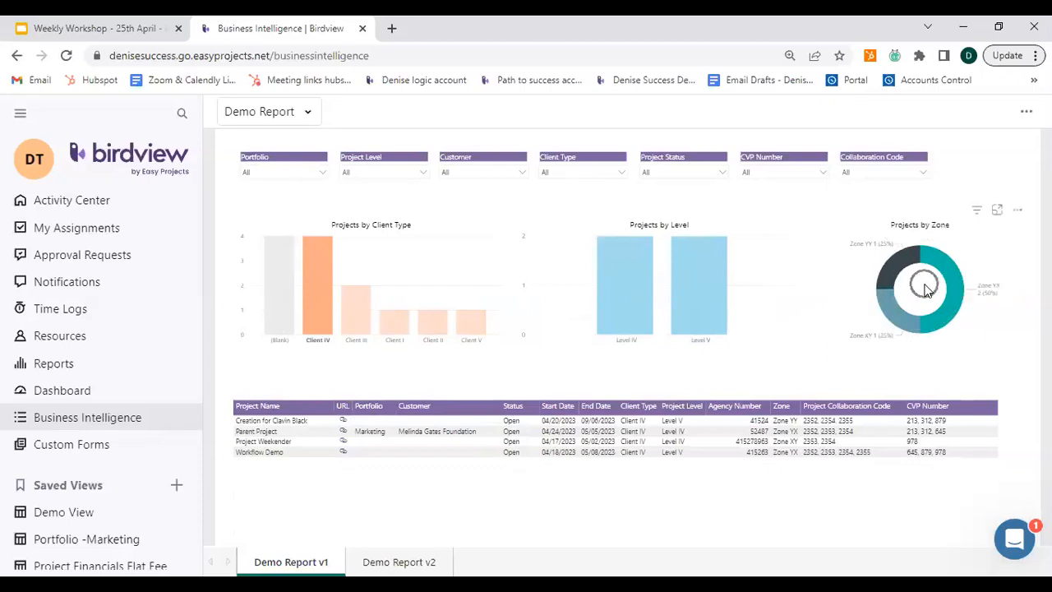
key("ctrl")
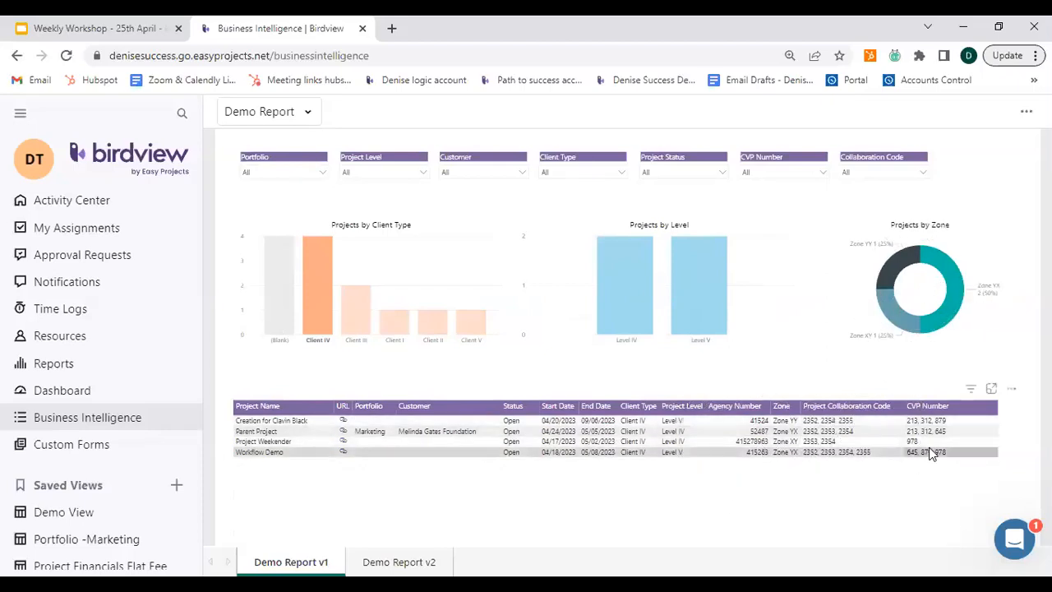
key("ctrl")
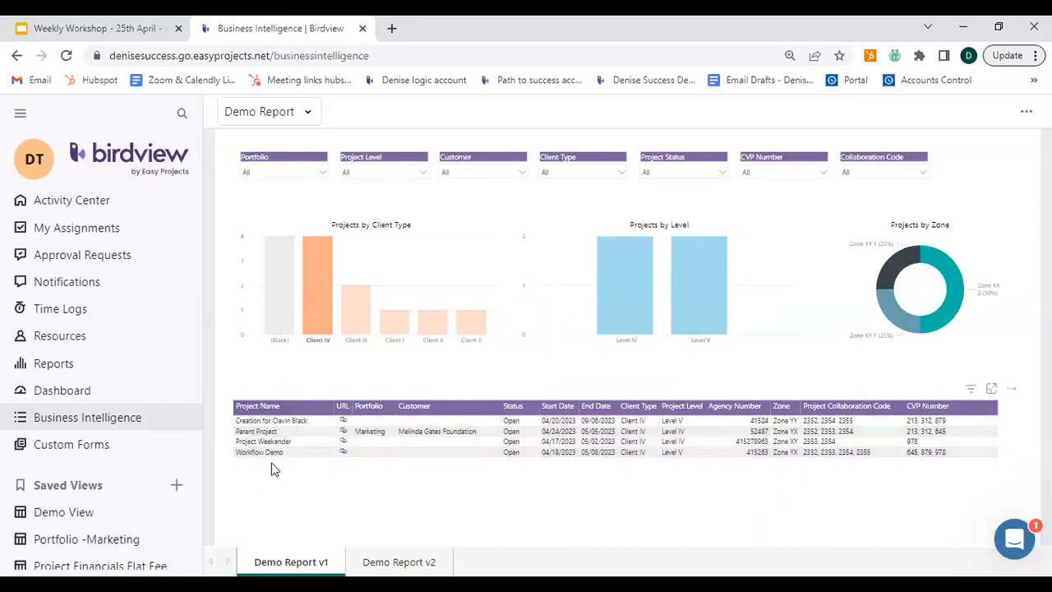
key("ctrl")
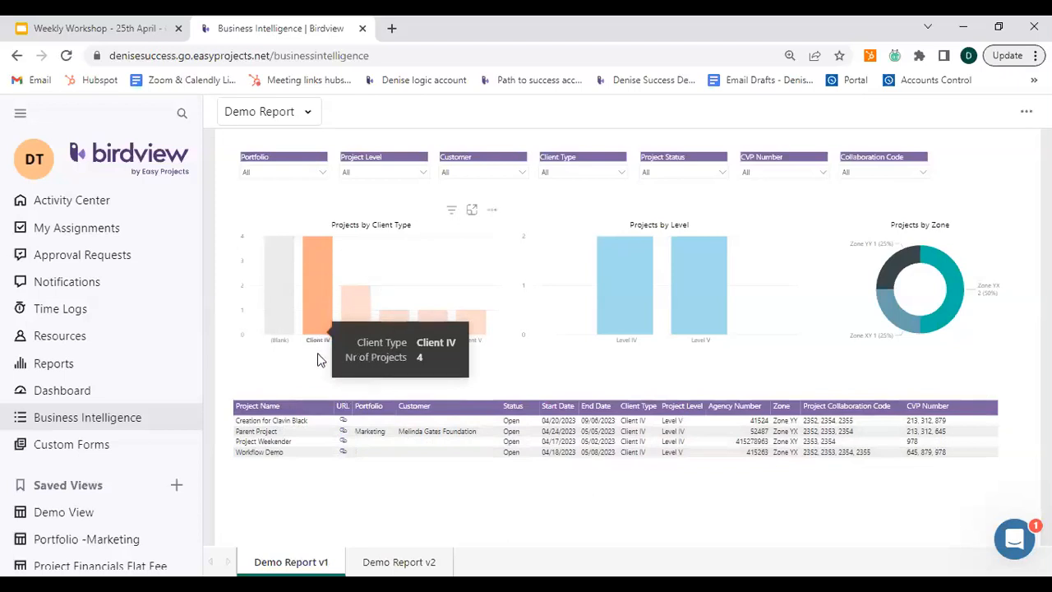
left_click(336, 373)
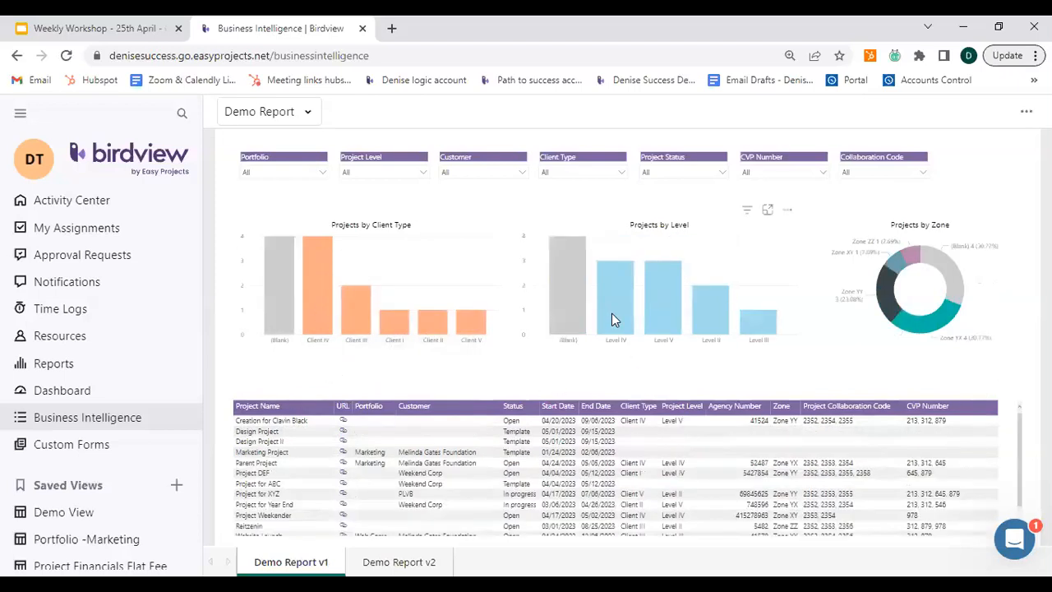
Filter the report to Level IV projects from the Projects by Level chart and clear the selection again
mouse_move(612, 315)
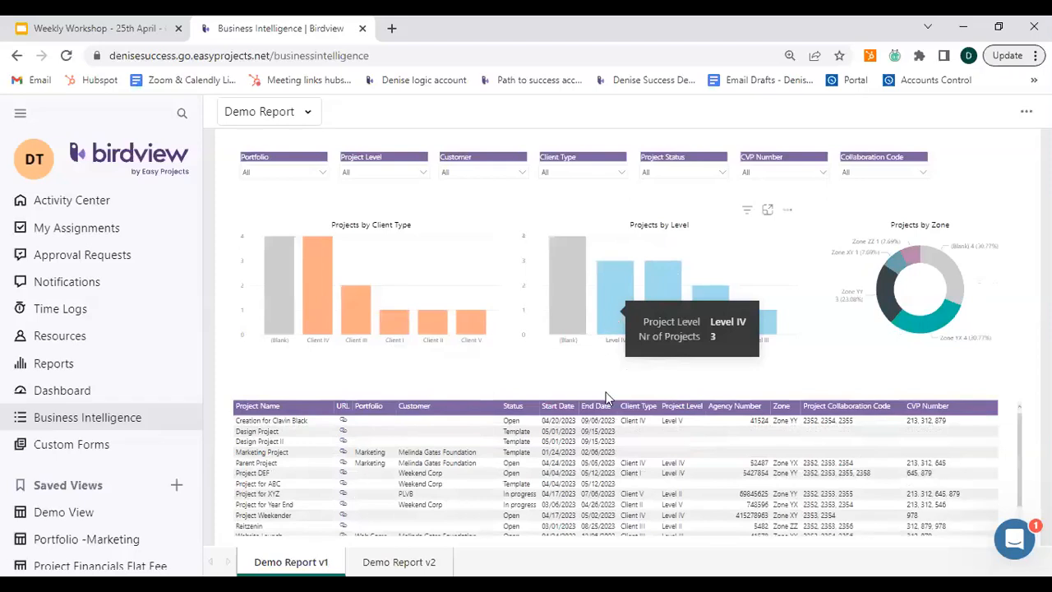
left_click(611, 313)
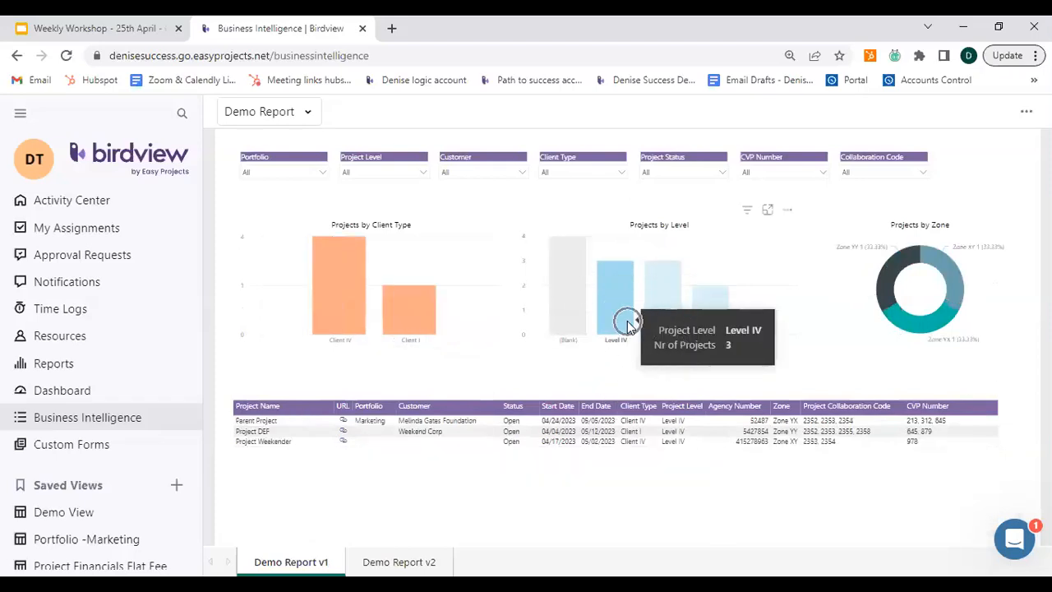
left_click(624, 463)
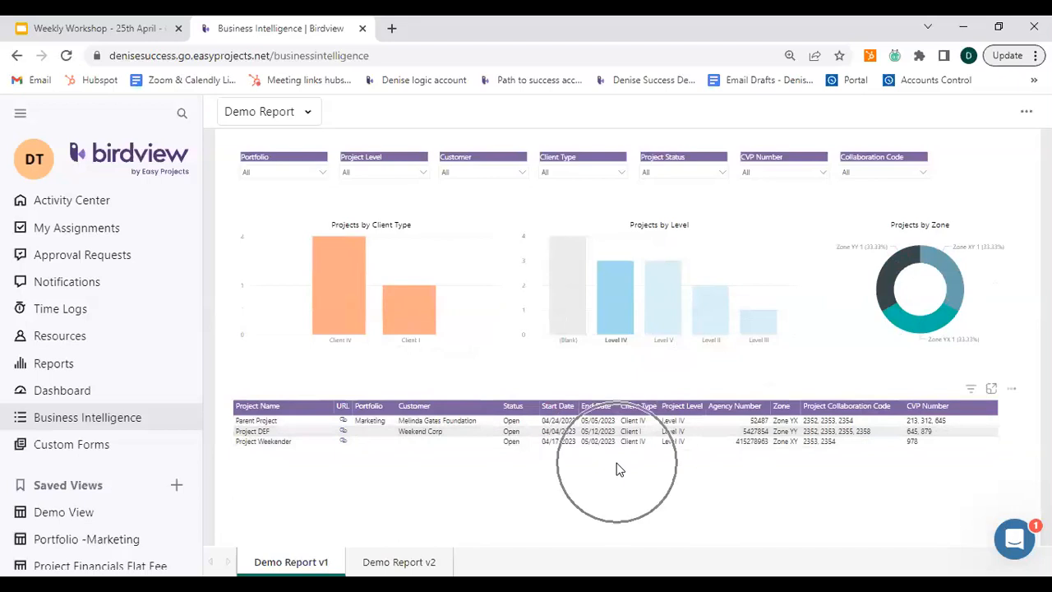
left_click(612, 326)
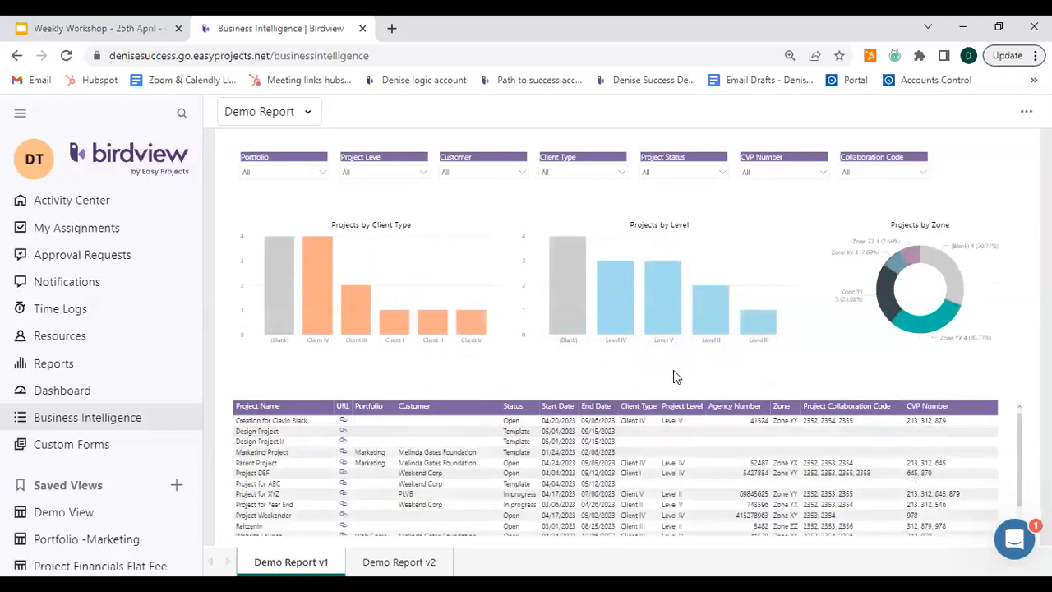
Filter the report by the customer Melinda Gates Foundation and examine the matching projects
key("ctrl")
left_click(480, 175)
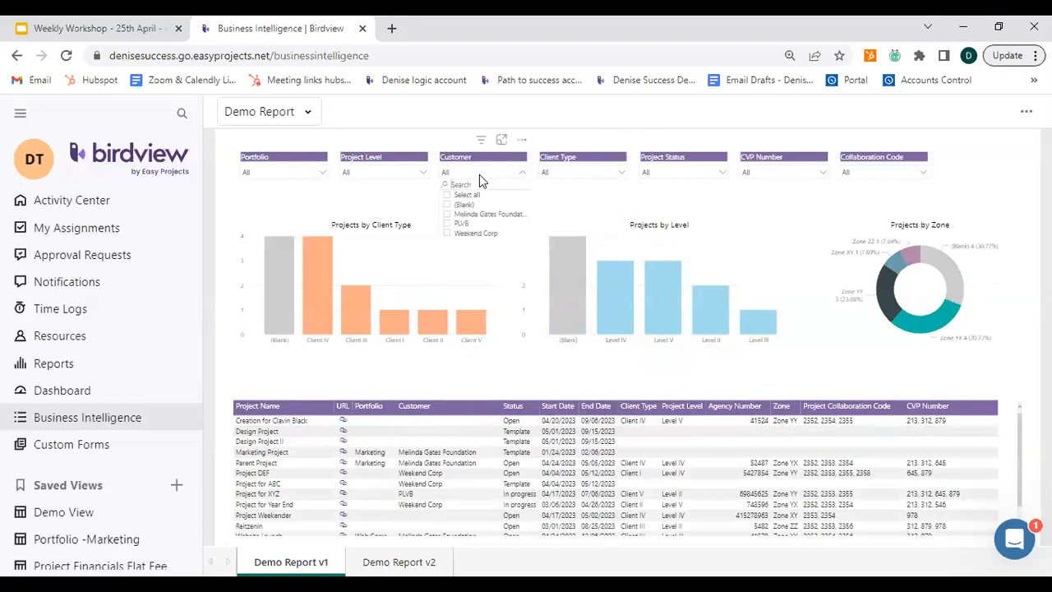
key("ctrl")
left_click(448, 215)
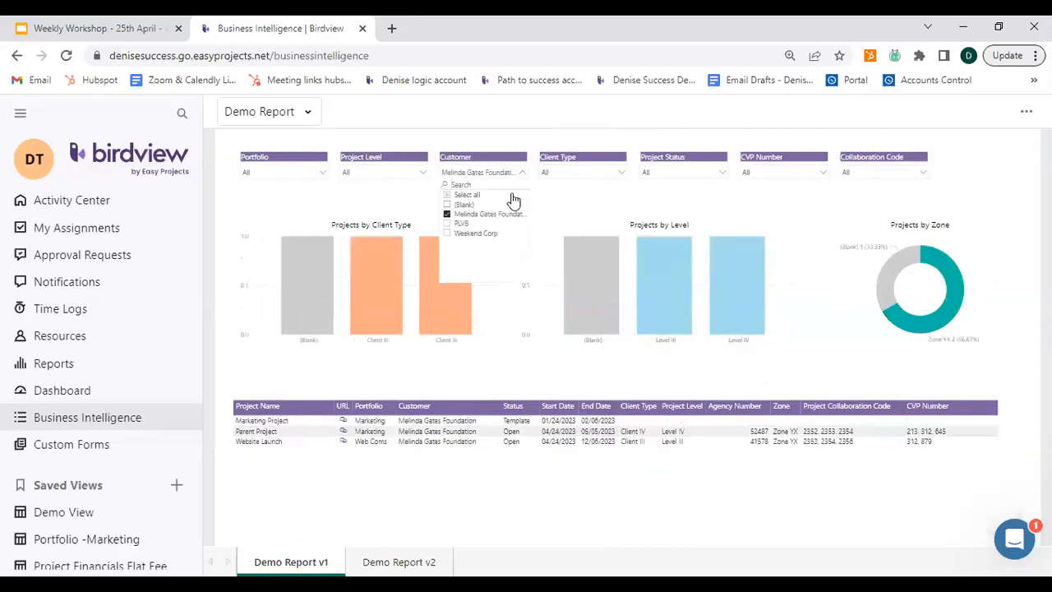
left_click(497, 368)
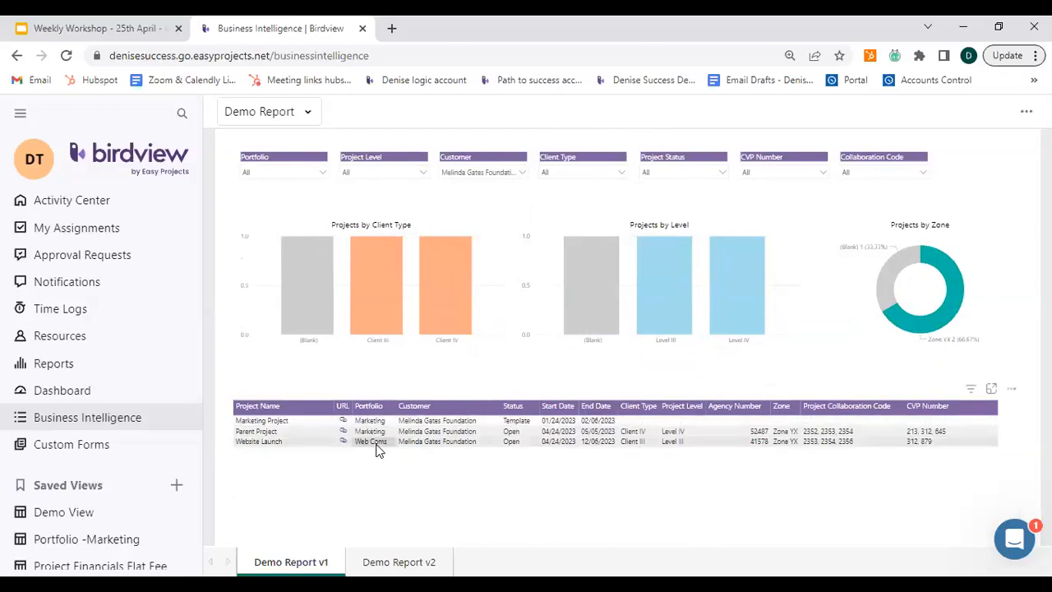
Reset the report's Customer filter to all customers
left_click(522, 173)
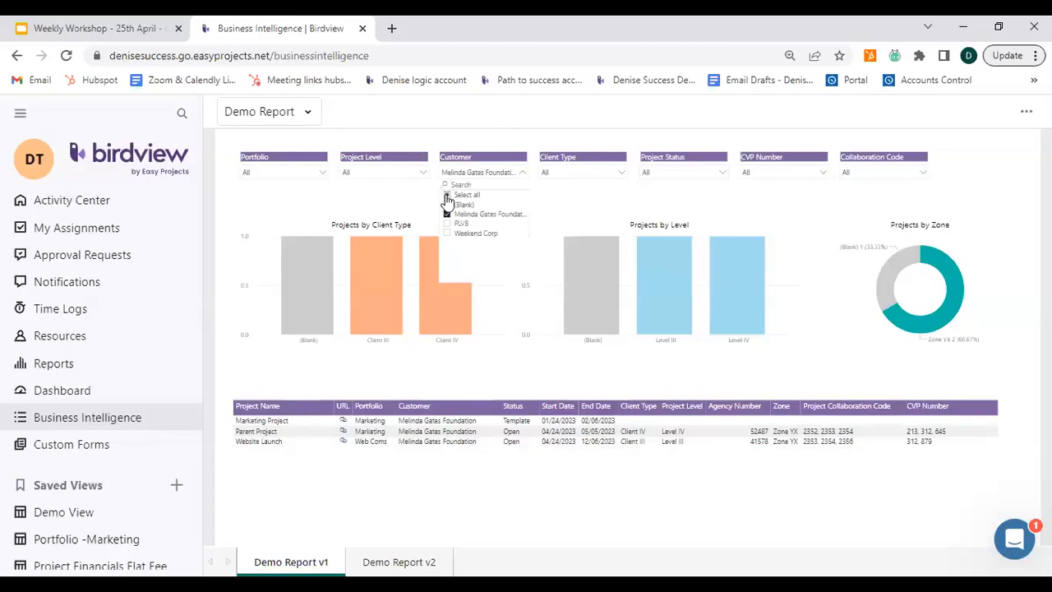
left_click(454, 195)
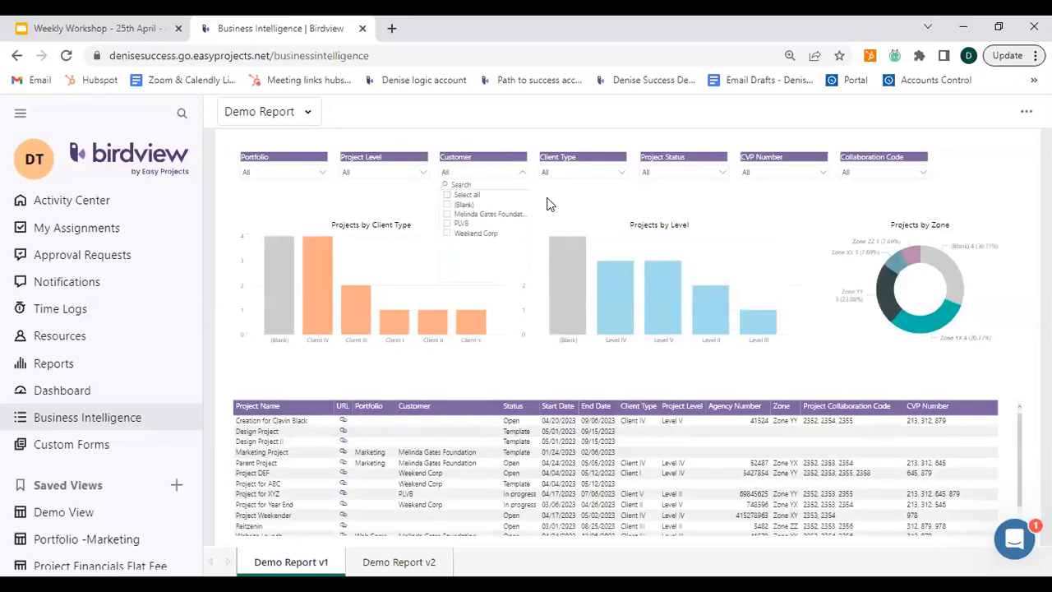
left_click(536, 211)
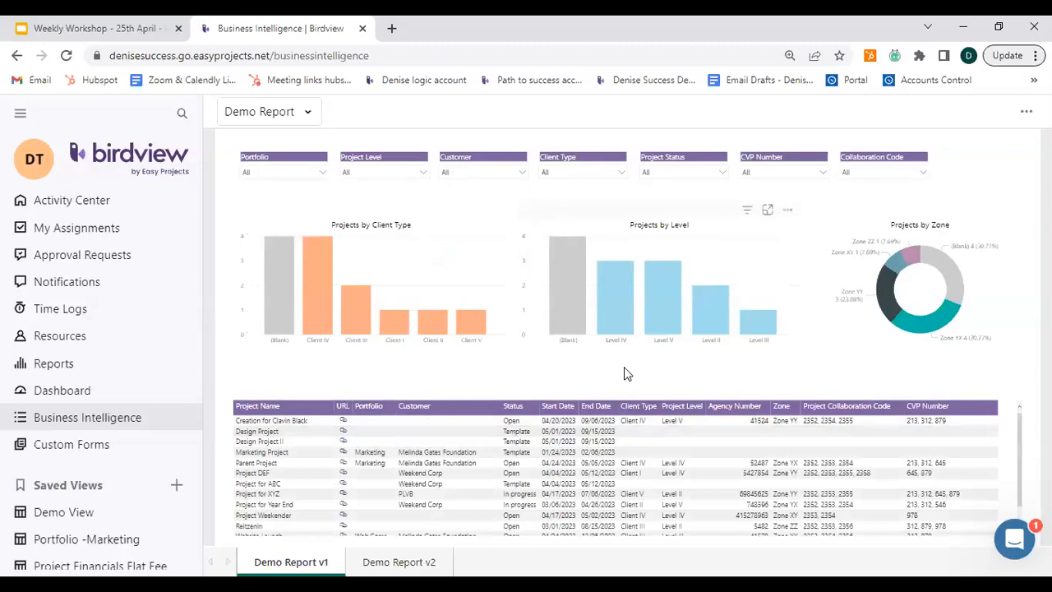
Check the report's options and view the charts by CVP Number and Collaboration Code in Demo Report v2
left_click(1026, 111)
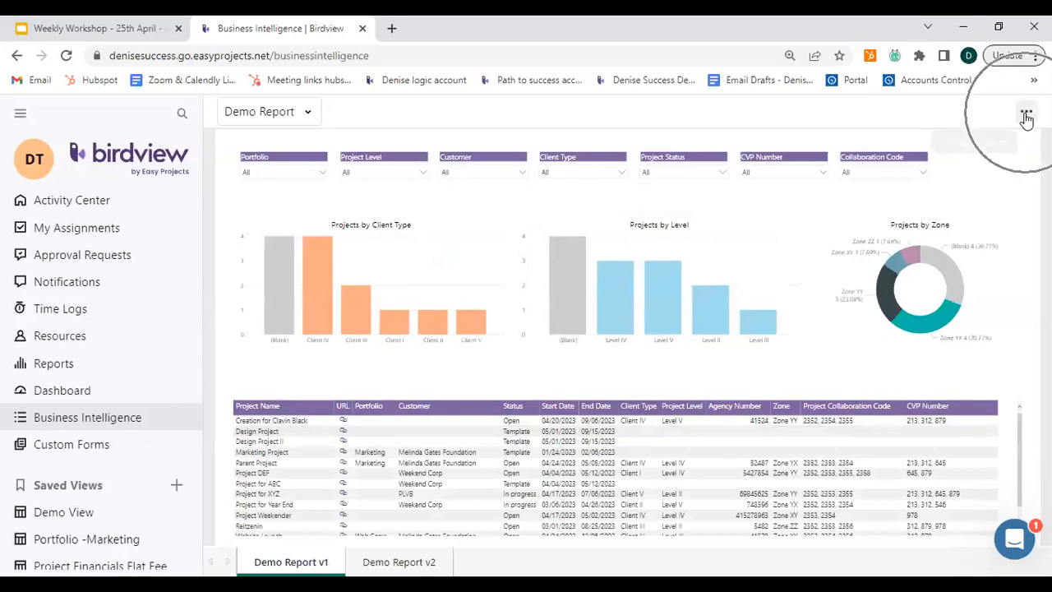
left_click(984, 161)
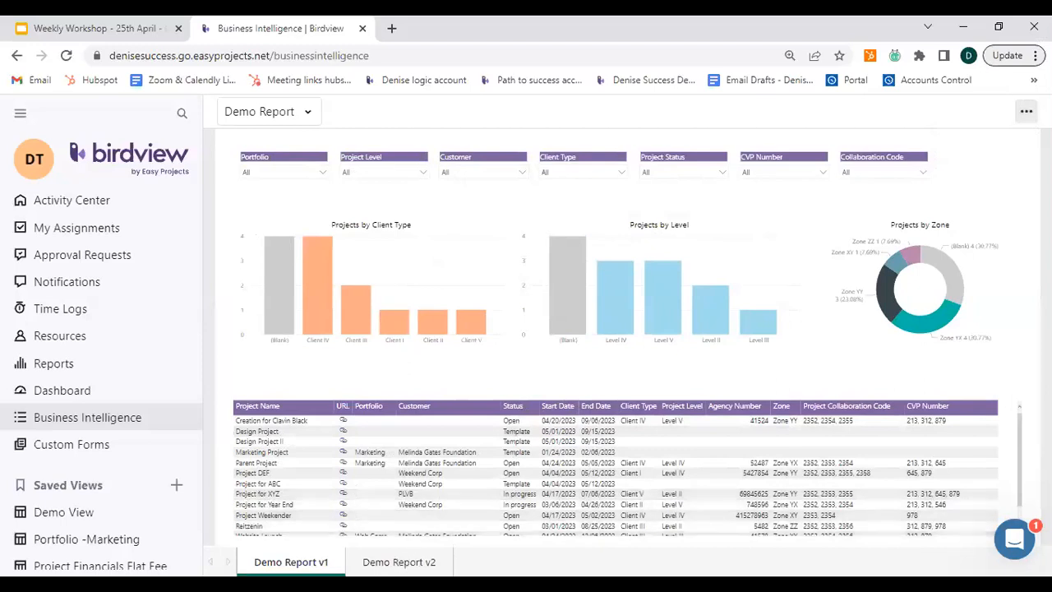
left_click(402, 562)
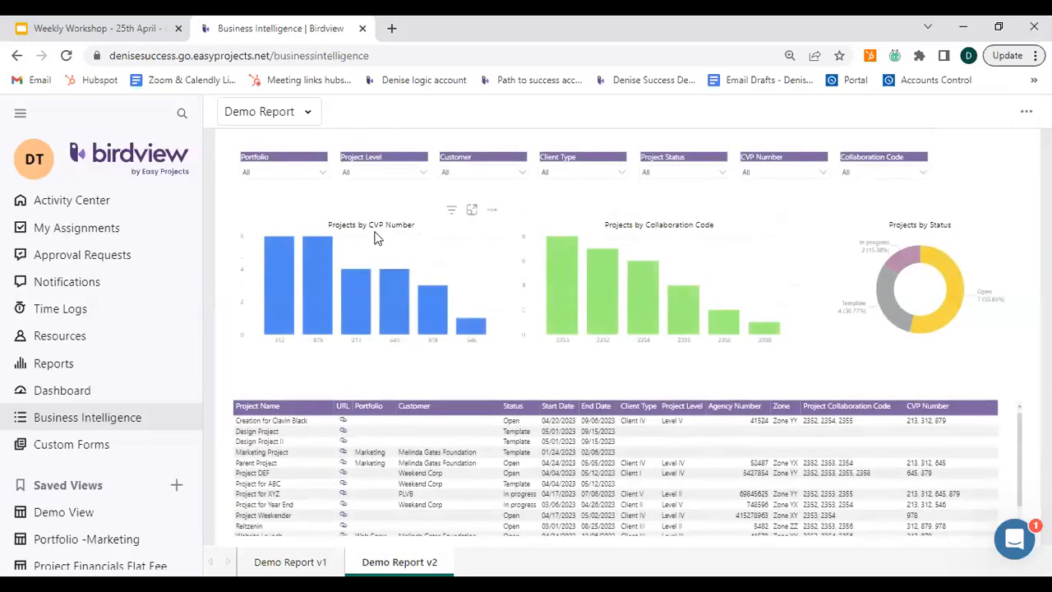
key("ctrl")
key("ctrl")
Go to the custom fields in the account settings and open the Client Type project field
left_click(32, 170)
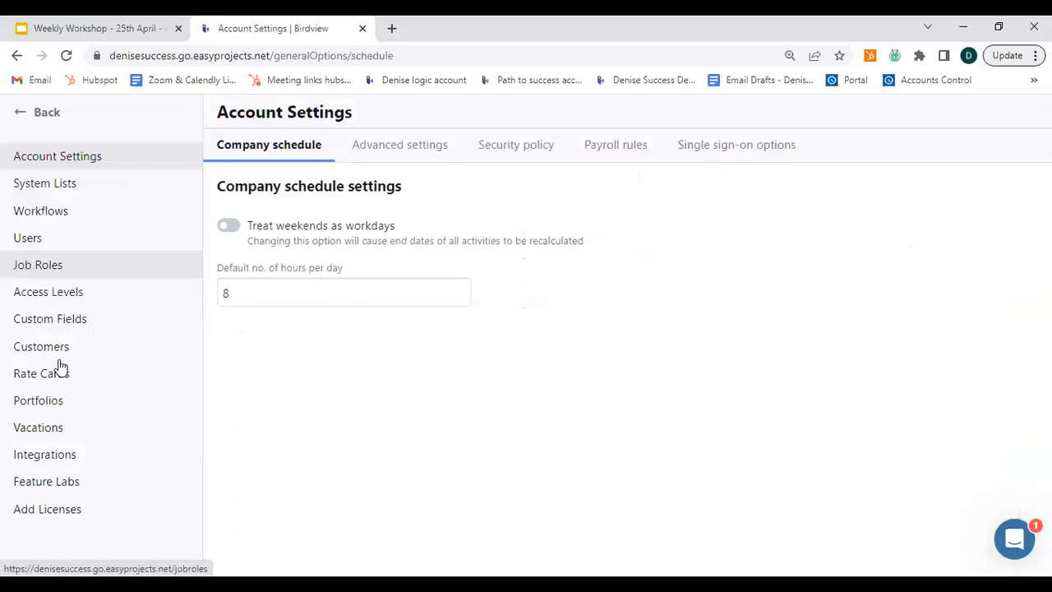
left_click(66, 322)
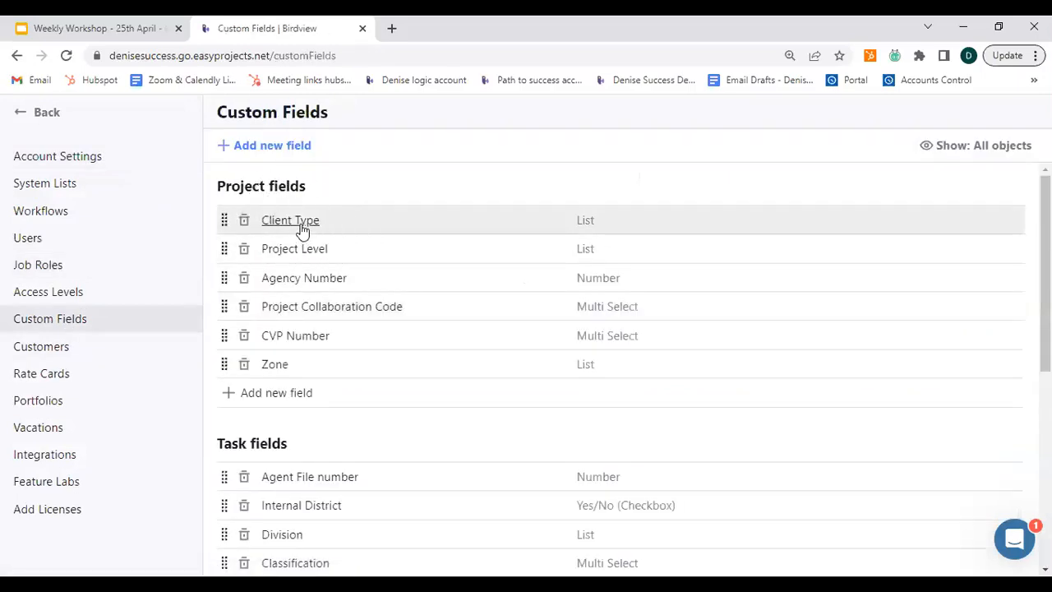
left_click(301, 230)
Try limiting the Client Type field to projects in selected portfolios, view the portfolio choices, and discard the change
scroll(814, 313, "down", 3)
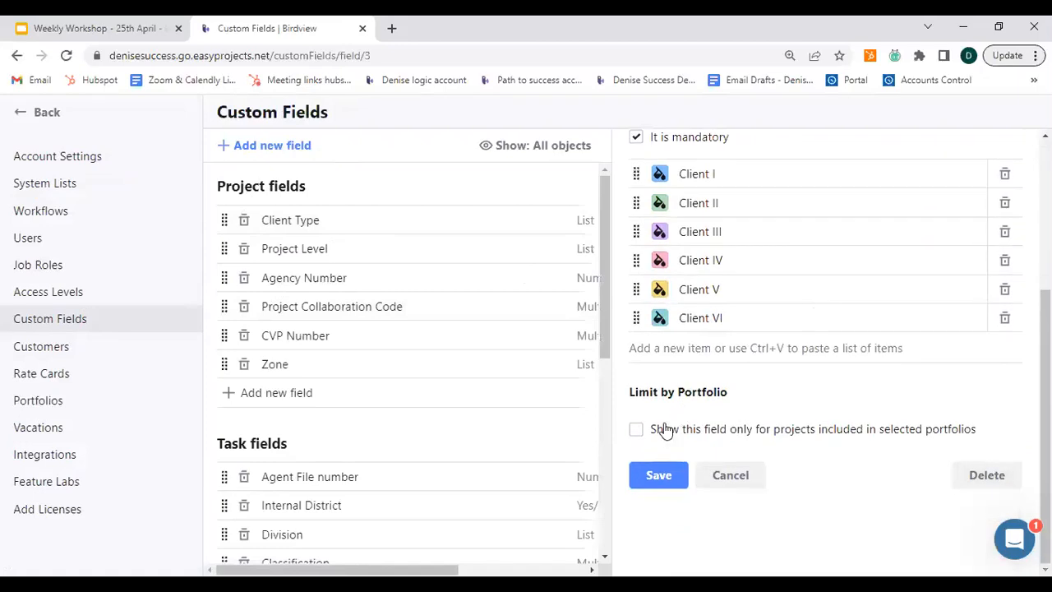
left_click(635, 432)
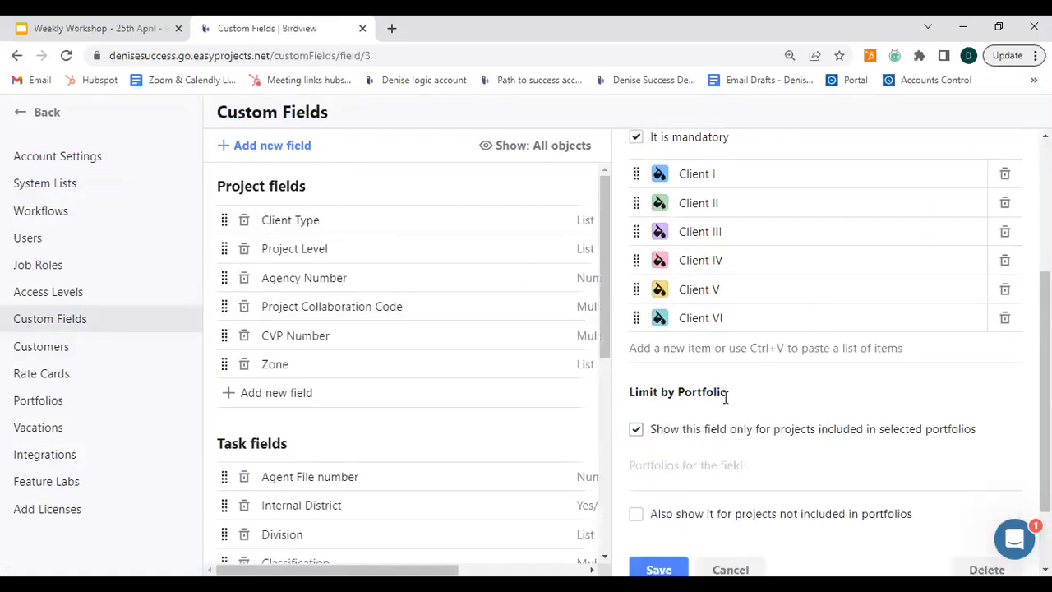
left_click(696, 471)
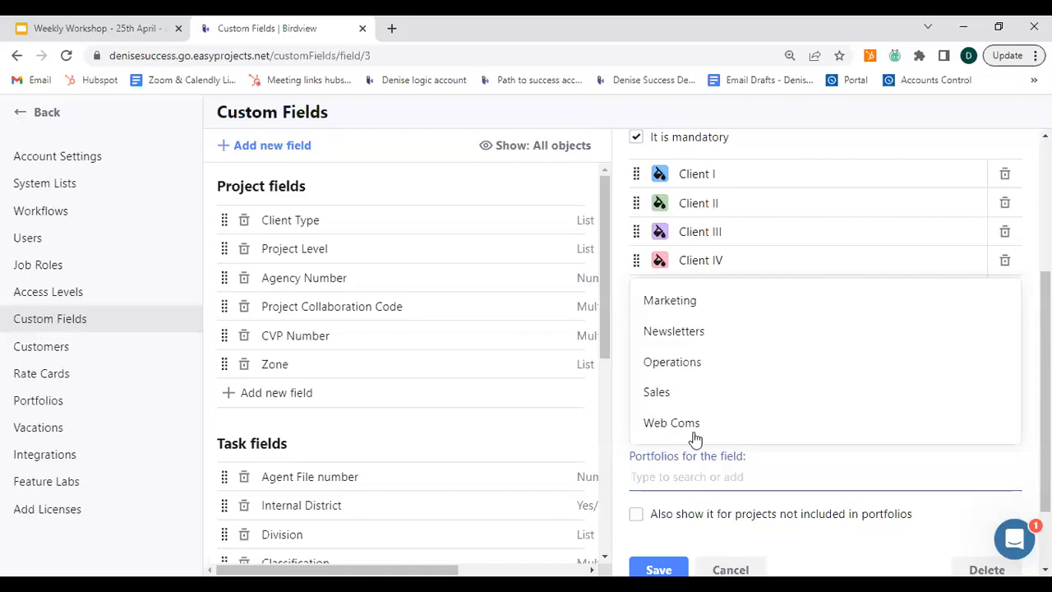
left_click(617, 398)
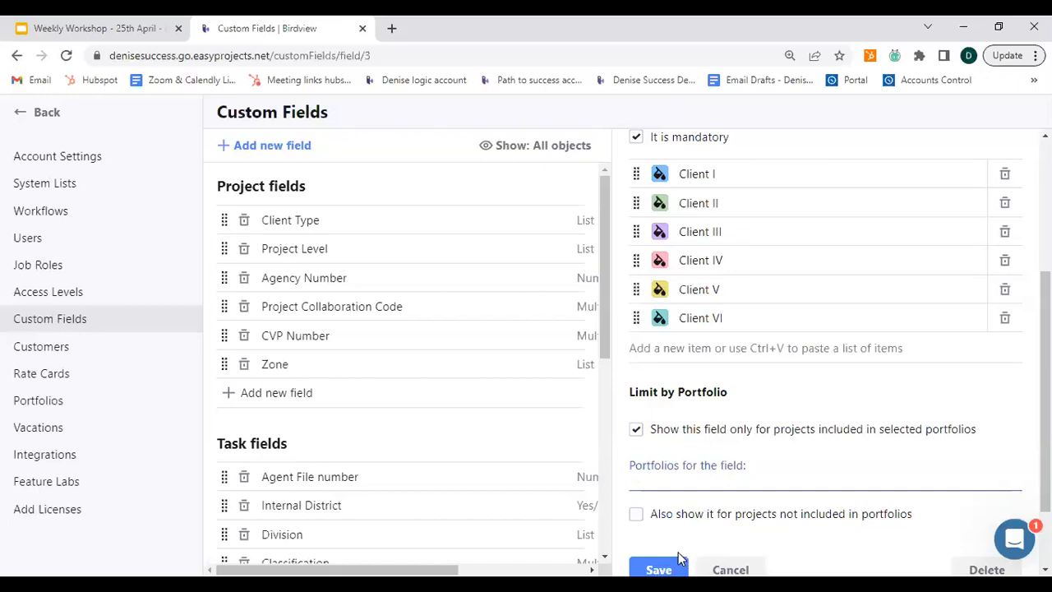
left_click(695, 479)
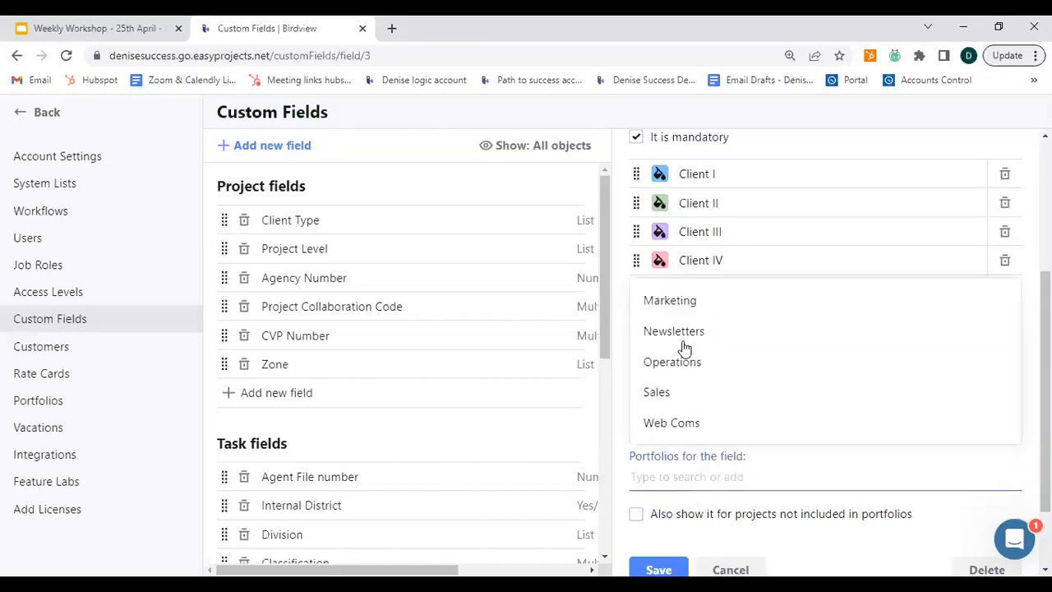
left_click(617, 412)
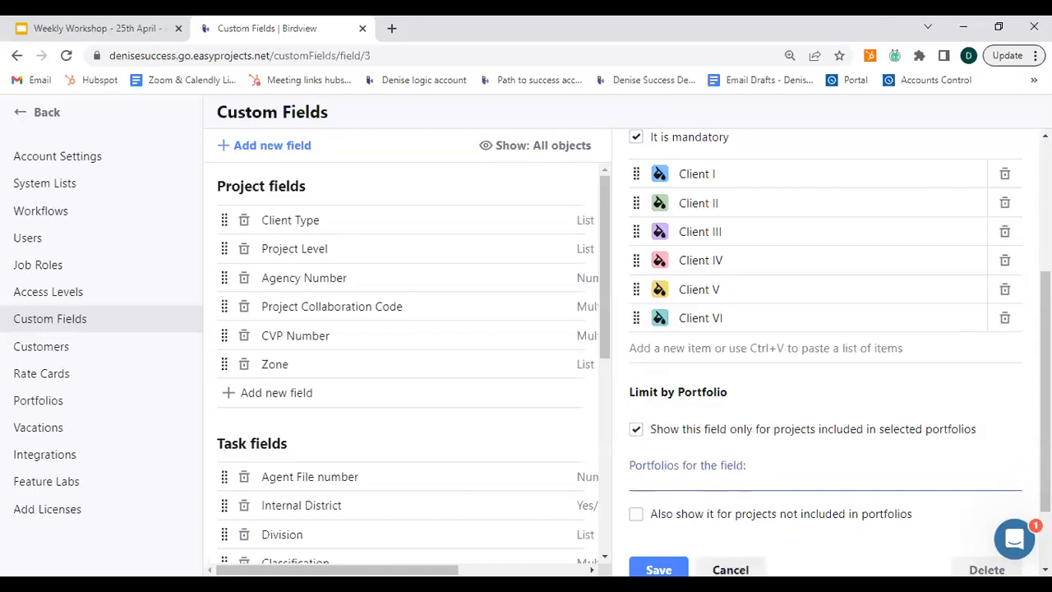
left_click(731, 570)
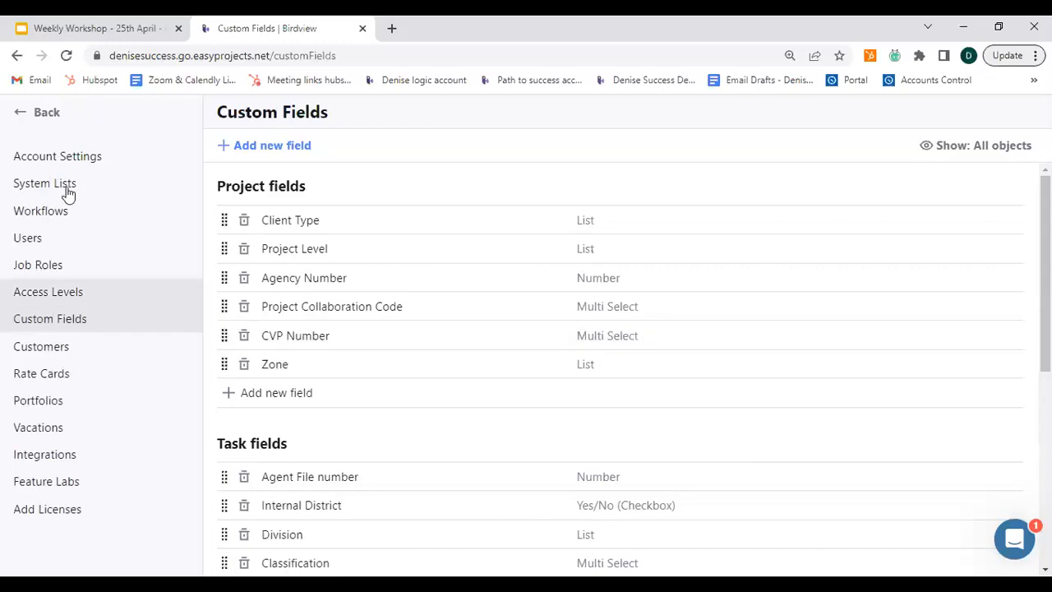
Leave the account settings and view the weekly timesheets in Time Logs, including Parent Task A on Tuesday, April 25
left_click(18, 113)
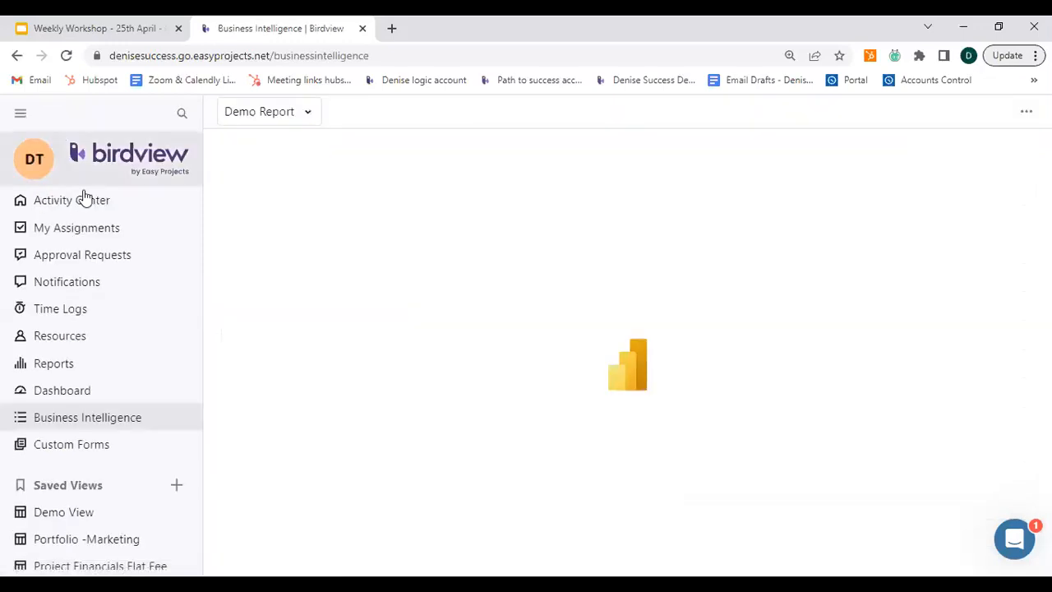
left_click(88, 317)
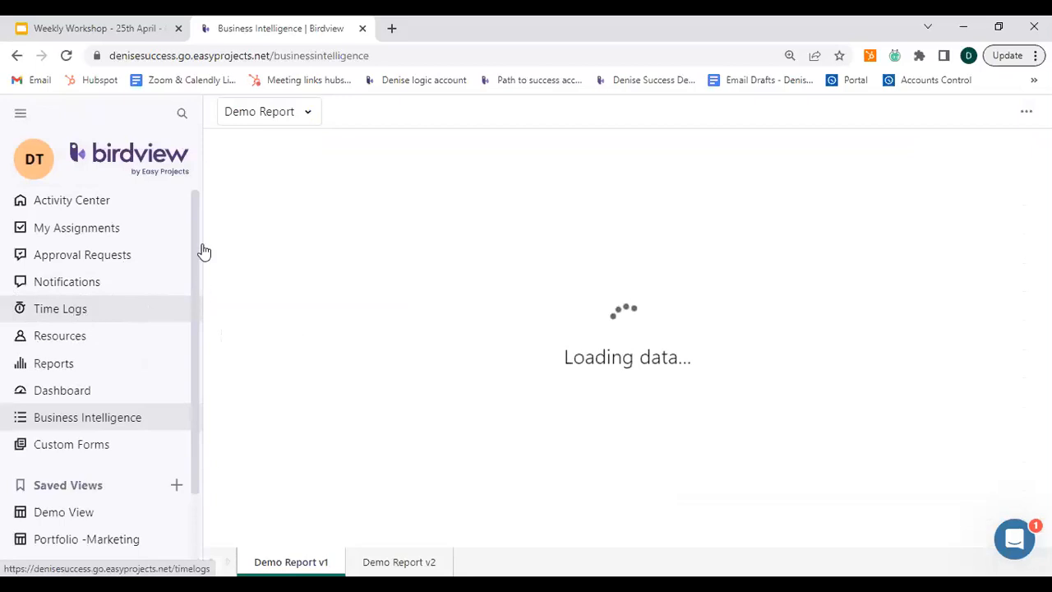
left_click(274, 156)
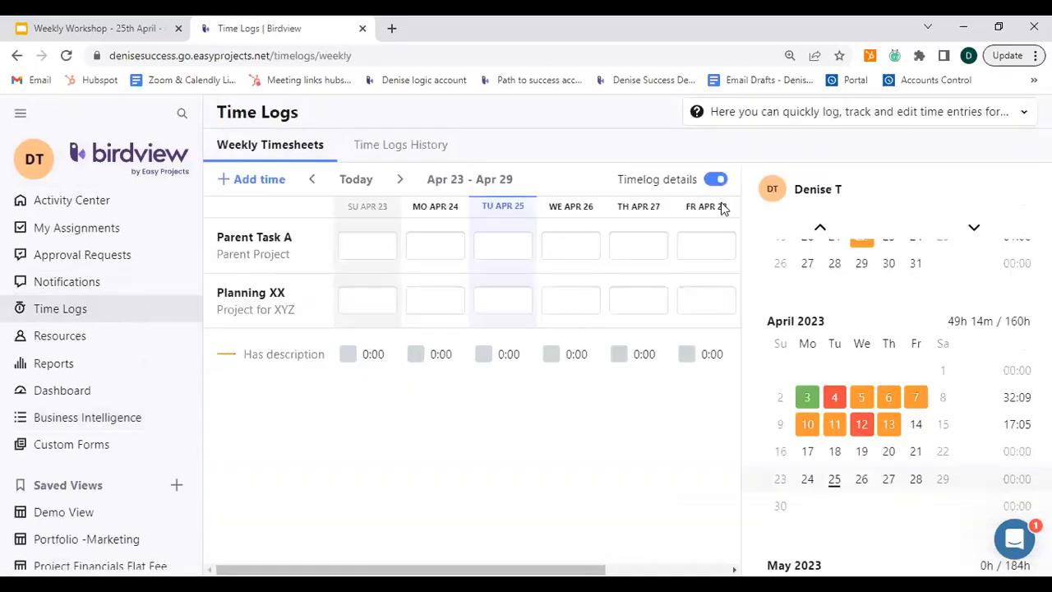
left_click(503, 245)
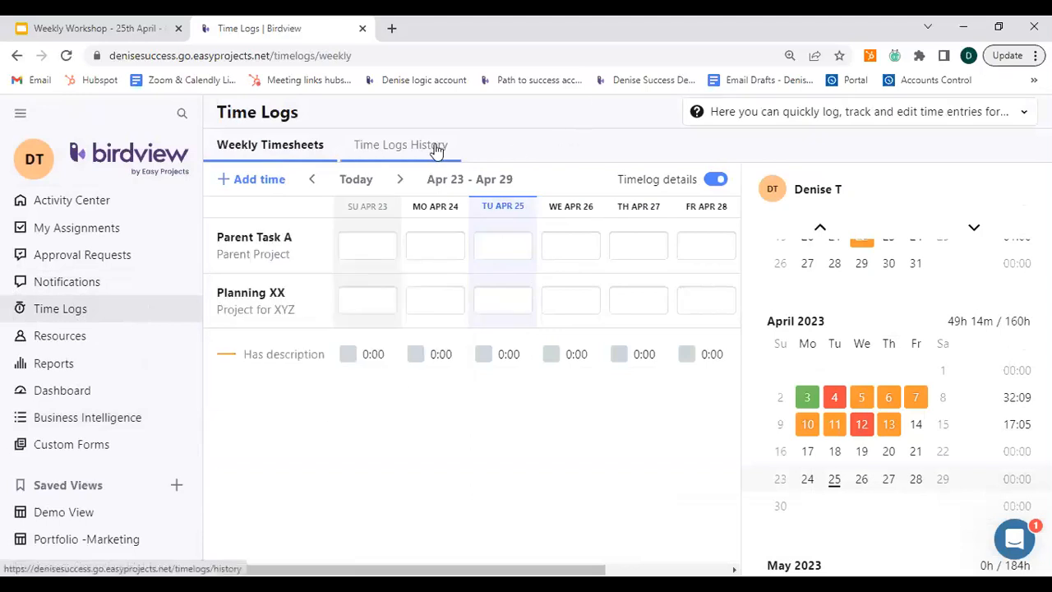
Open the Initiation task's details from the Activity Center, check its time entry form for custom fields, and close the task
left_click(72, 212)
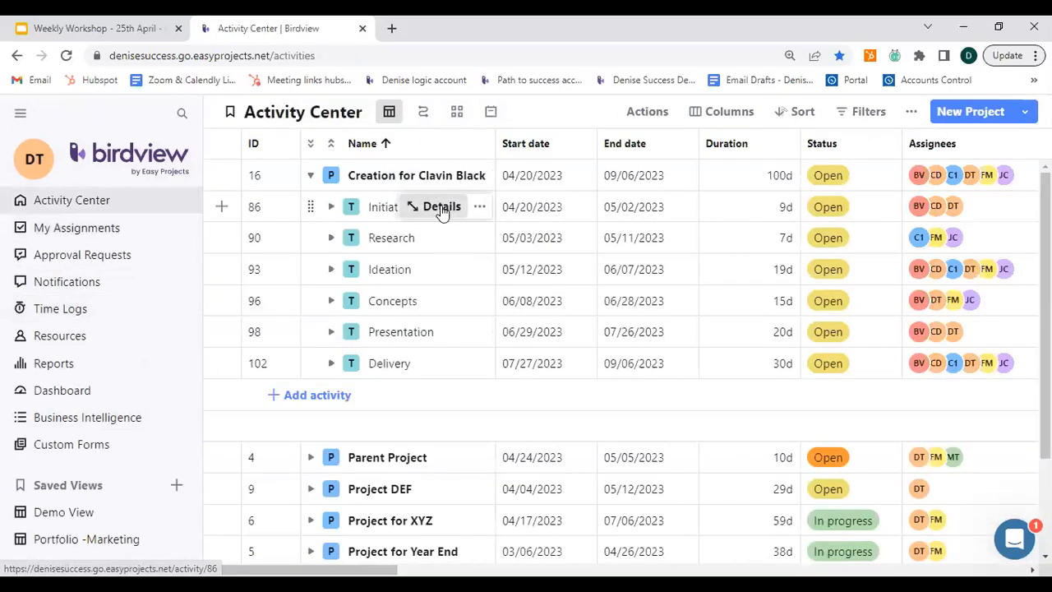
left_click(442, 208)
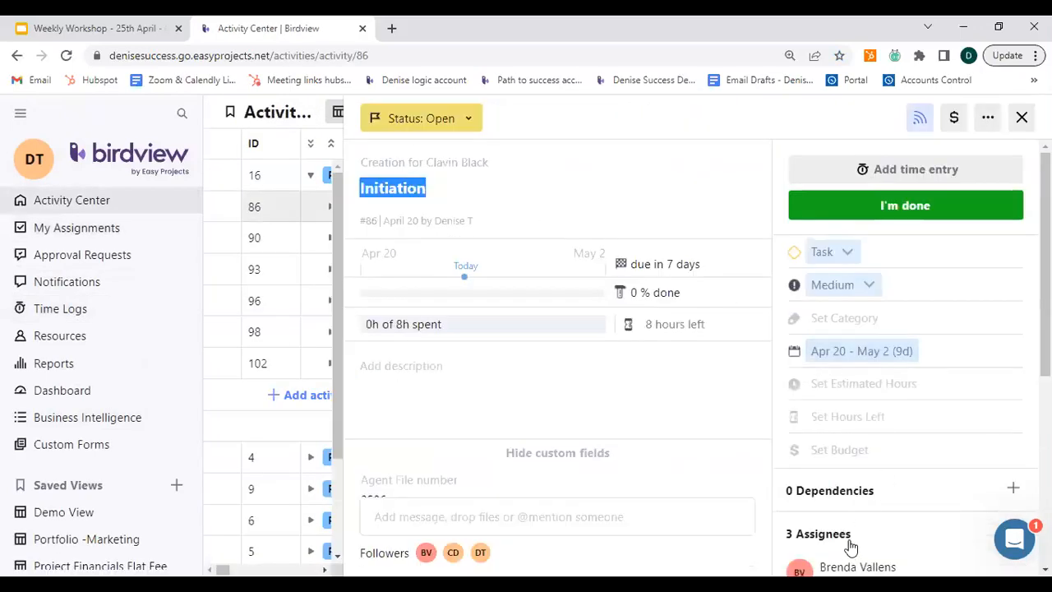
scroll(871, 527, "down", 2)
scroll(879, 444, "up", 2)
left_click(907, 170)
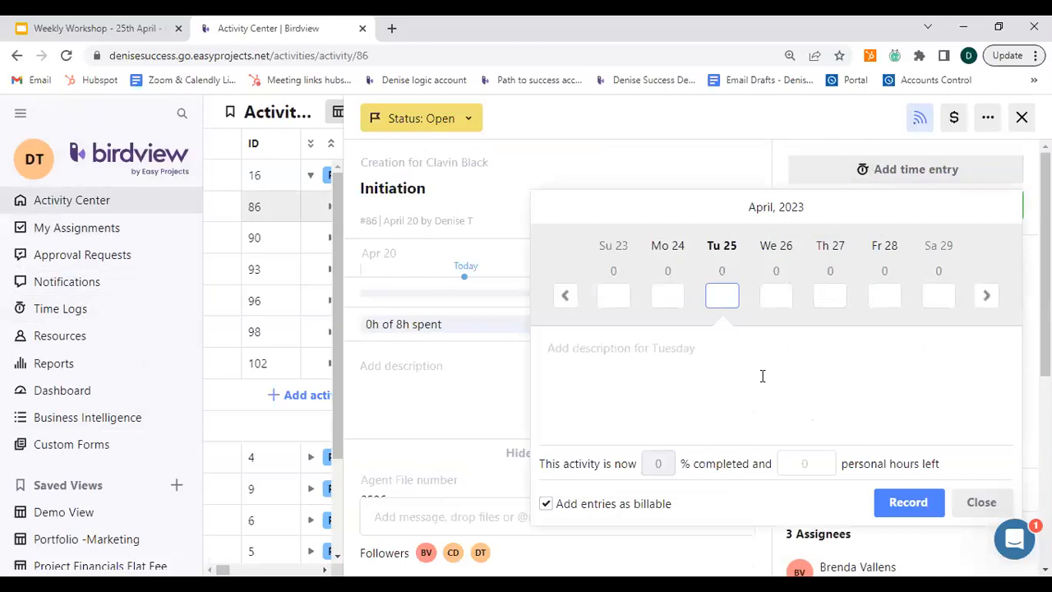
scroll(765, 376, "down", 1)
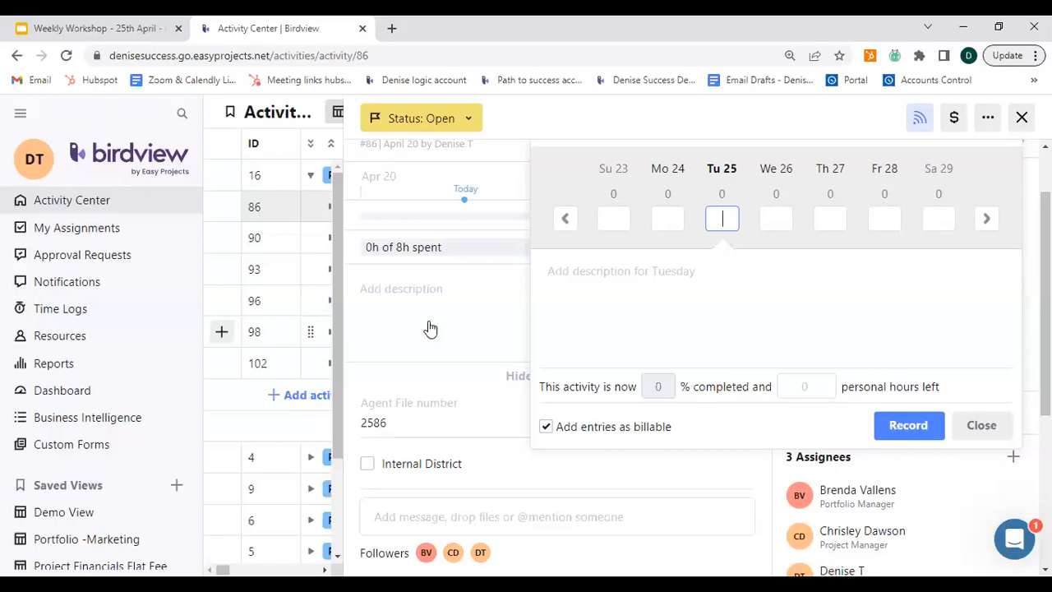
left_click(1022, 118)
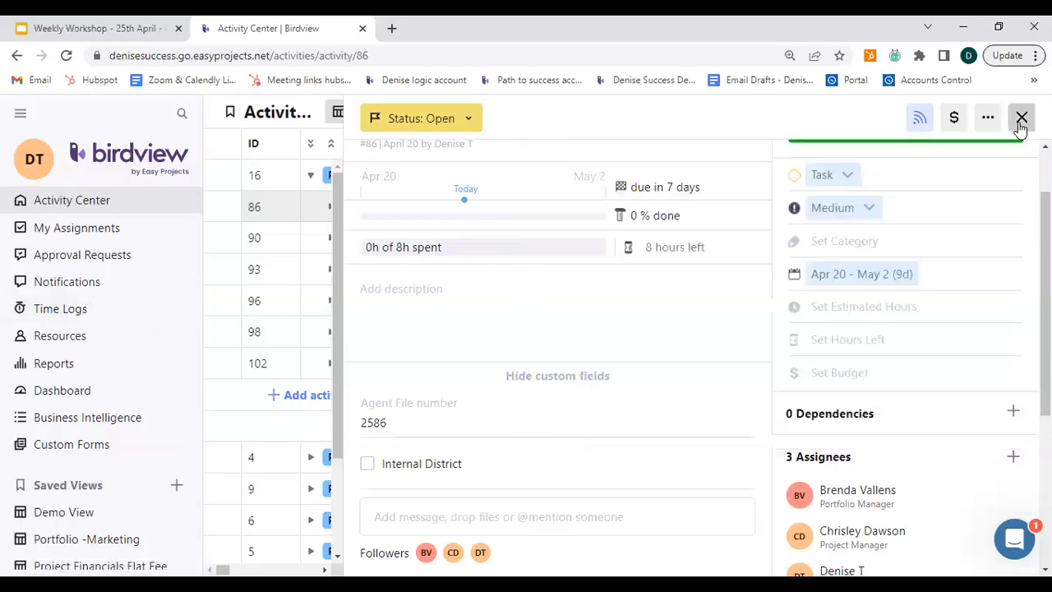
left_click(1022, 118)
Compare Parent Task A's Tuesday entry in the weekly timesheets with Timelog details switched off and on
left_click(51, 317)
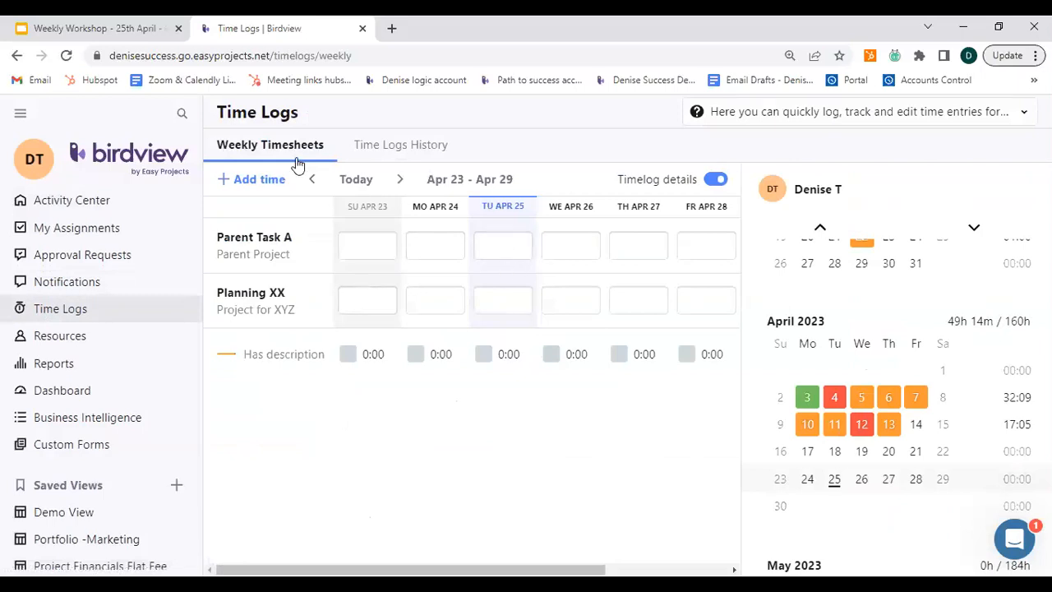
left_click(508, 247)
left_click(712, 182)
left_click(714, 183)
left_click(500, 248)
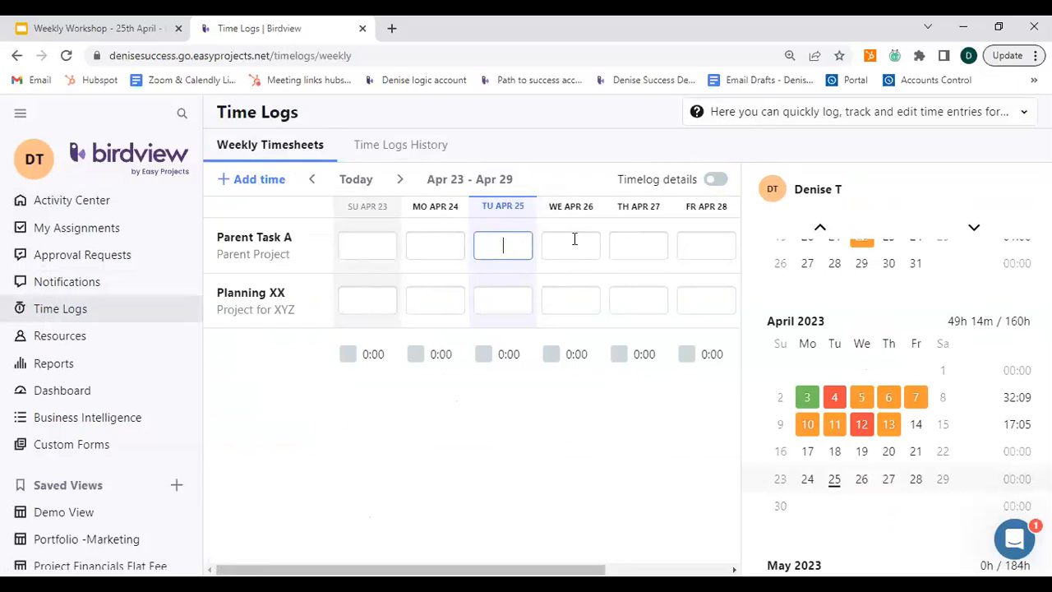
left_click(712, 181)
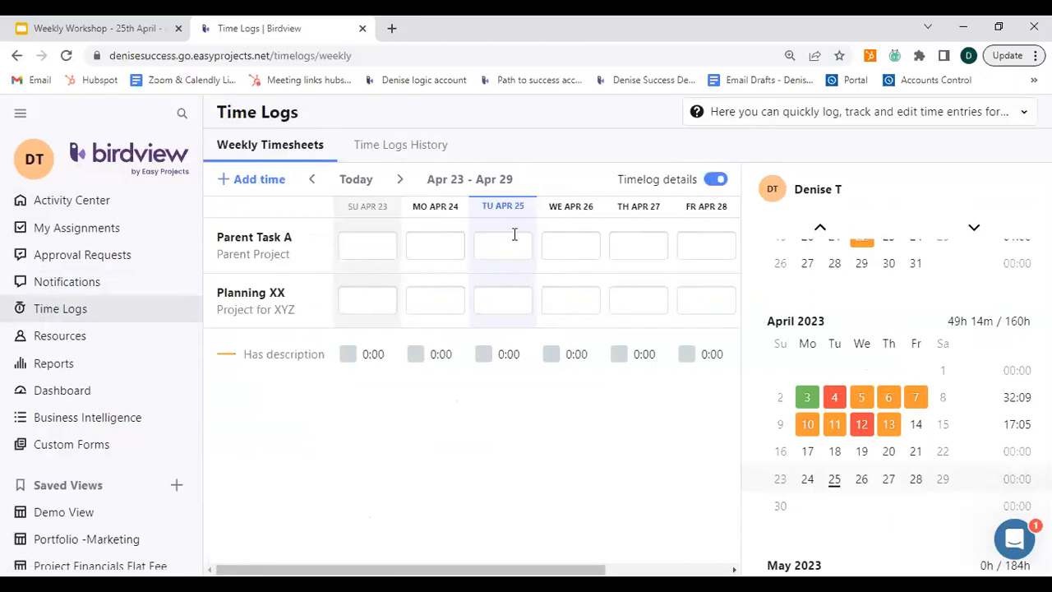
View the description, Cost Centre and Billable fields of Parent Task A's time entry for Tuesday, April 25, and close them
left_click(514, 240)
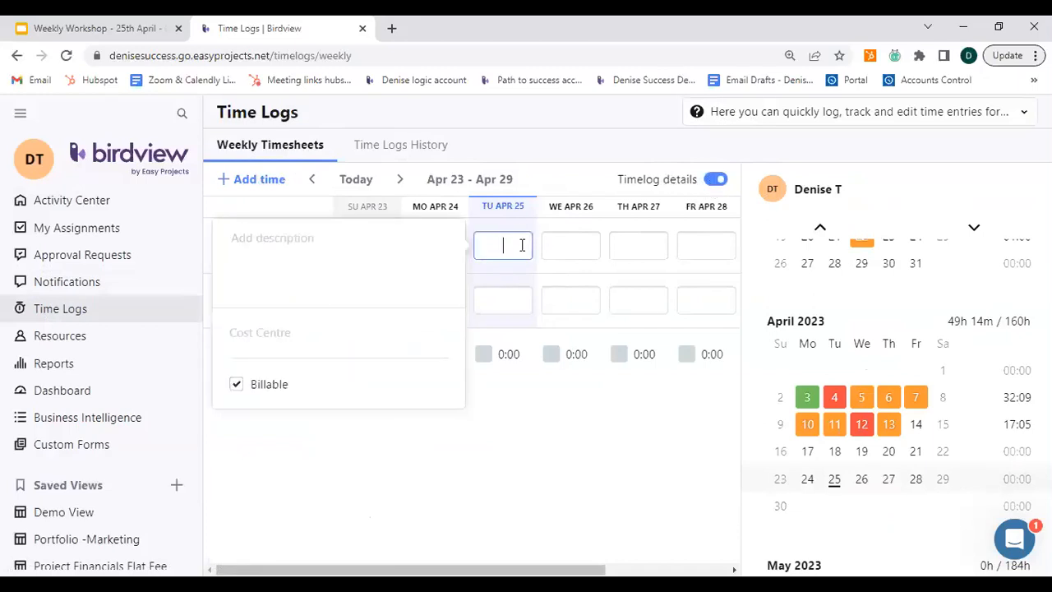
left_click(323, 274)
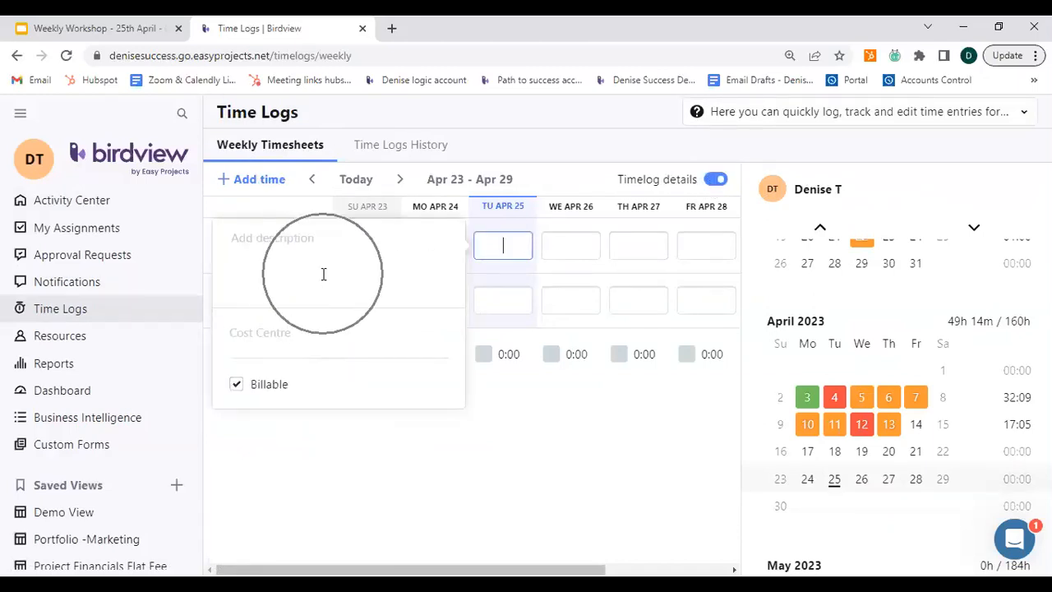
key("ctrl")
key("ctrl")
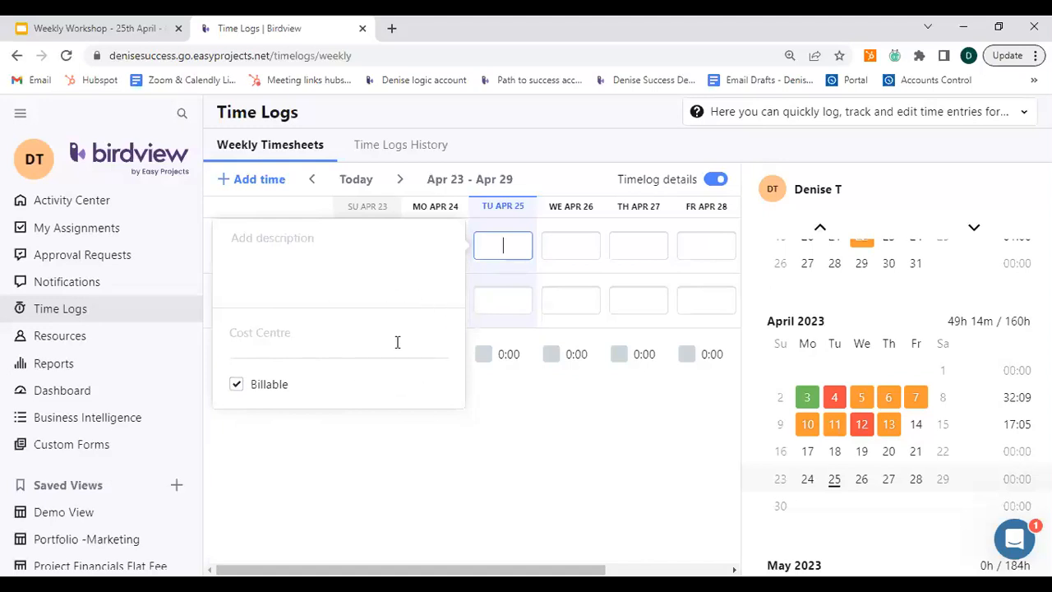
left_click(491, 444)
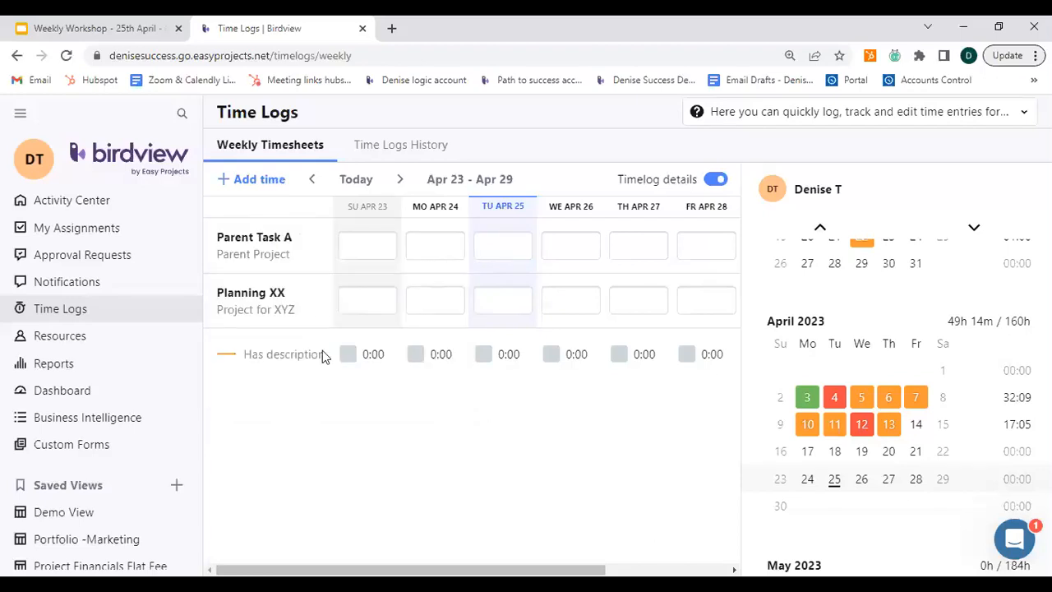
Open the financials of the project with ID 16 and convert its planned 500.00 Fuel expense into an actual expense
left_click(105, 204)
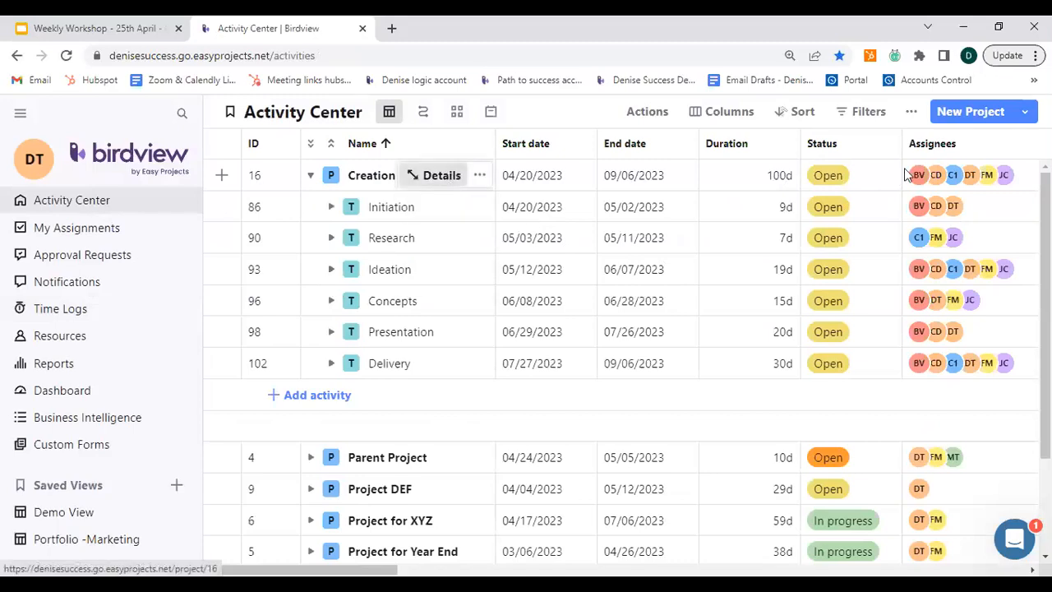
left_click(907, 175)
left_click(954, 119)
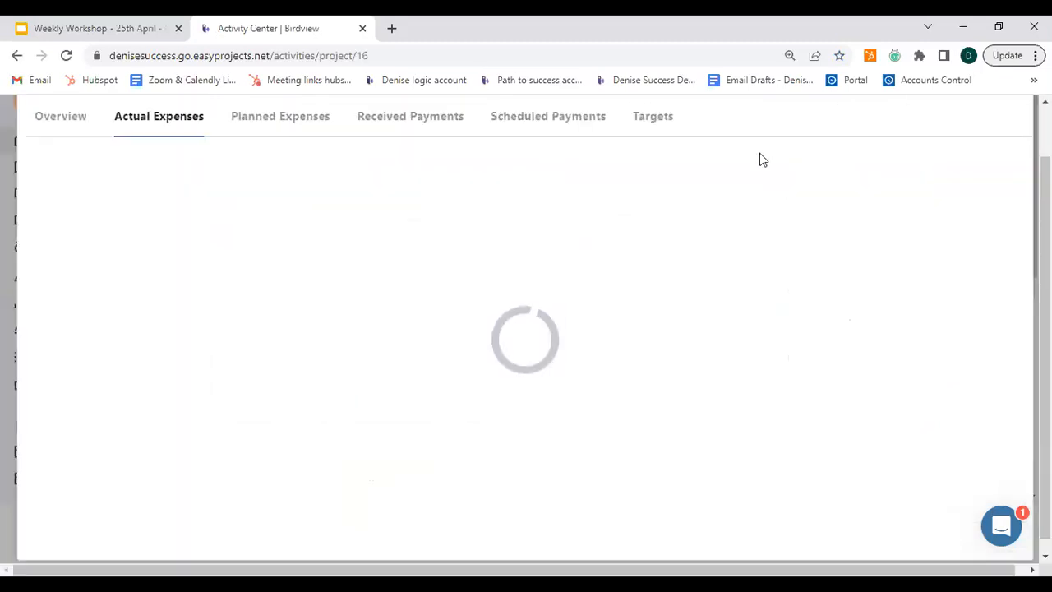
left_click(301, 122)
left_click(151, 125)
left_click(323, 135)
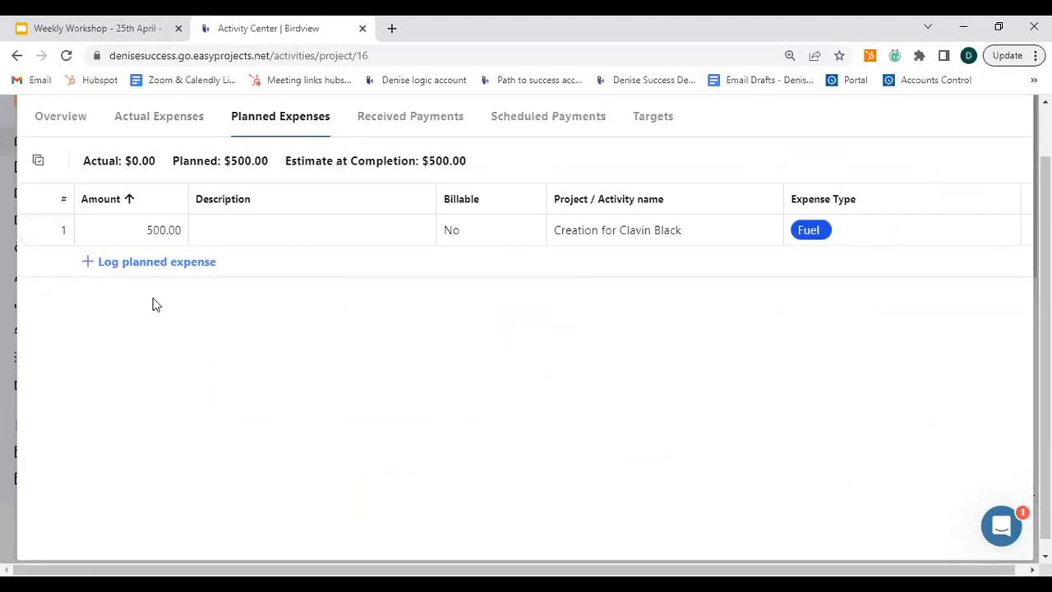
left_click(60, 233)
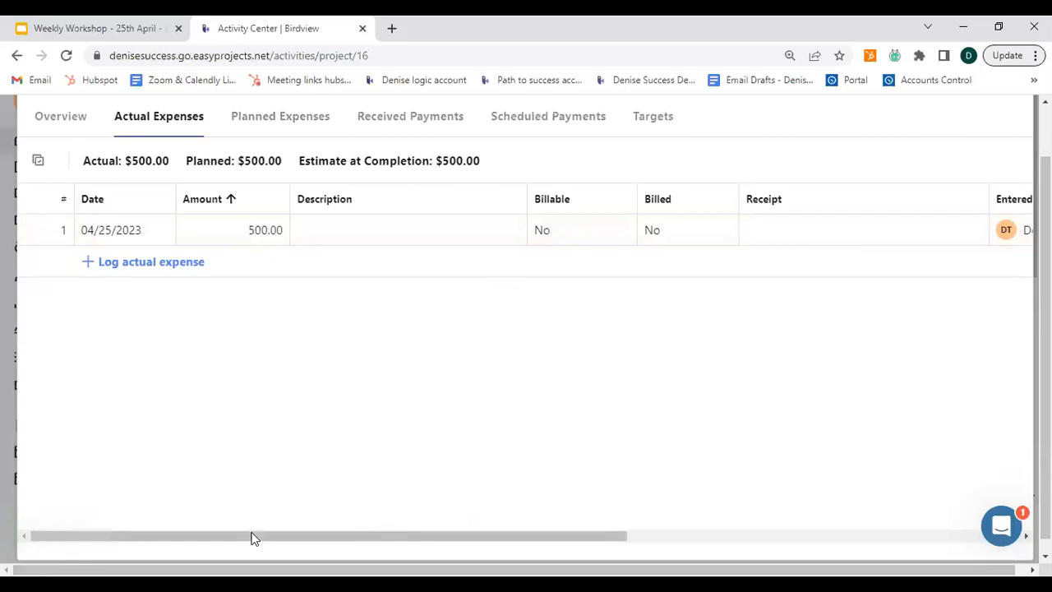
Switch the actual expense's Expense Type to Supplies and back to Fuel
left_click_drag(304, 538, 670, 535)
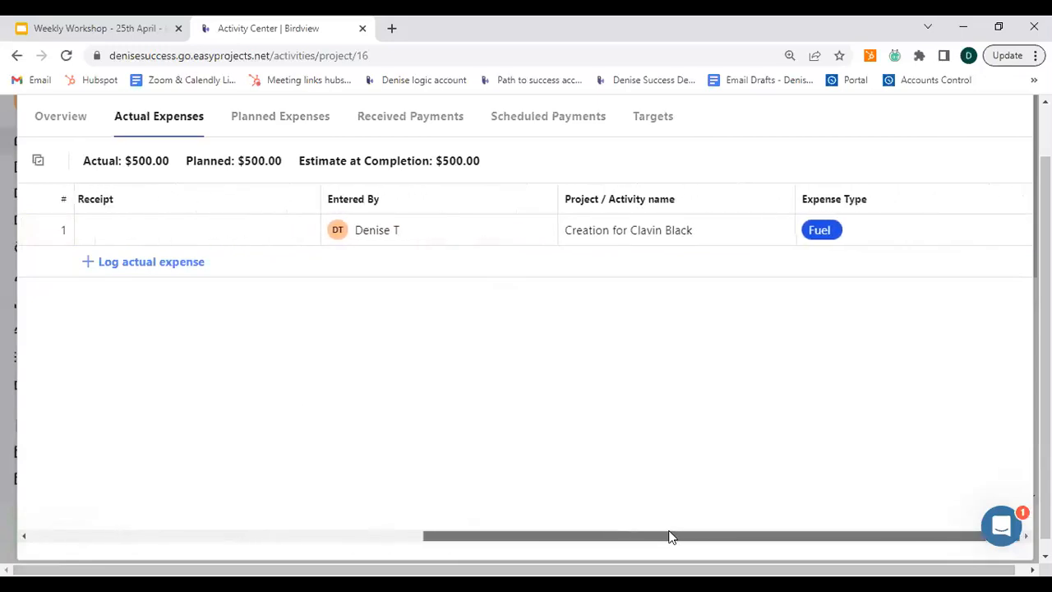
left_click(828, 237)
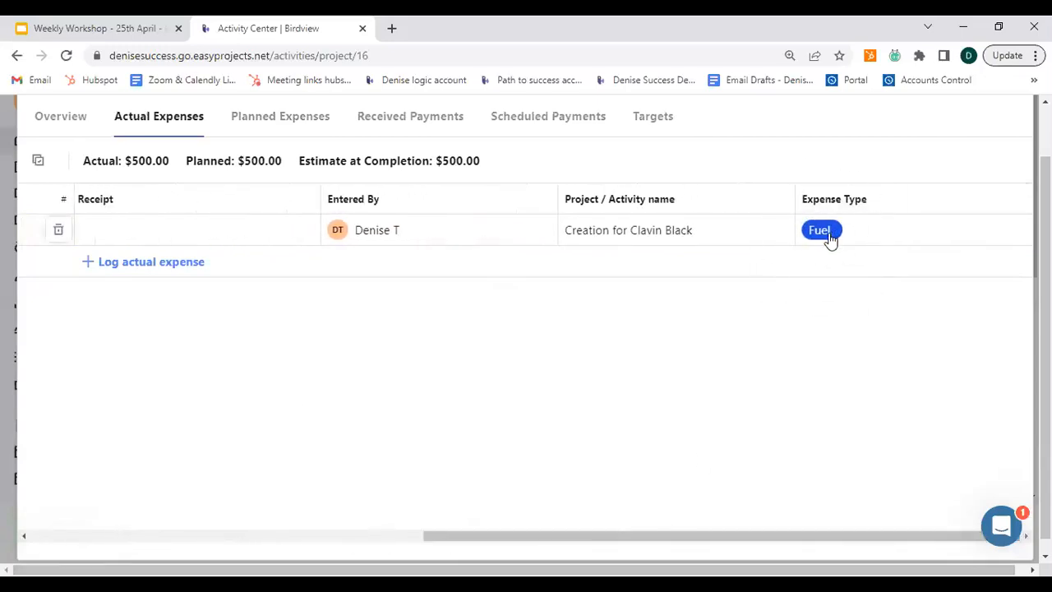
left_click(835, 392)
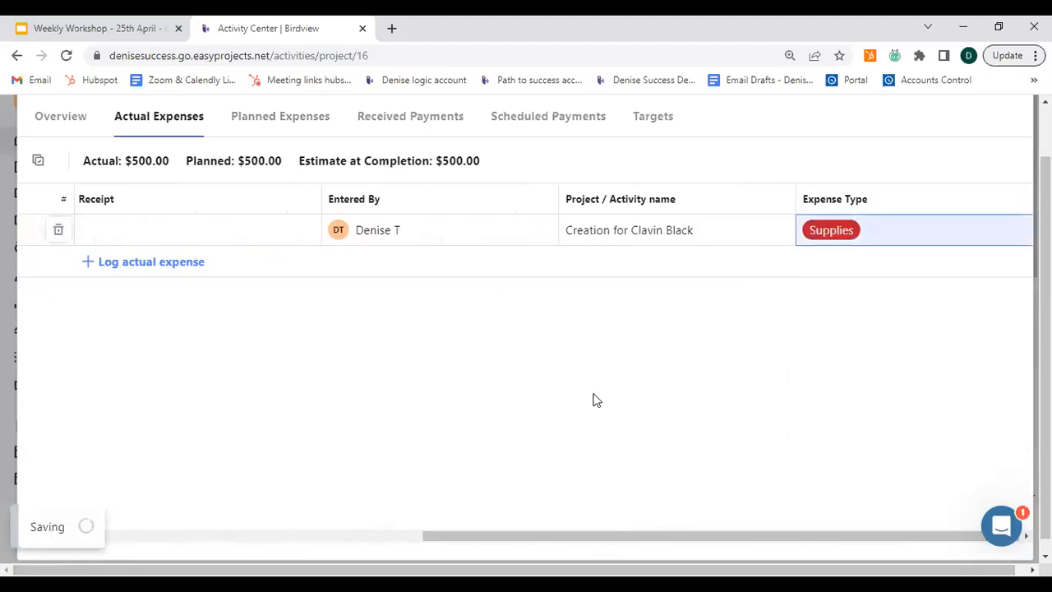
mouse_move(685, 539)
left_mouse_down()
mouse_move(634, 538)
mouse_move(668, 538)
left_mouse_up()
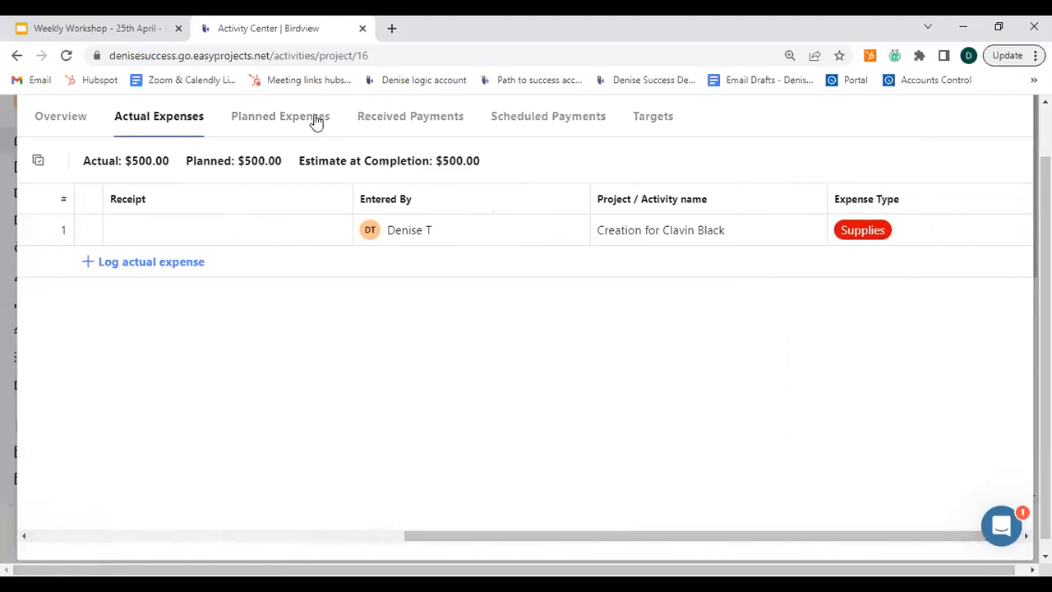
left_click(900, 242)
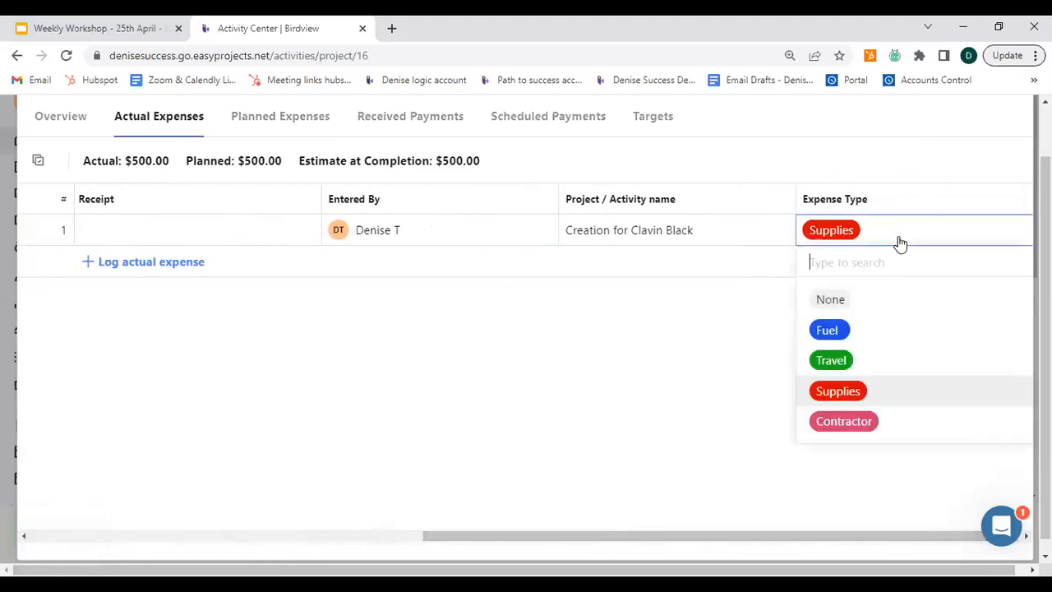
left_click(821, 332)
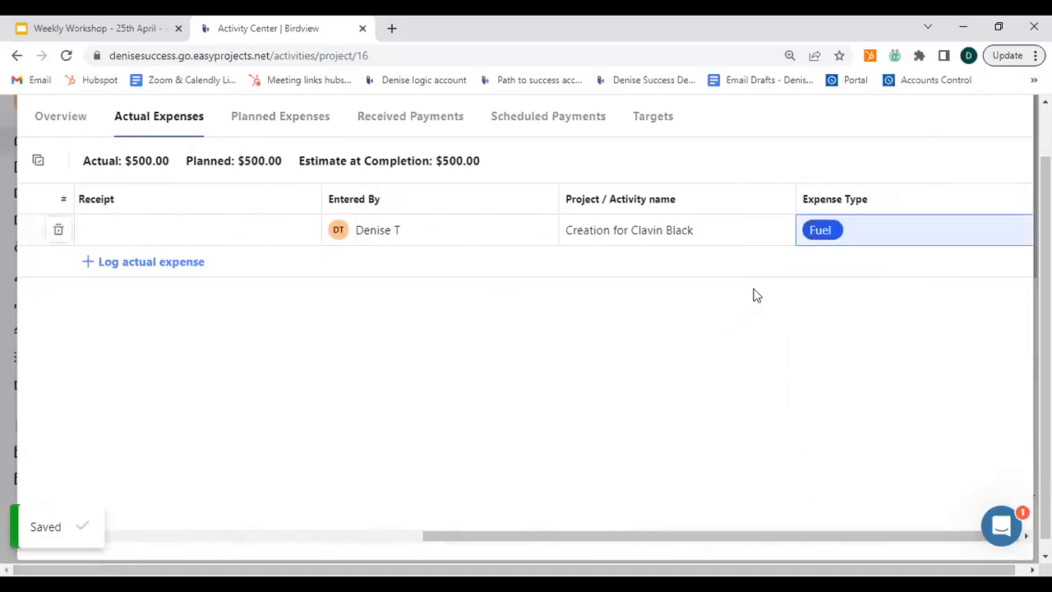
left_click(840, 247)
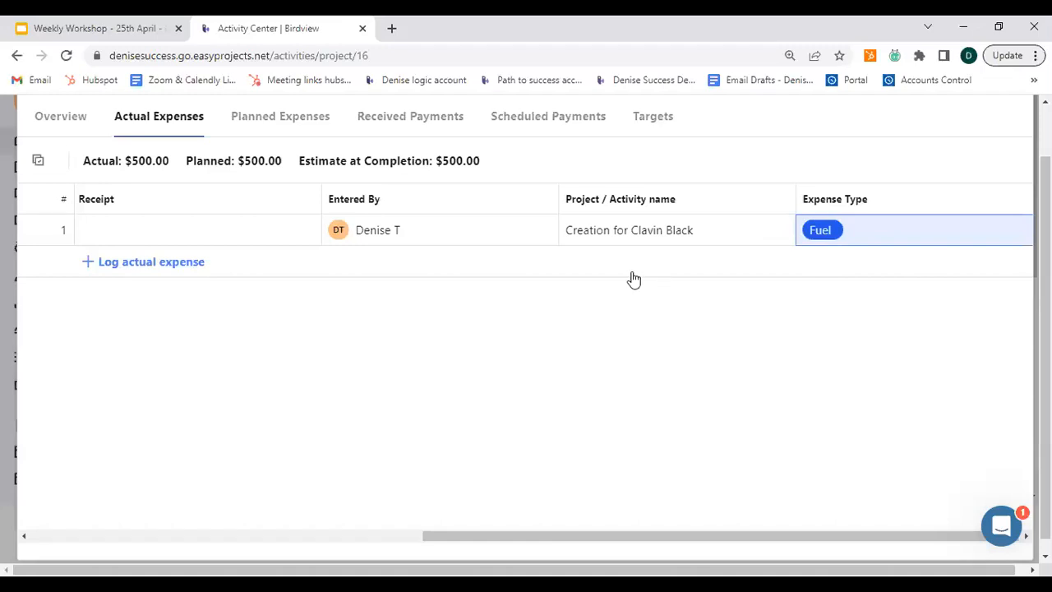
Close the project's financials and details, and collapse its task list in the Activity Center
scroll(707, 351, "up", 1)
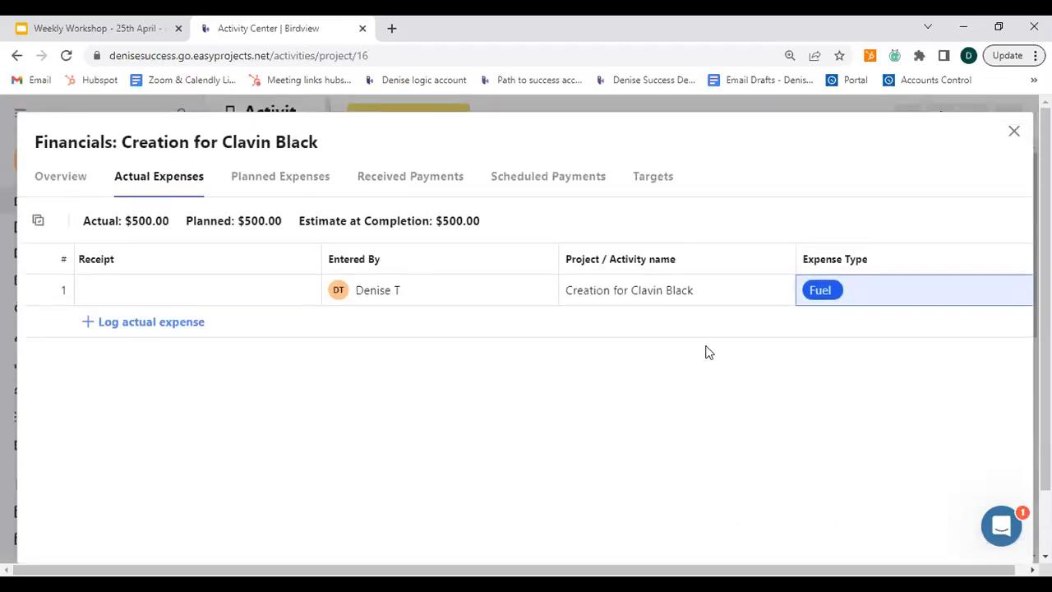
left_click(1016, 130)
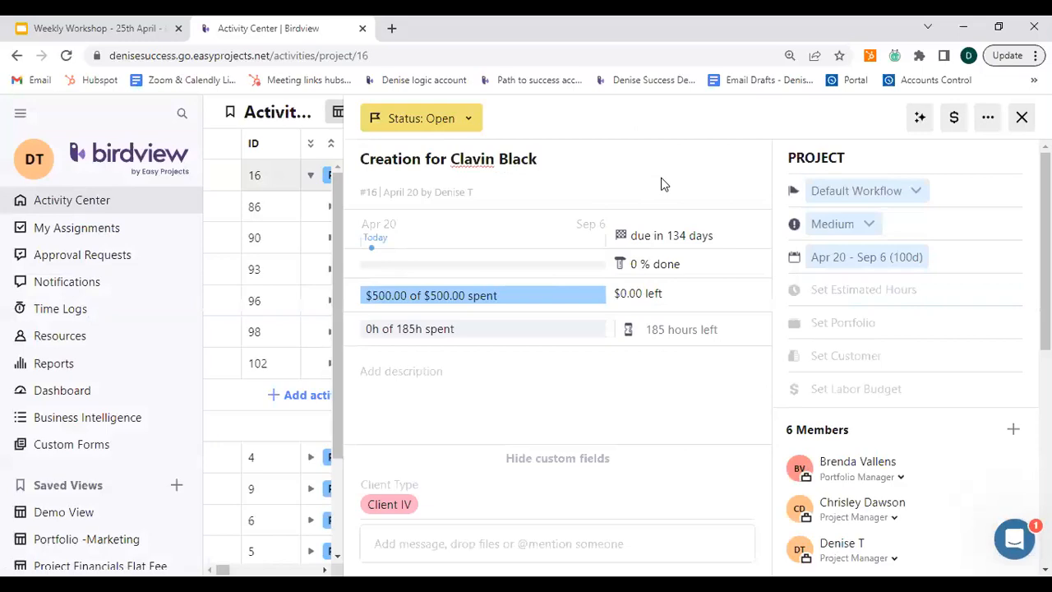
left_click(1022, 117)
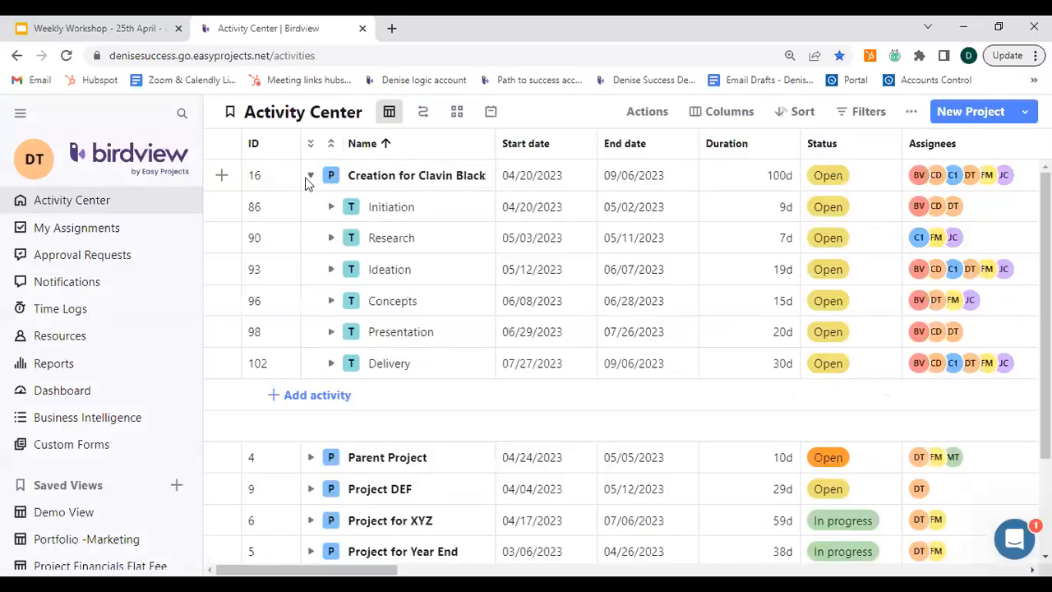
left_click(311, 175)
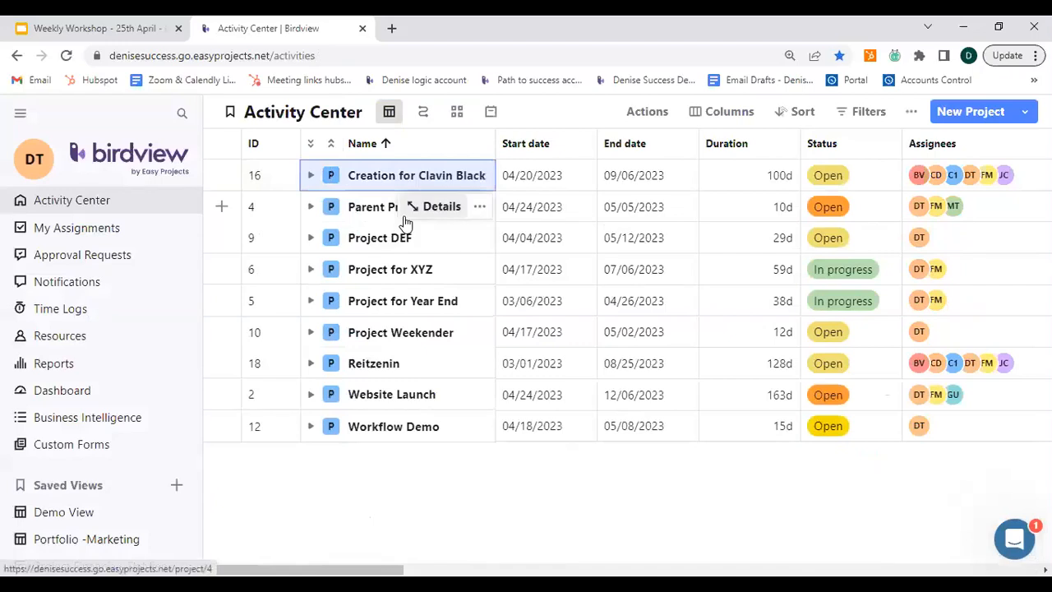
Create a new project named Test without any tasks and open its details to see the required custom fields
left_click(950, 119)
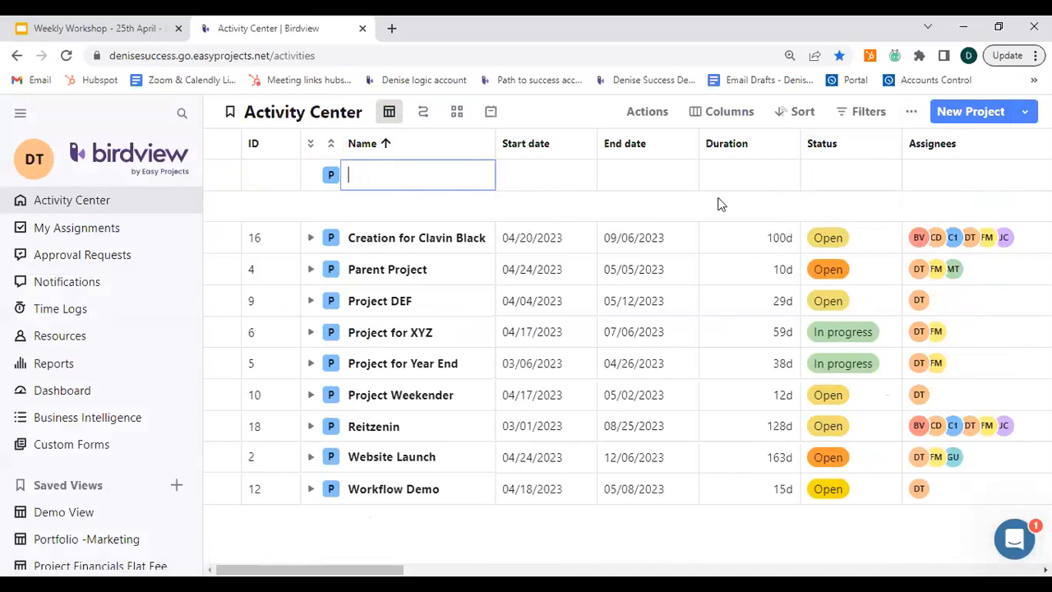
key("Return")
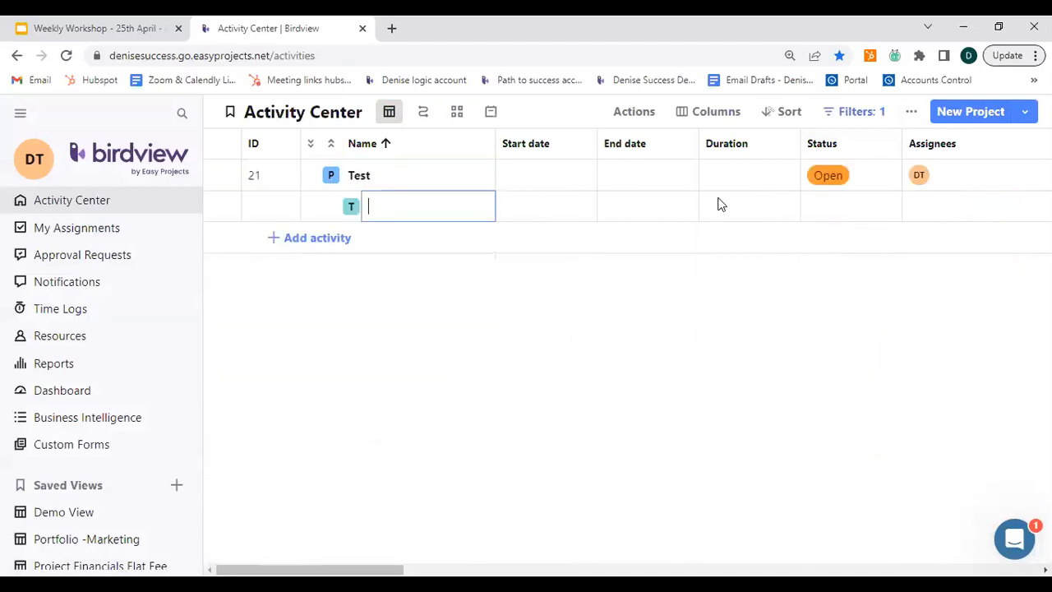
left_click(400, 309)
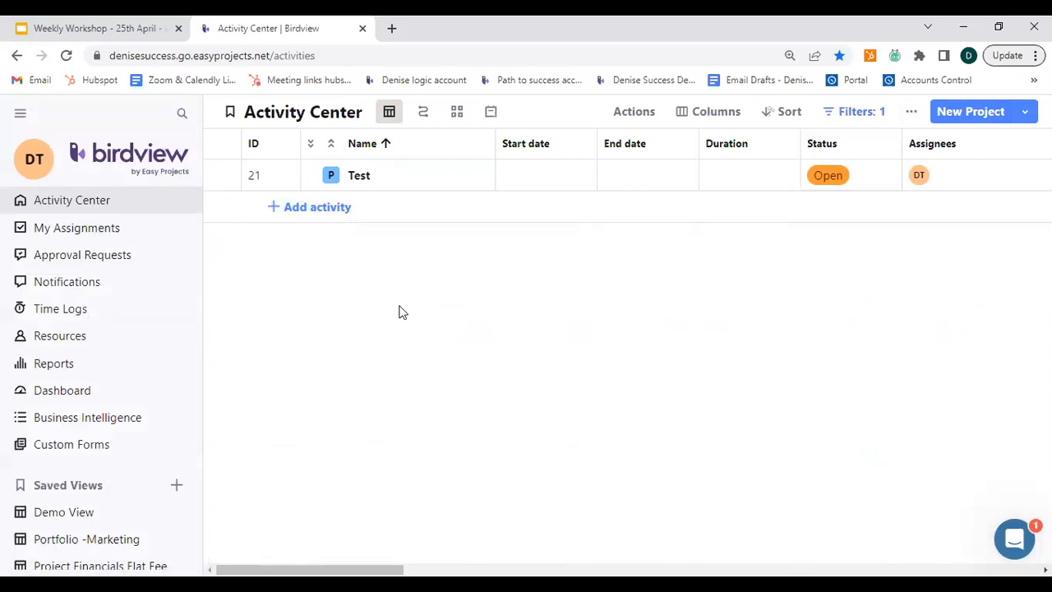
left_click(434, 175)
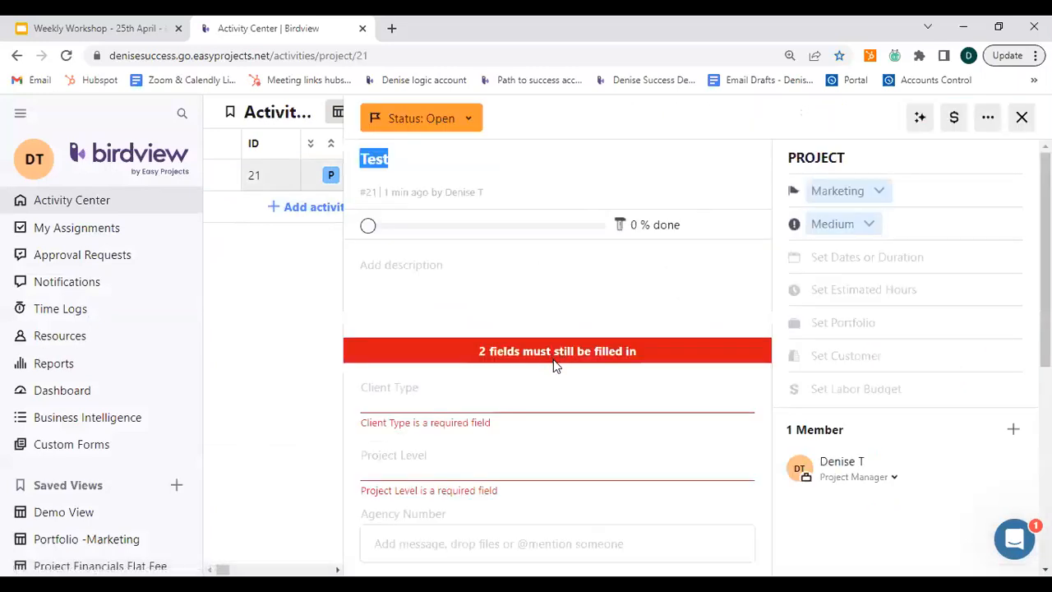
Set the Test project's start date to 04/10/2023 and its end date to 04/13/2023, and save the dates
scroll(543, 445, "down", 1)
left_click(531, 389)
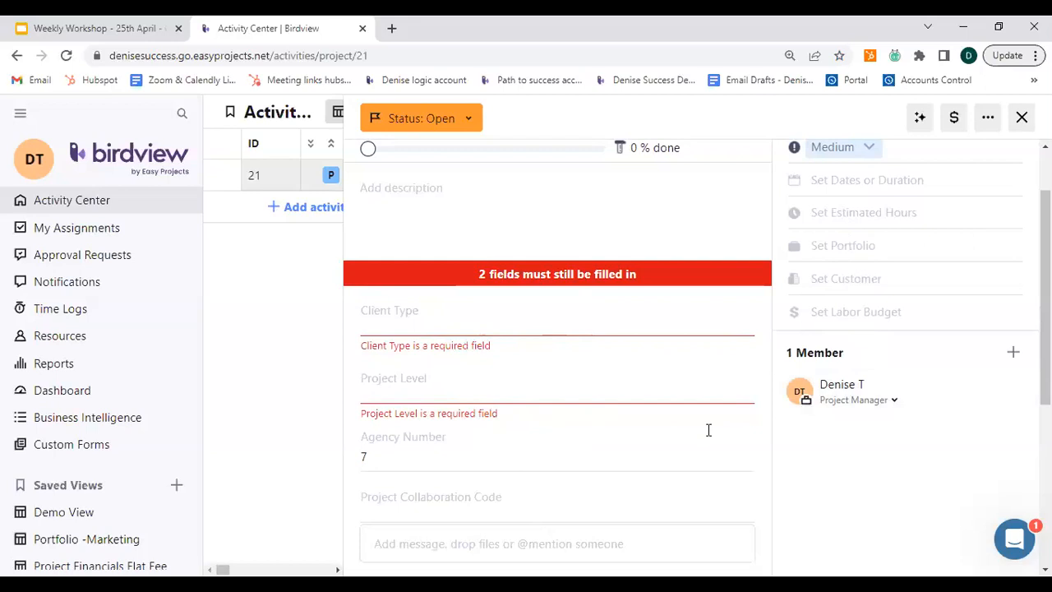
scroll(632, 453, "down", 3)
scroll(630, 453, "up", 5)
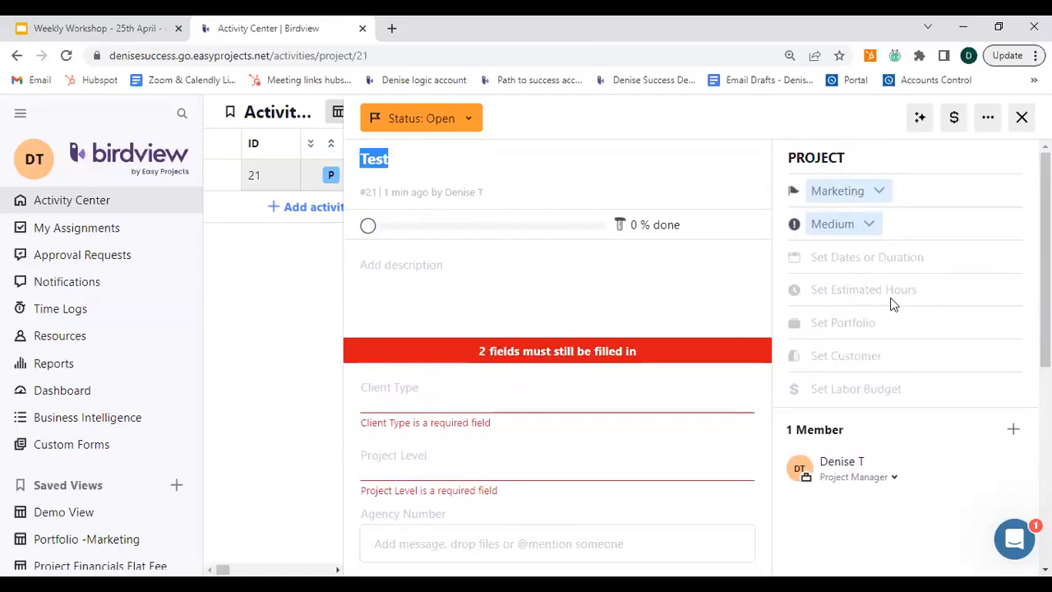
left_click(859, 268)
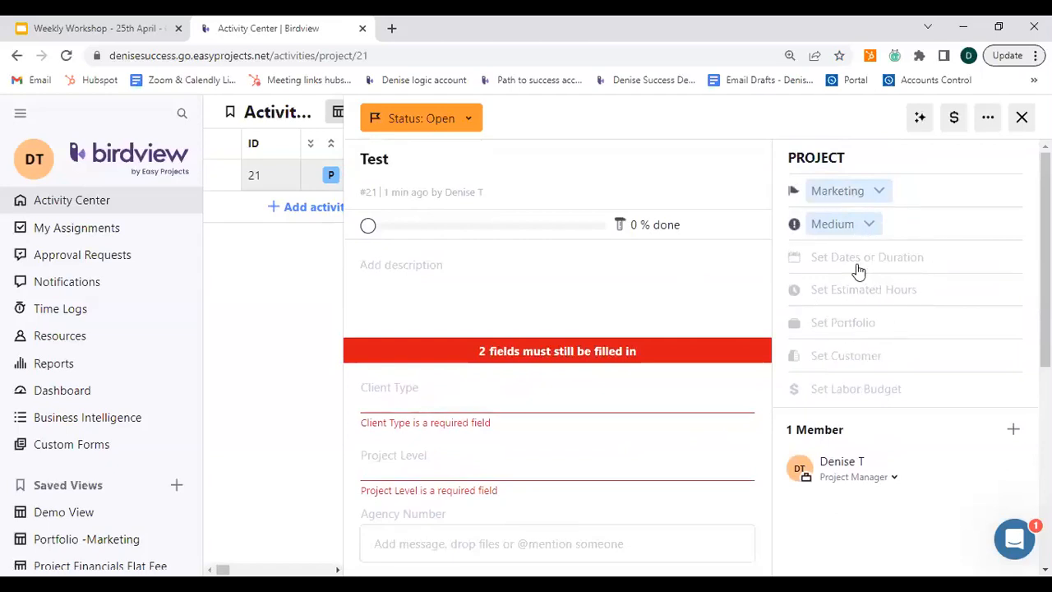
left_click(667, 328)
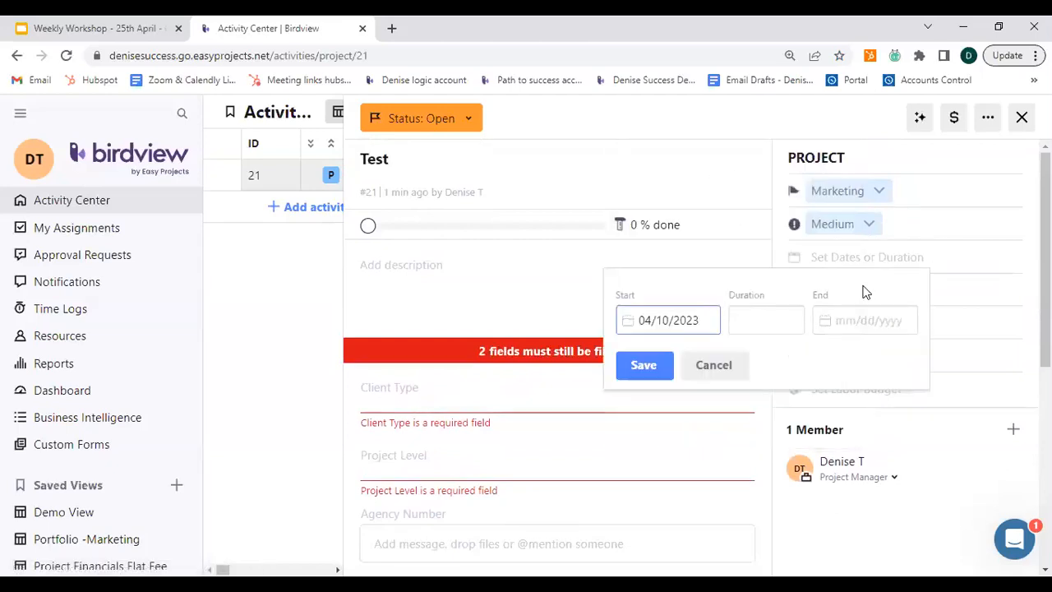
left_click(847, 324)
left_click(954, 332)
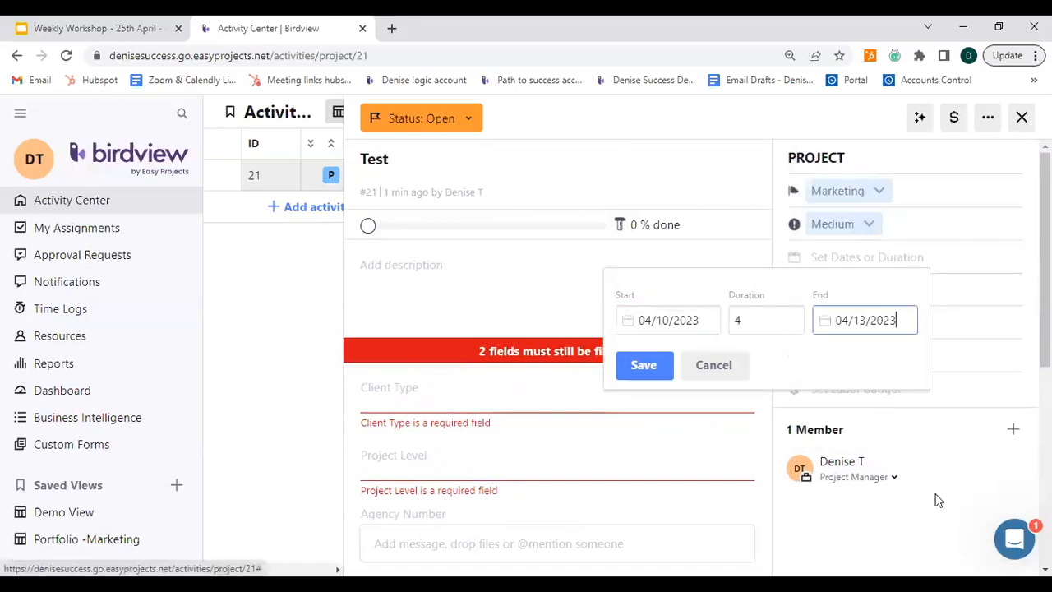
left_click(631, 362)
Fill in the Test project's required custom fields with Client Type Client II and Project Level Level IV
scroll(679, 430, "down", 3)
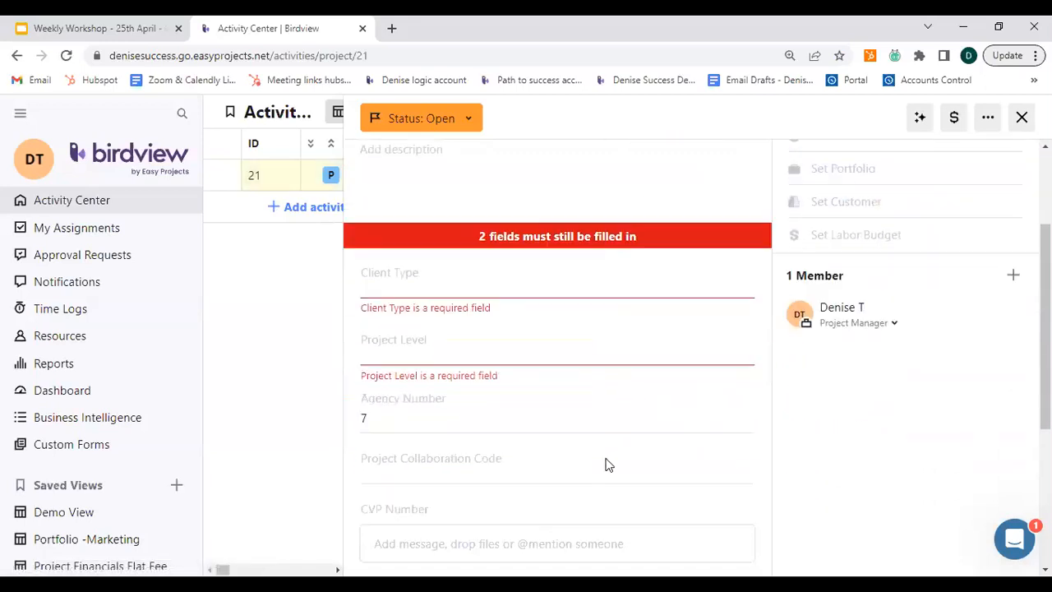
scroll(547, 481, "down", 2)
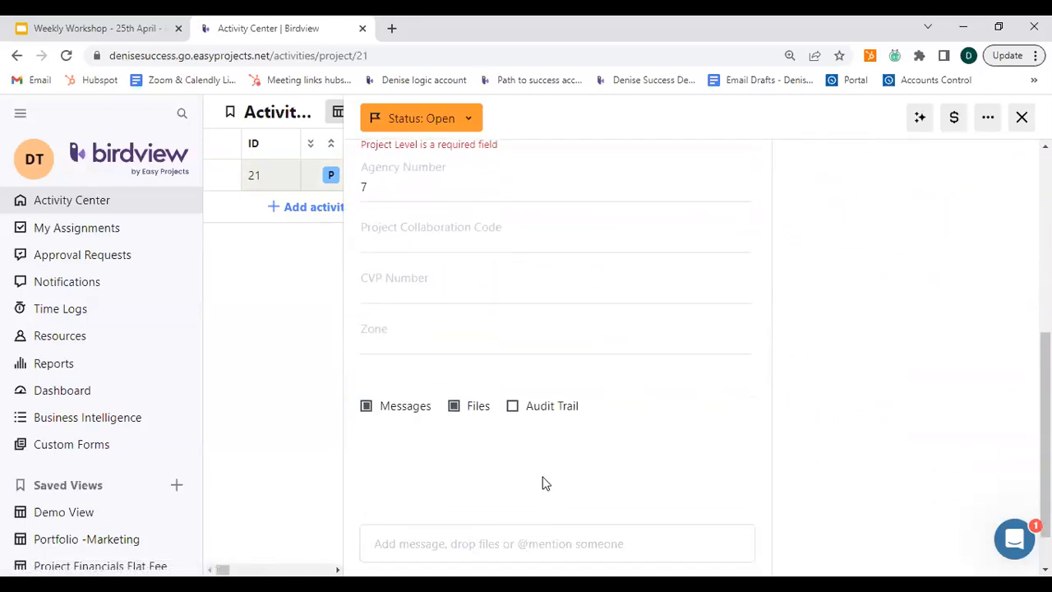
scroll(542, 484, "up", 3)
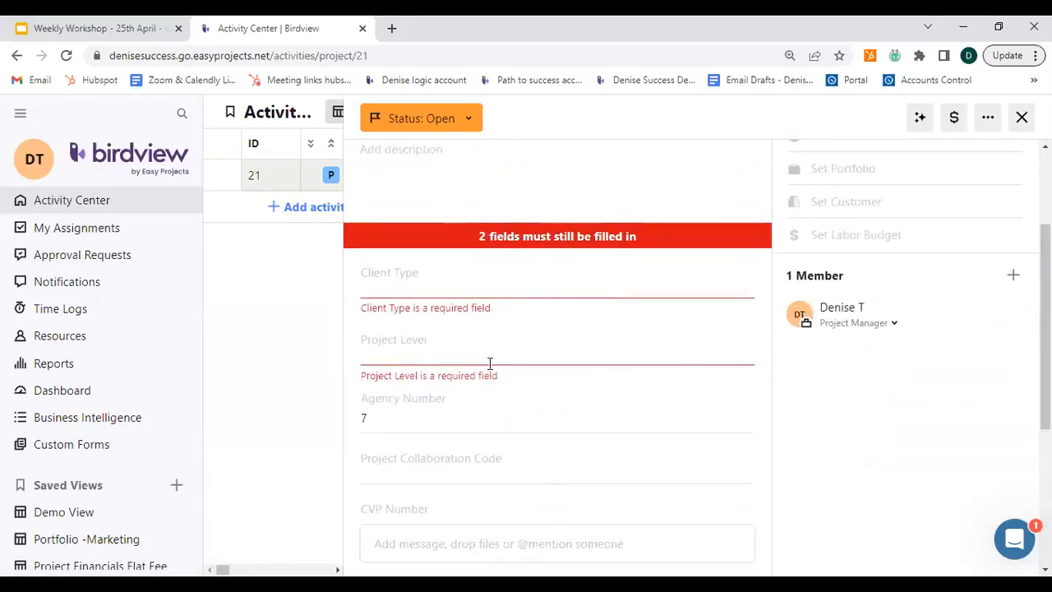
scroll(559, 346, "up", 1)
left_click(570, 300)
scroll(539, 387, "down", 1)
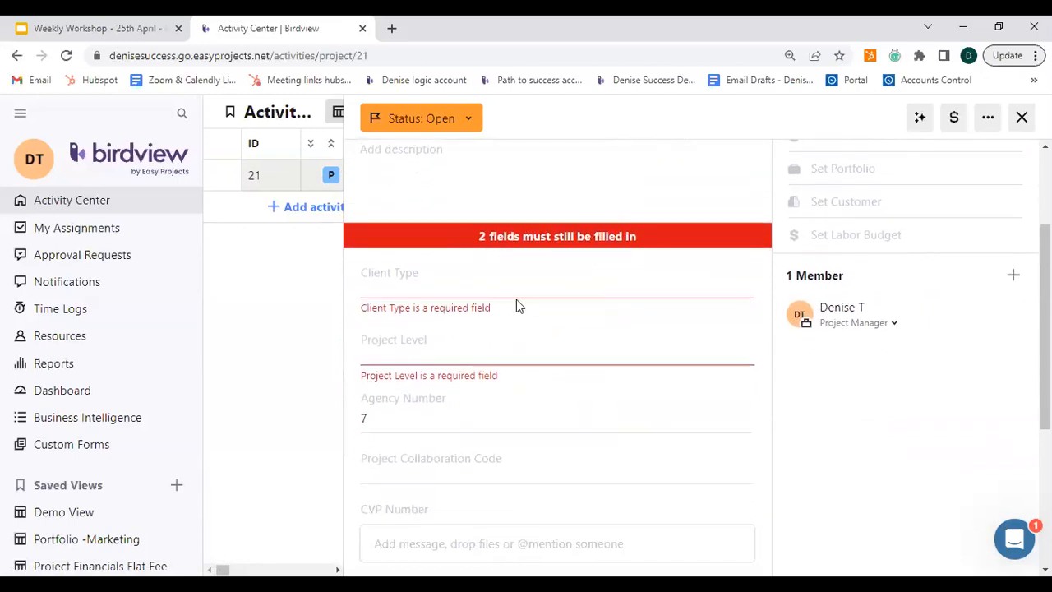
left_click(524, 277)
left_click(400, 386)
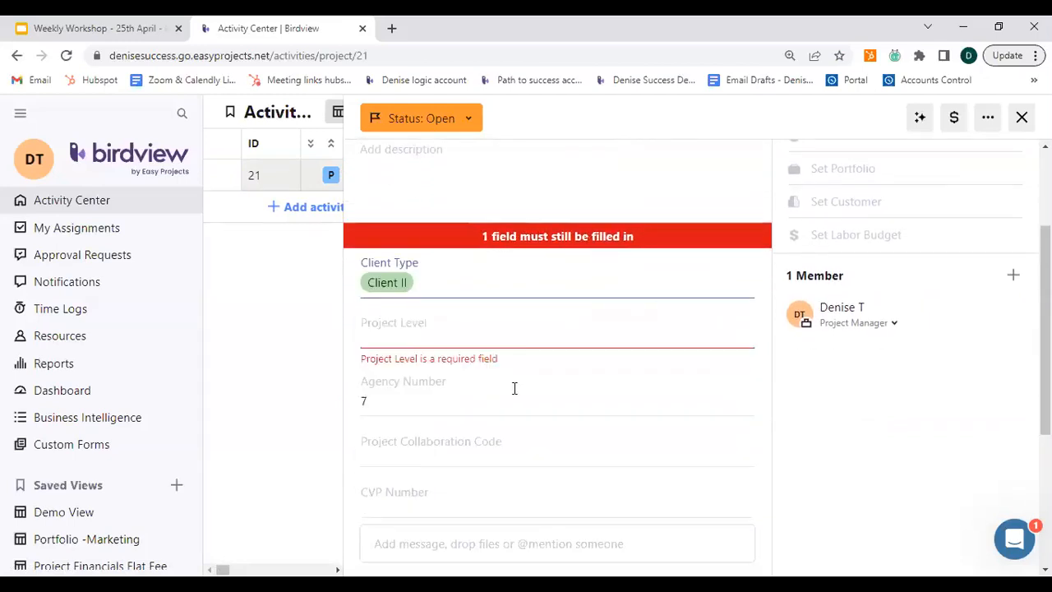
left_click(508, 342)
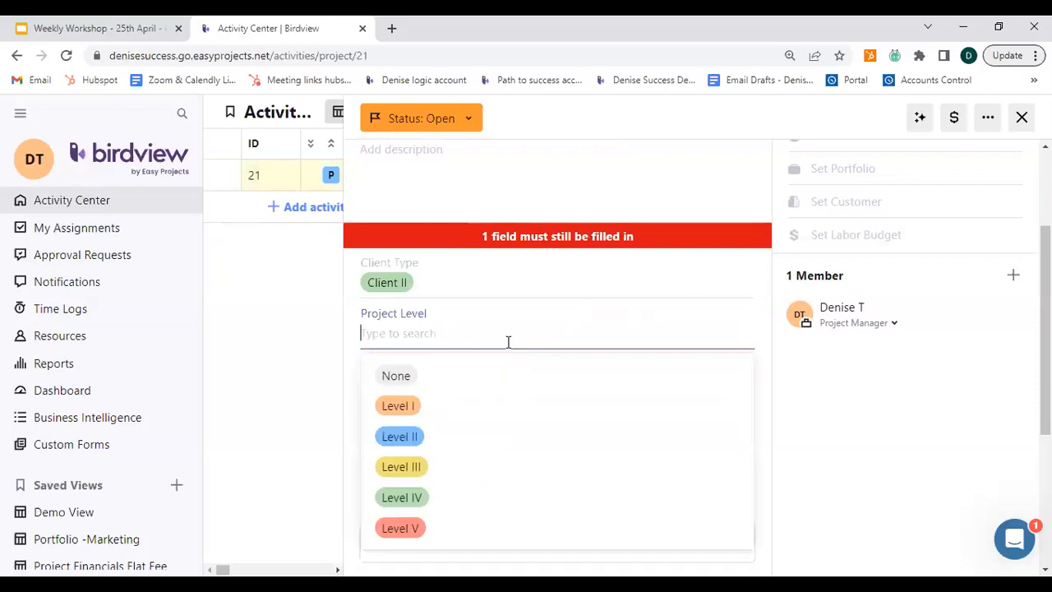
left_click(432, 496)
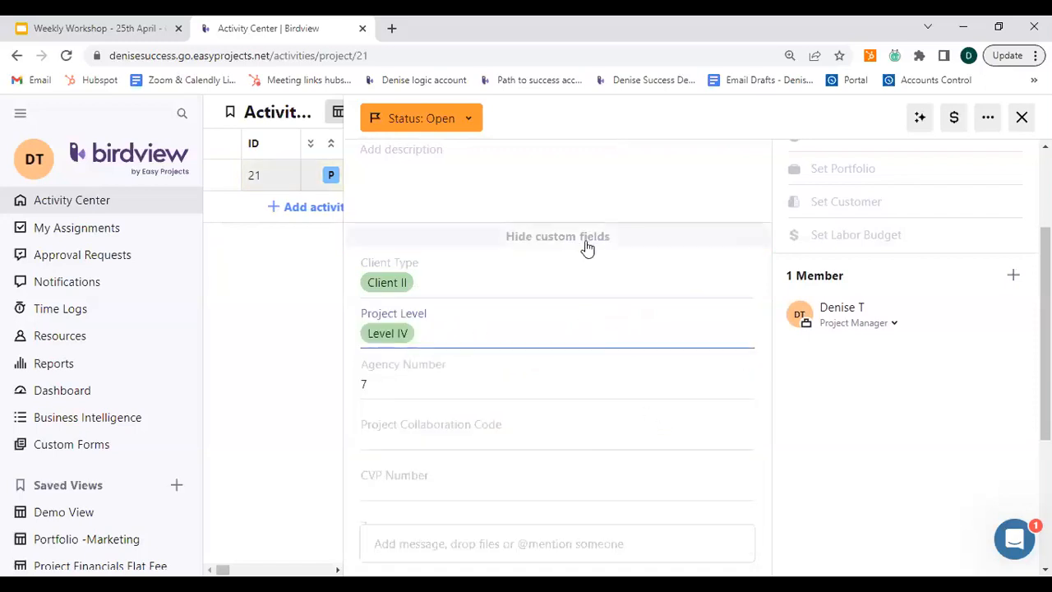
Review the Test project's custom fields, hide and show them again, and close the project details
scroll(595, 414, "down", 1)
scroll(596, 415, "down", 3)
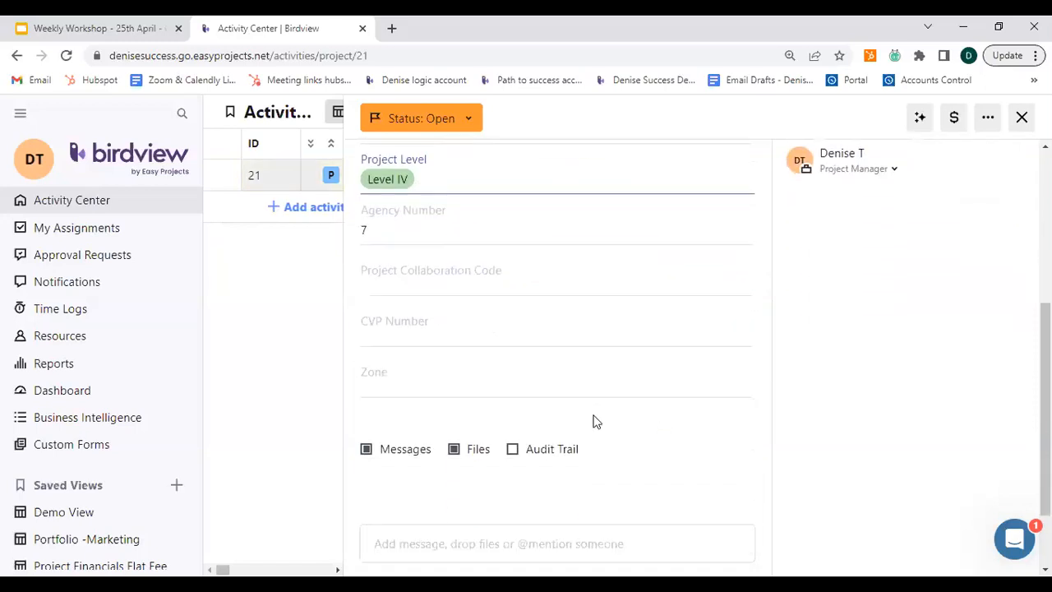
scroll(595, 415, "up", 2)
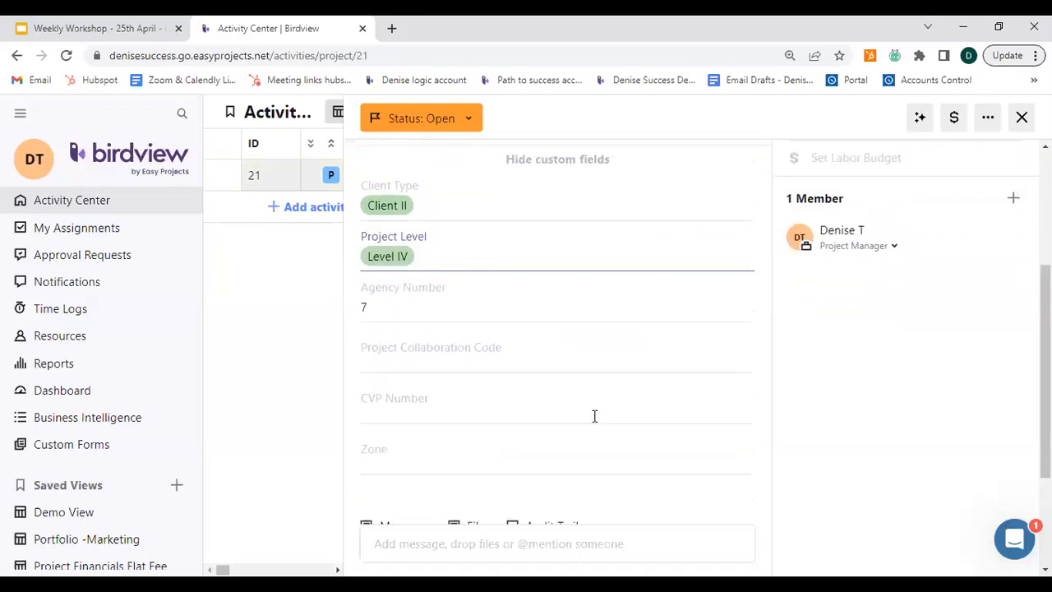
left_click(570, 167)
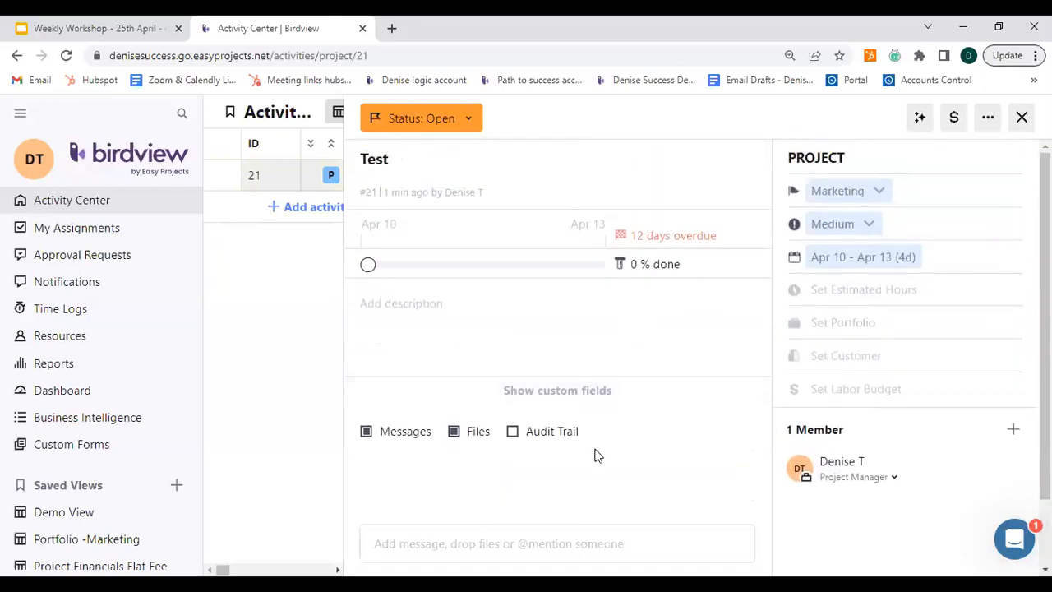
left_click(599, 399)
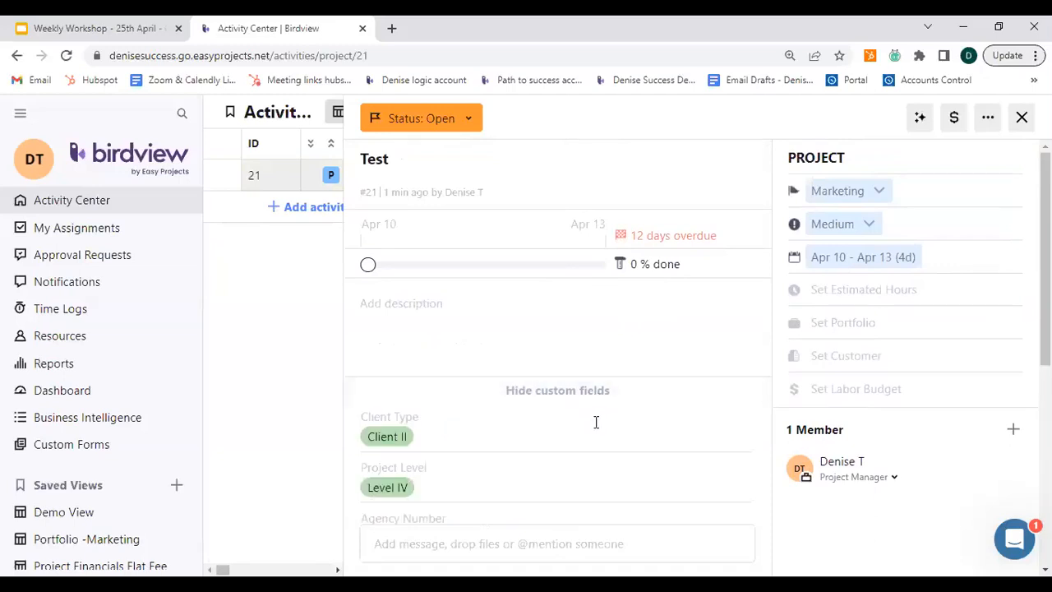
scroll(574, 424, "down", 1)
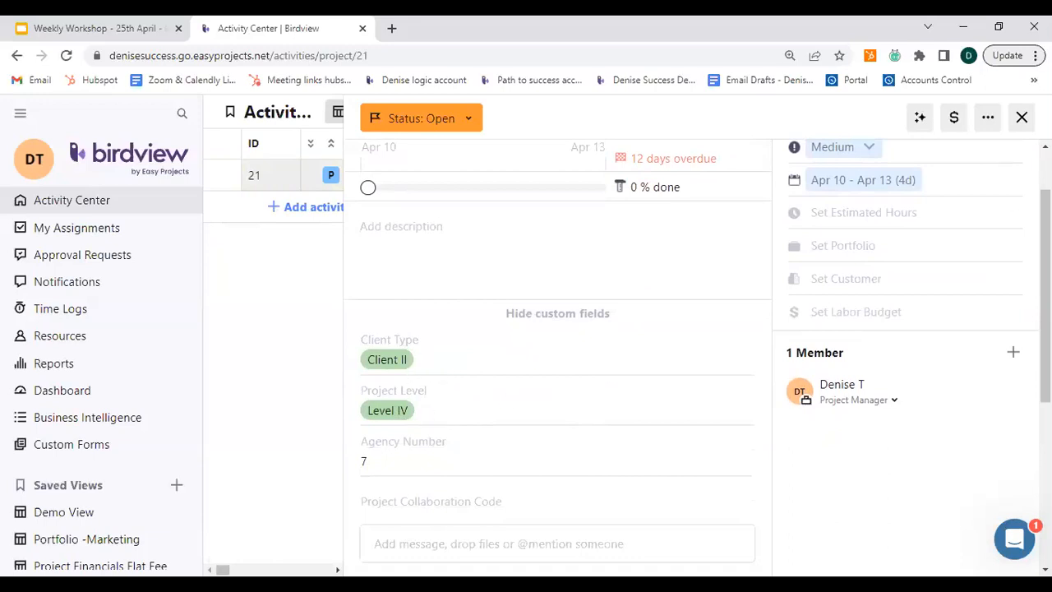
left_click(1022, 117)
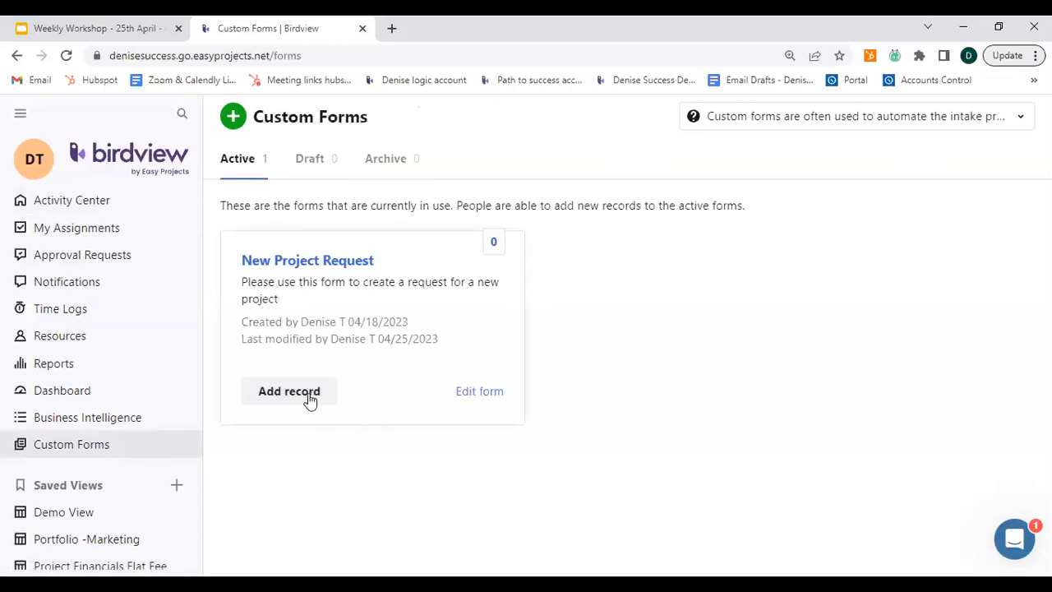
Open the New Project Request custom form for editing and add a List of options field to it
left_click(477, 392)
scroll(423, 386, "down", 7)
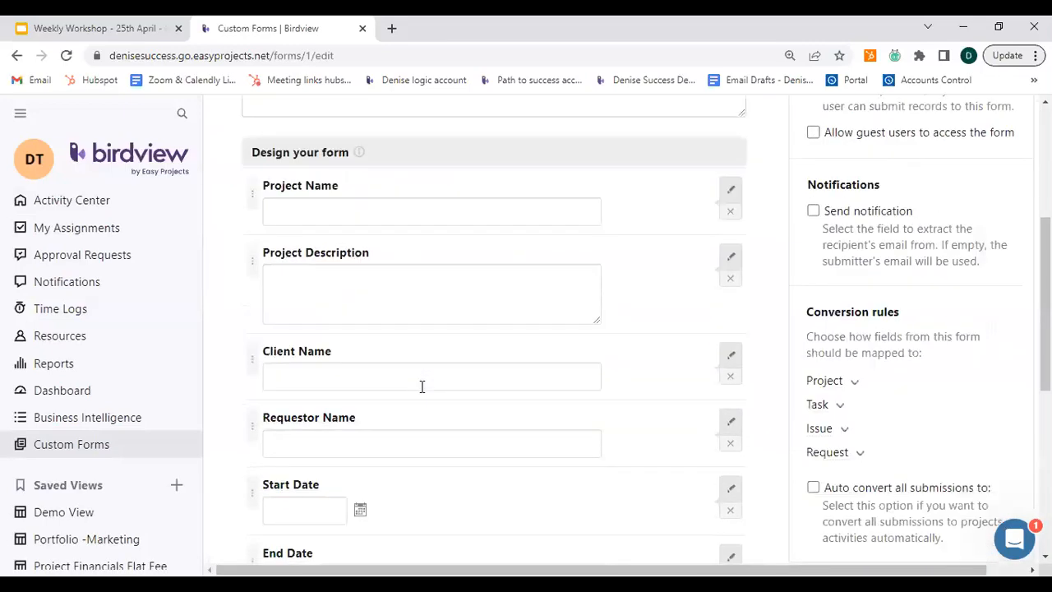
left_click(345, 380)
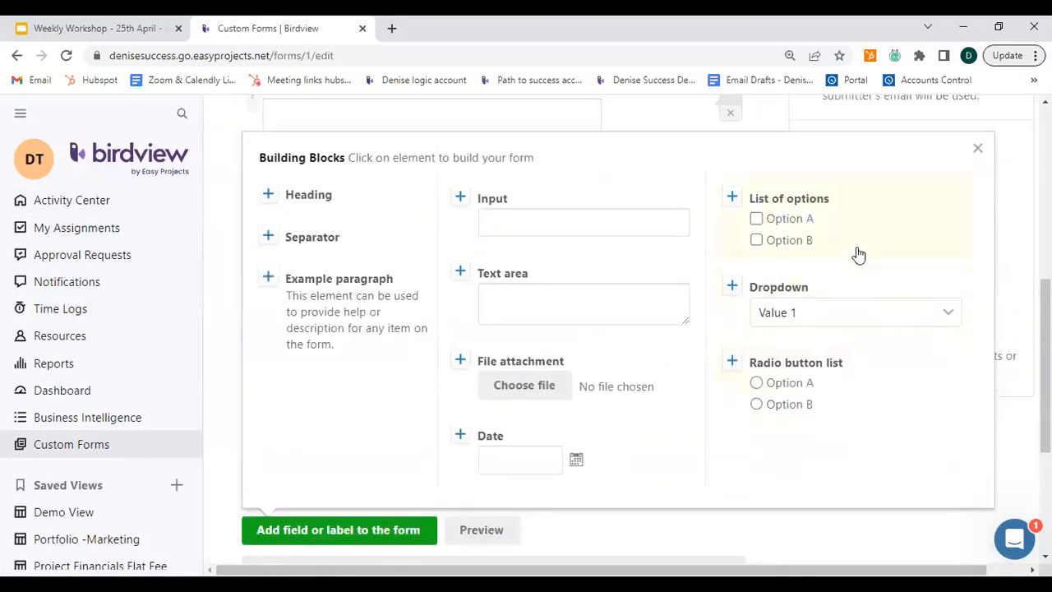
left_click(795, 236)
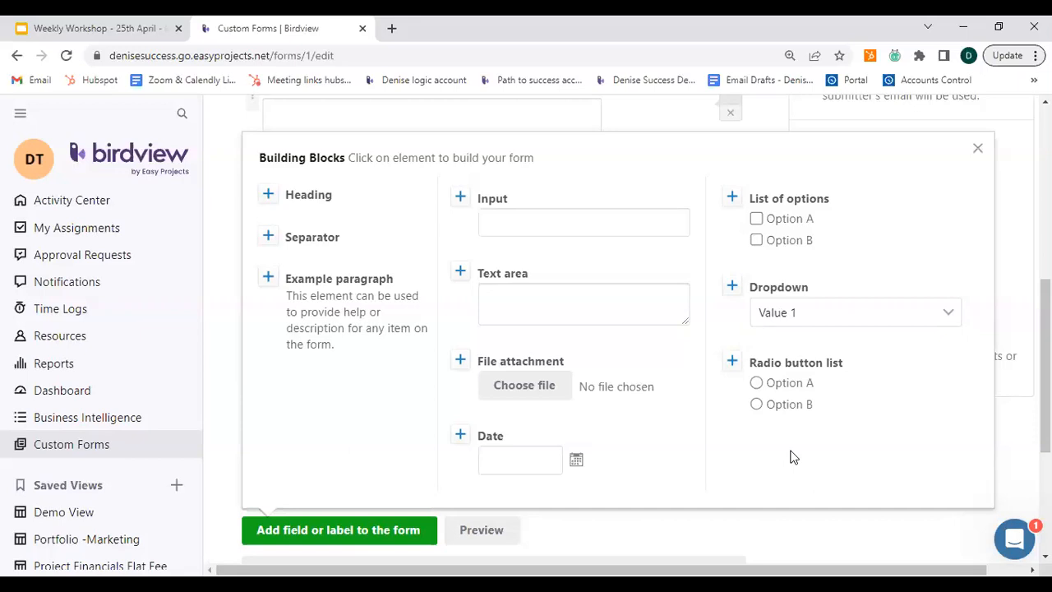
left_click(734, 203)
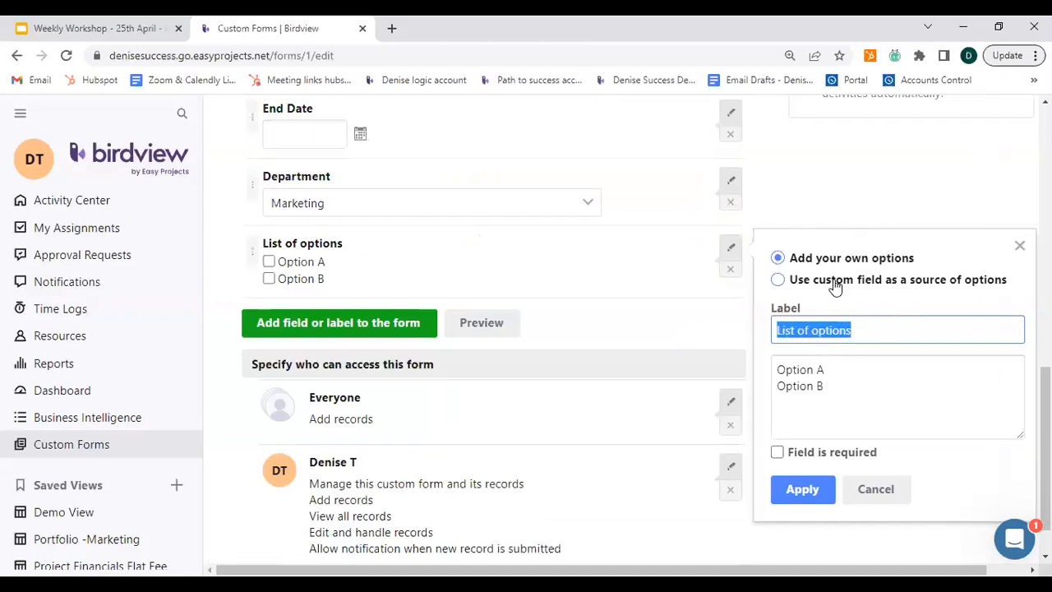
Use the CVP Number custom field as the source of the new list's options and apply it
left_click(781, 282)
left_click(855, 328)
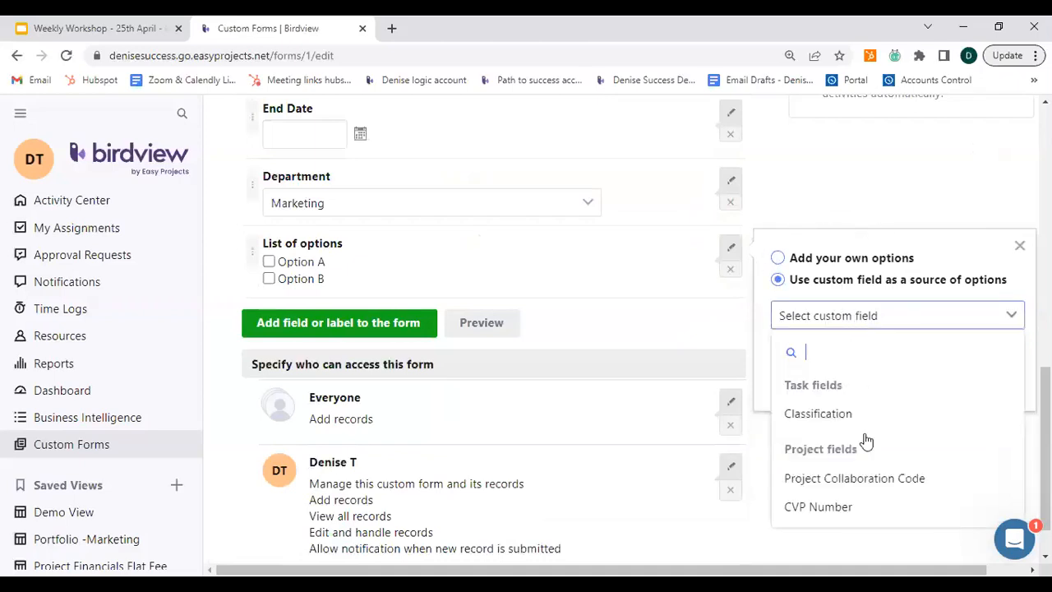
left_click(831, 509)
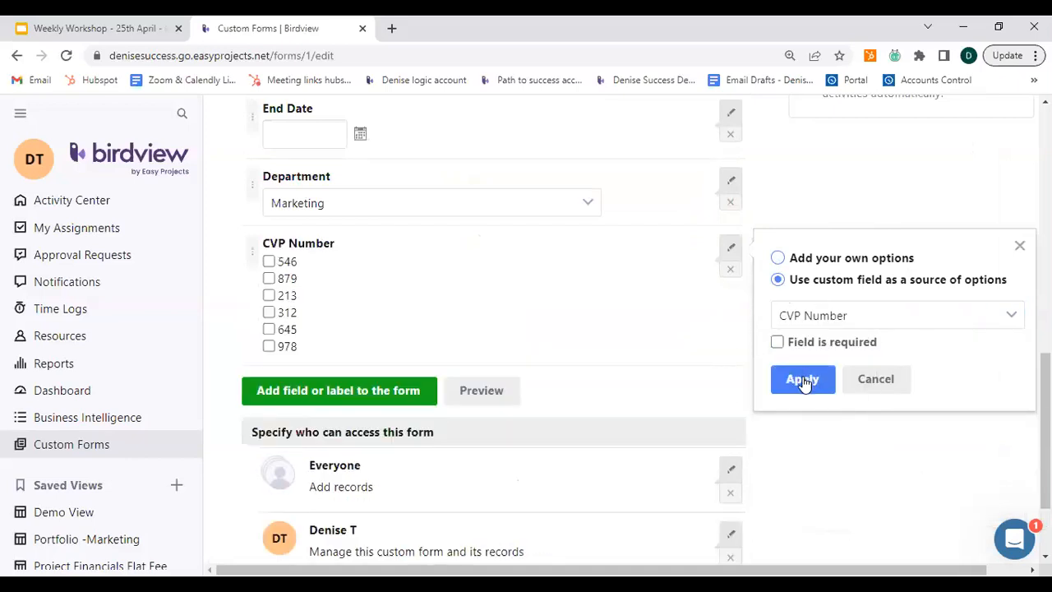
left_click(803, 388)
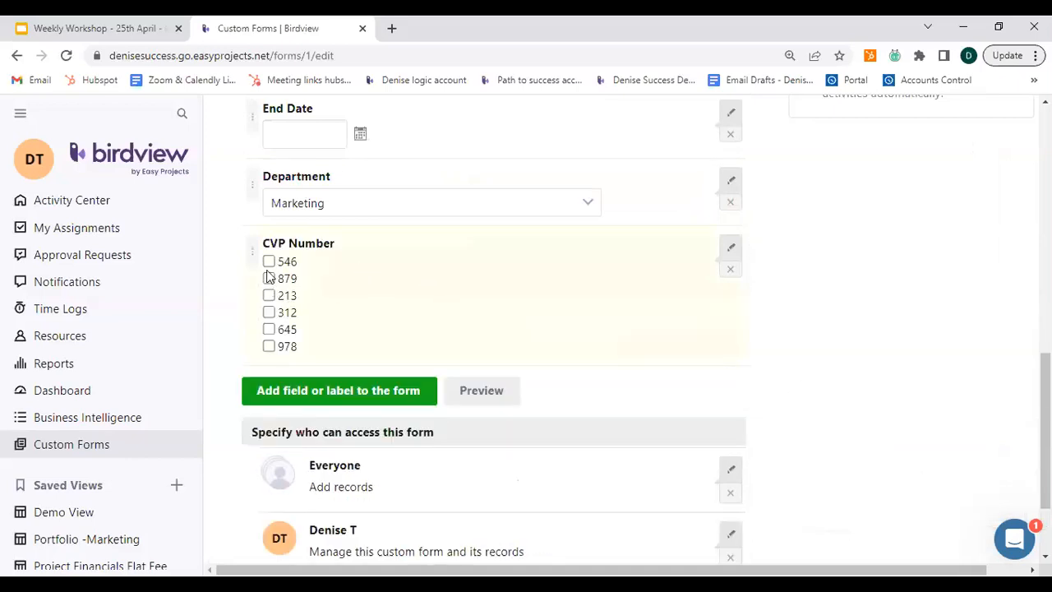
Add another List of options field to the form, dismiss its settings without changes, and review the form's fields
left_click(320, 400)
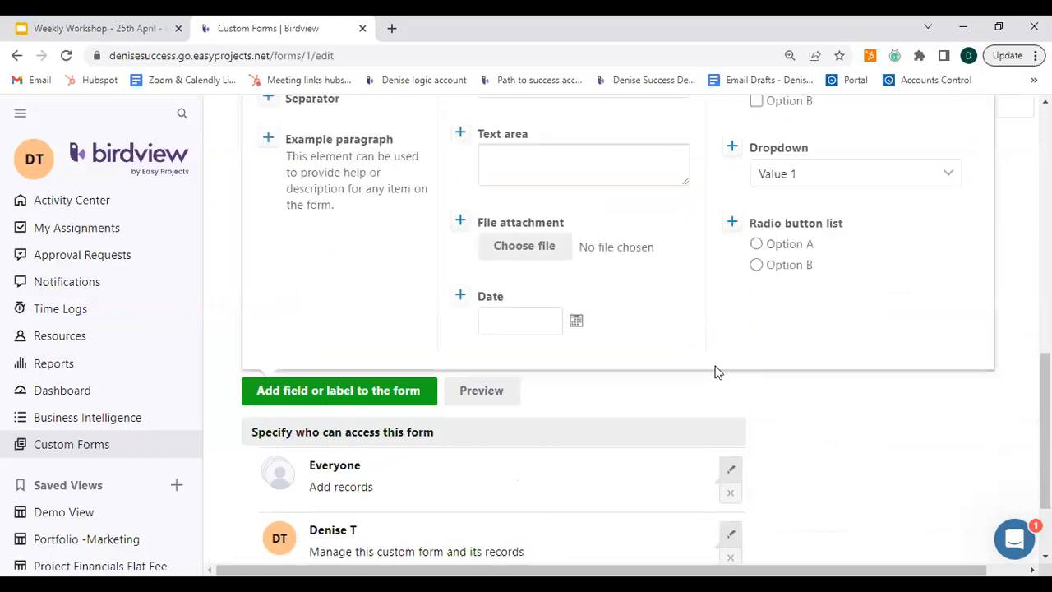
scroll(804, 292, "up", 2)
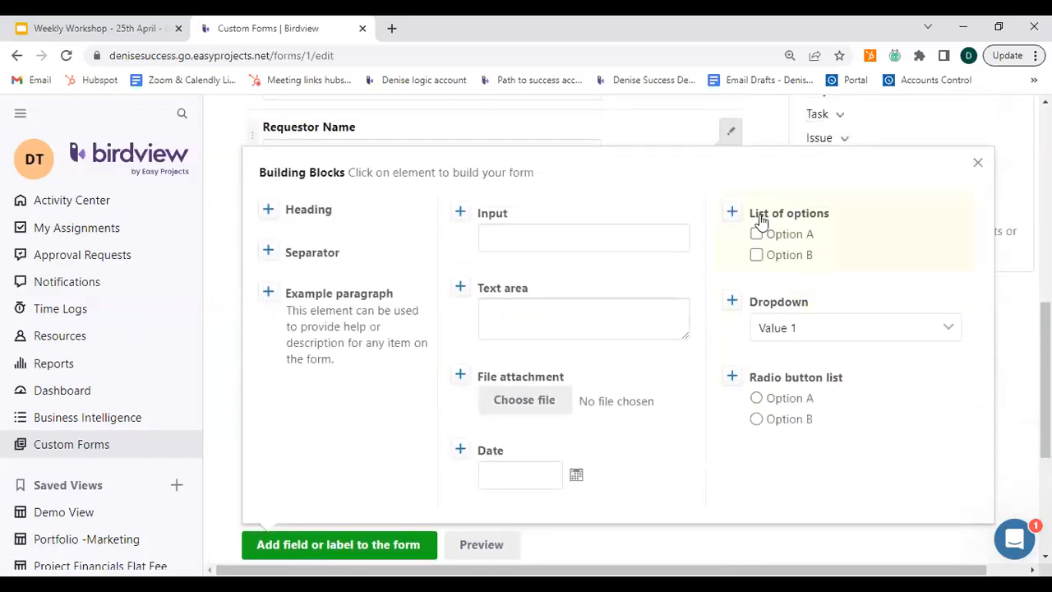
left_click(778, 229)
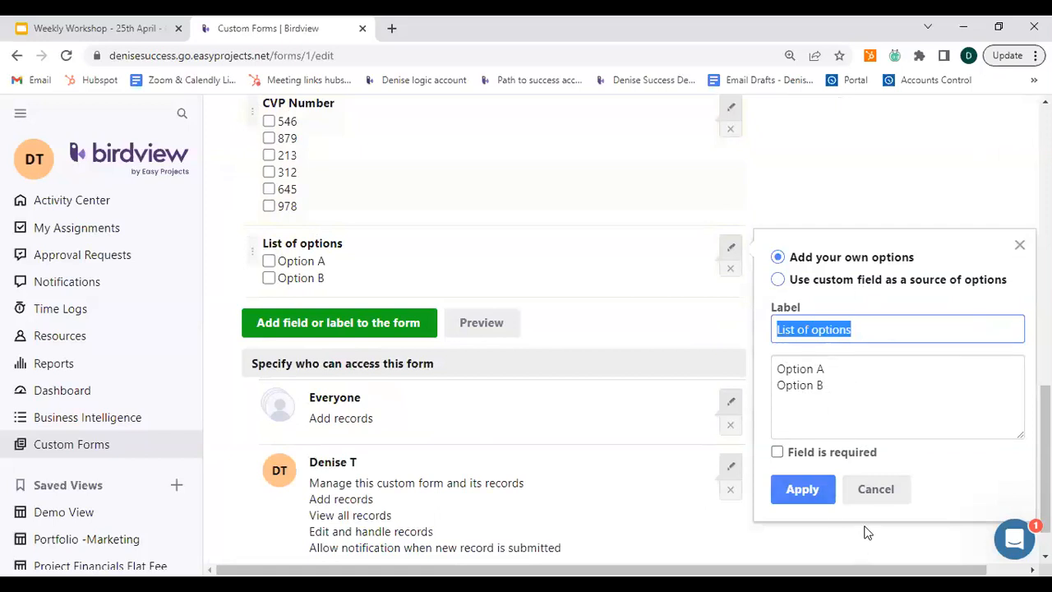
left_click(876, 489)
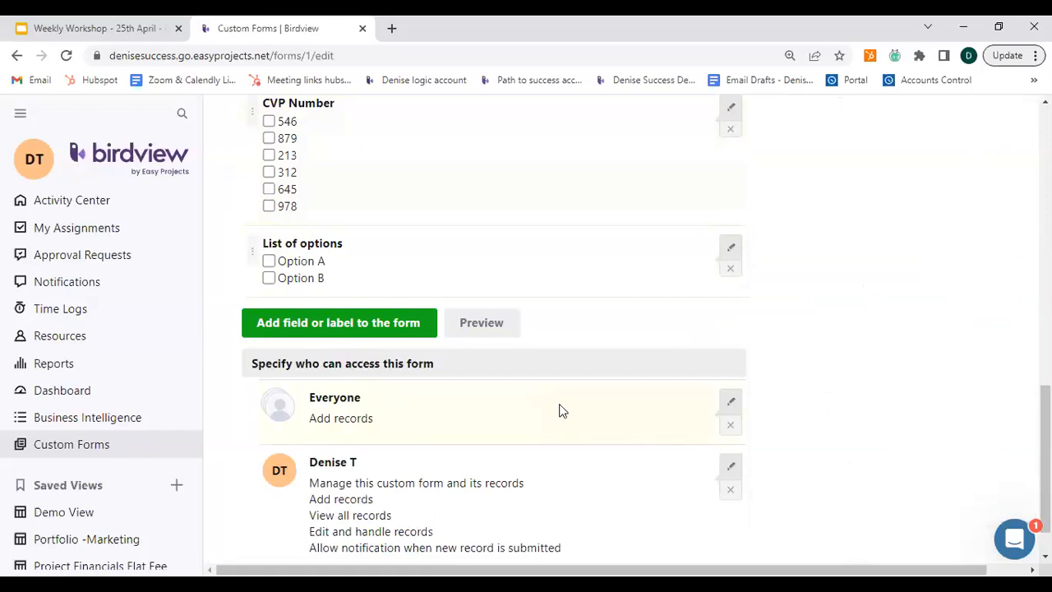
scroll(321, 345, "up", 1)
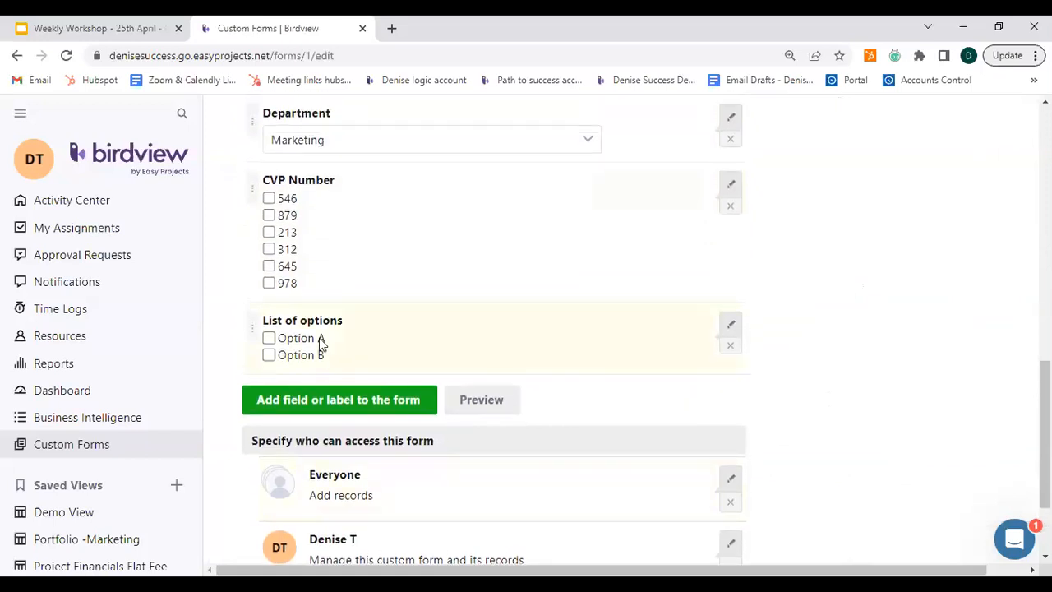
scroll(343, 354, "up", 1)
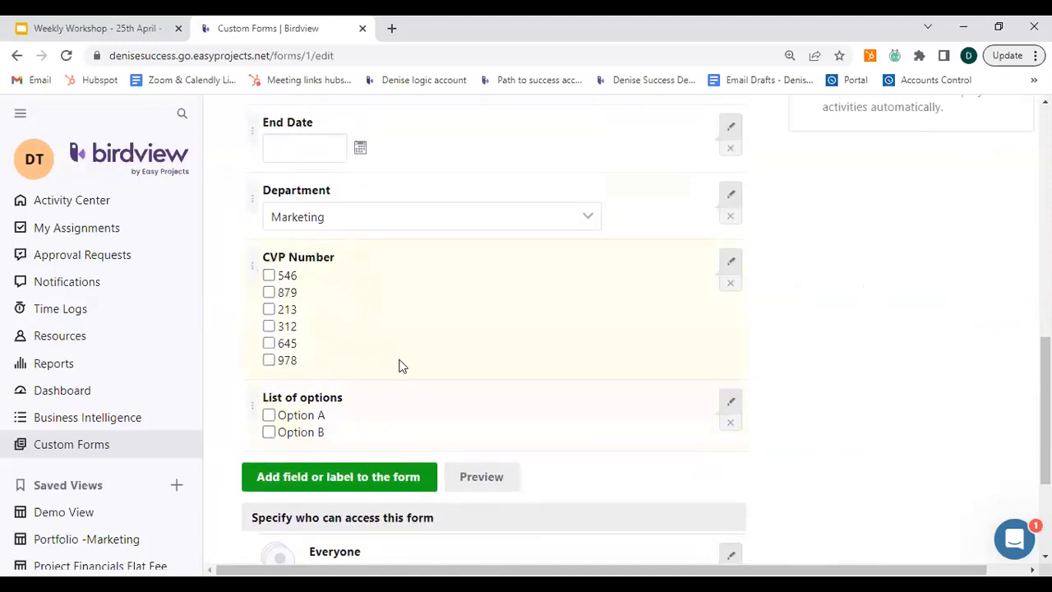
scroll(402, 365, "up", 10)
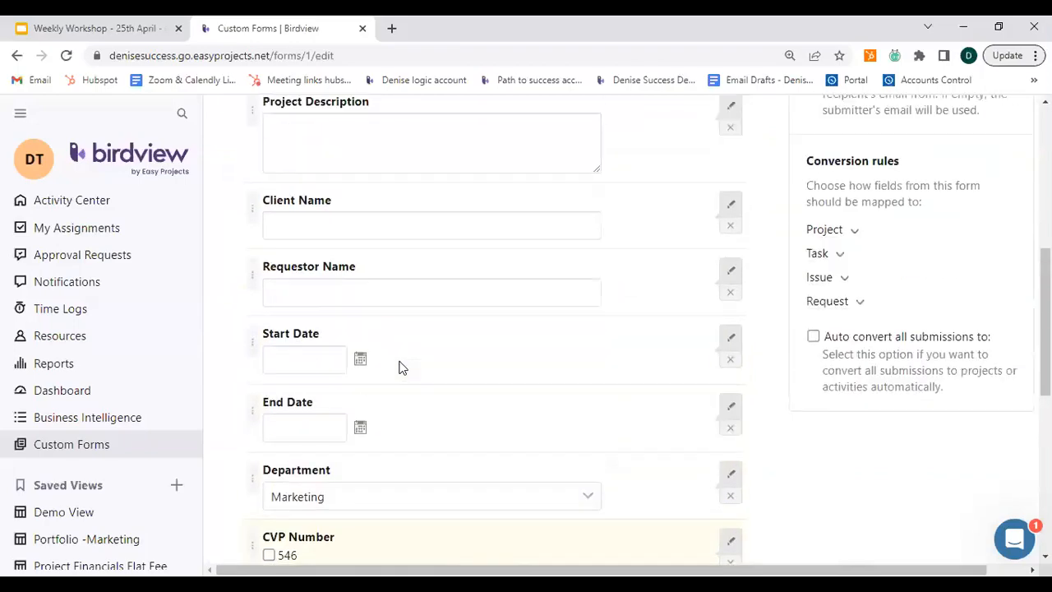